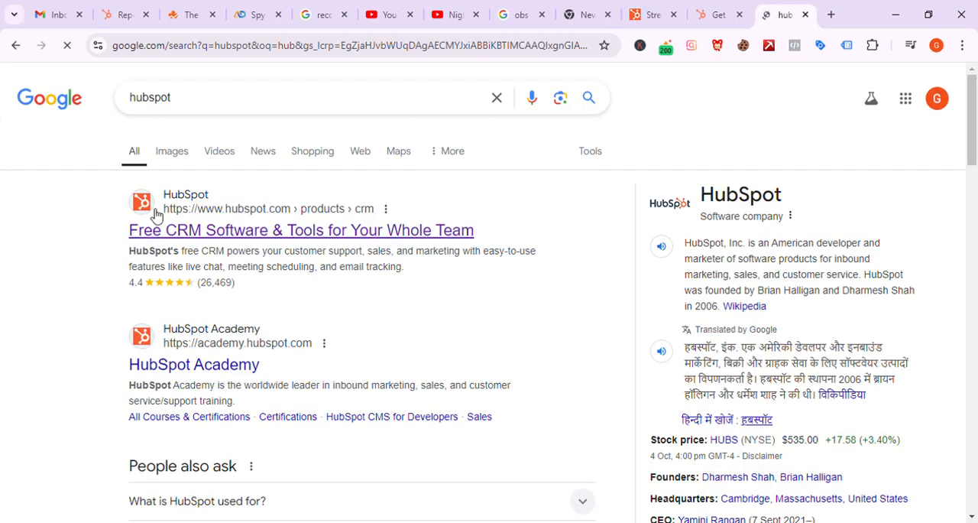
Step: Search Google for "hubspot sign in" and open the HubSpot Login and Sign in result
{"action": "scroll", "coordinate": [242, 281], "scroll_direction": "down", "scroll_amount": 1}
{"action": "scroll", "coordinate": [242, 282], "scroll_direction": "up", "scroll_amount": 1}
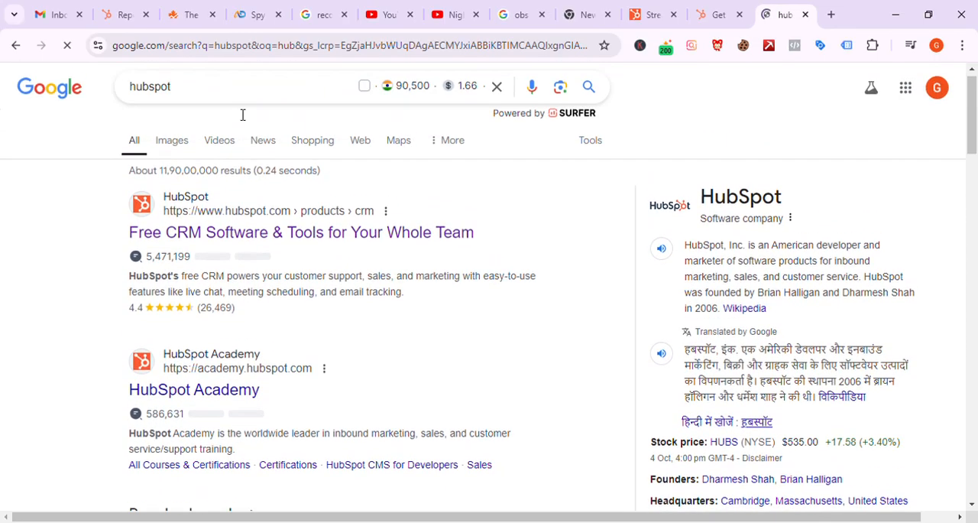
{"action": "left_click", "coordinate": [231, 109]}
{"action": "type", "text": "sign "}
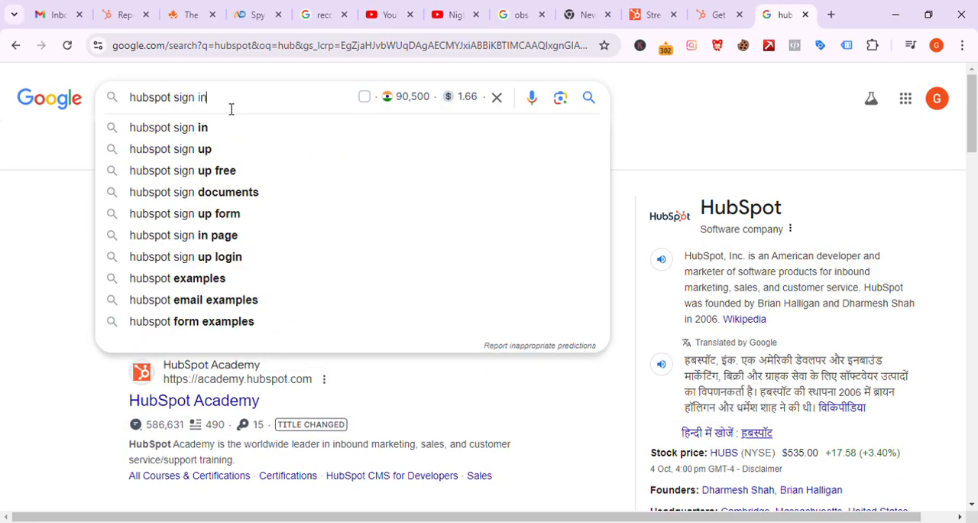
{"action": "type", "text": "in"}
{"action": "key", "text": "Return"}
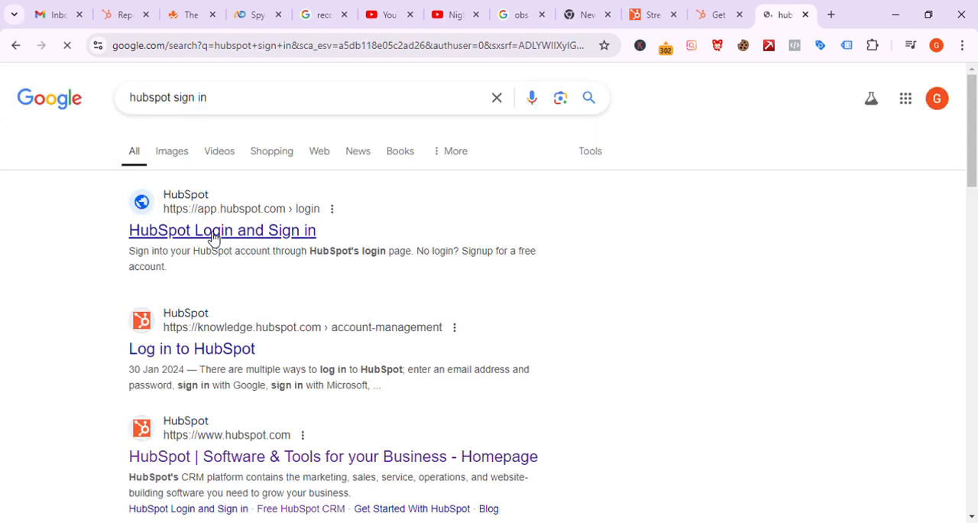
{"action": "left_click", "coordinate": [214, 238]}
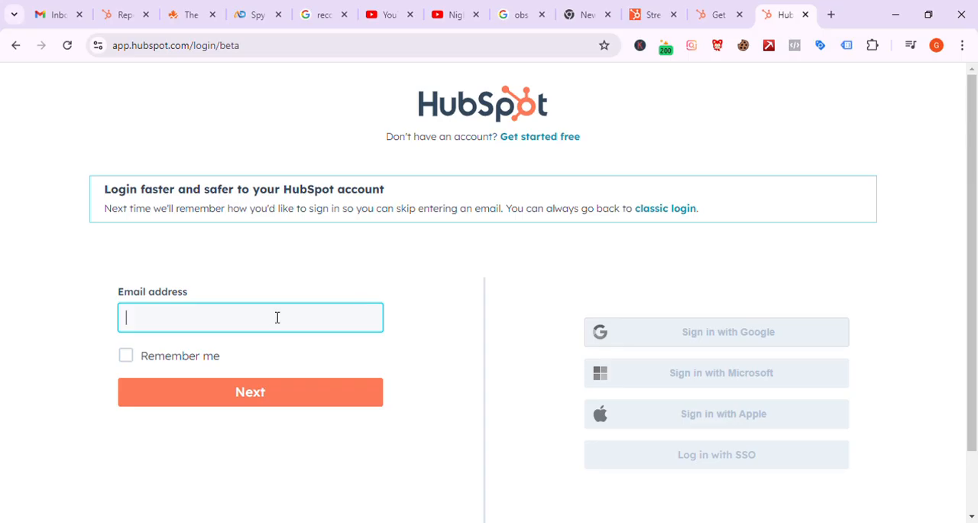
Step: Try to sign in with Google on the new login page without entering an email address
{"action": "left_click", "coordinate": [616, 337]}
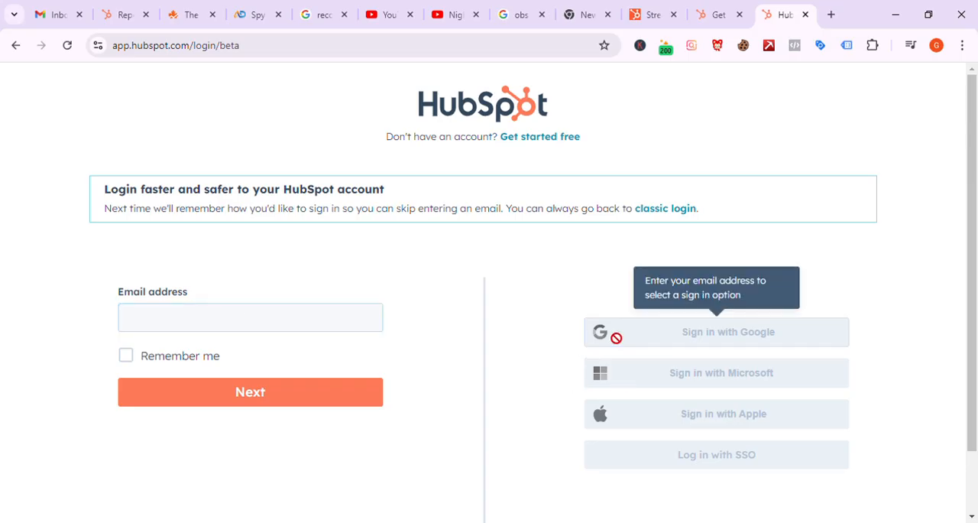
{"action": "scroll", "coordinate": [546, 339], "scroll_direction": "down", "scroll_amount": 2}
{"action": "scroll", "coordinate": [545, 339], "scroll_direction": "up", "scroll_amount": 2}
{"action": "left_click", "coordinate": [262, 311]}
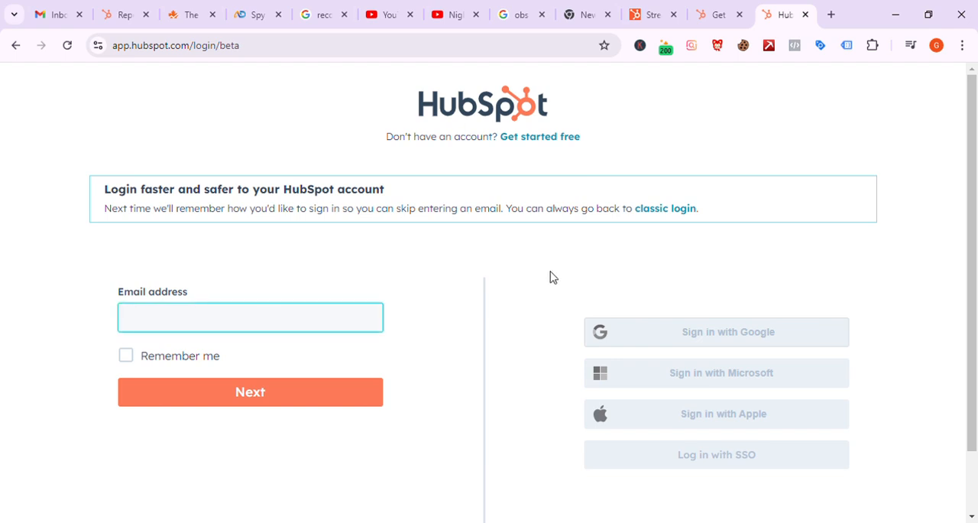
Step: Sign in through the classic login with the existing Google account and skip the two-factor authentication setup
{"action": "left_click", "coordinate": [664, 210]}
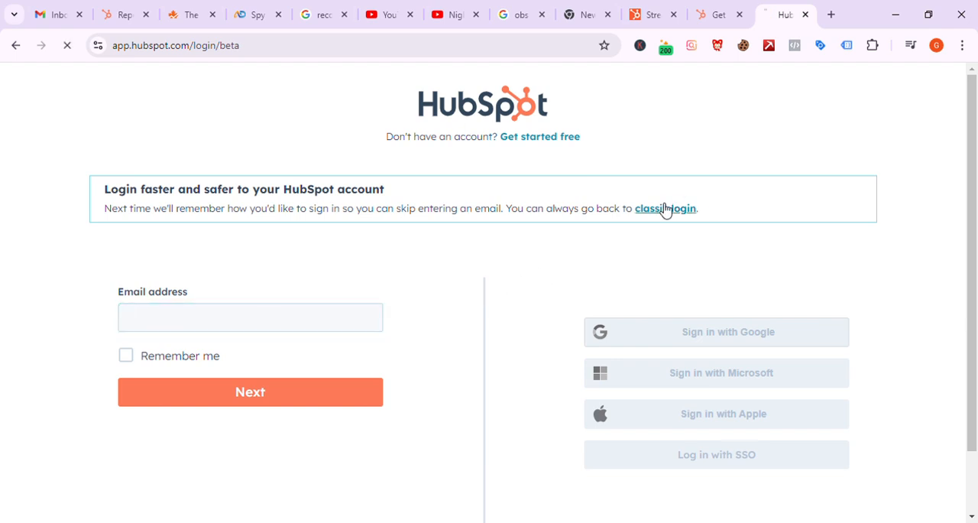
{"action": "scroll", "coordinate": [428, 329], "scroll_direction": "down", "scroll_amount": 2}
{"action": "left_click", "coordinate": [401, 368]}
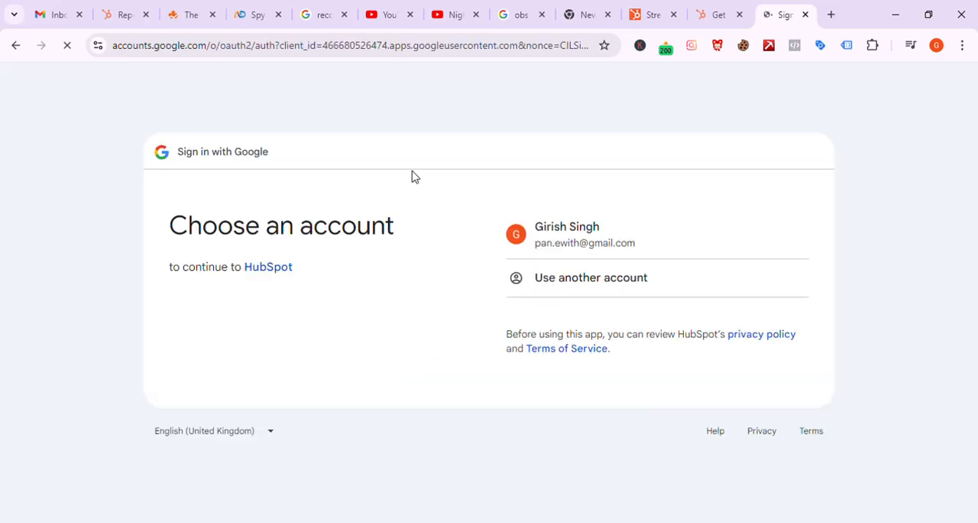
{"action": "left_click", "coordinate": [606, 238]}
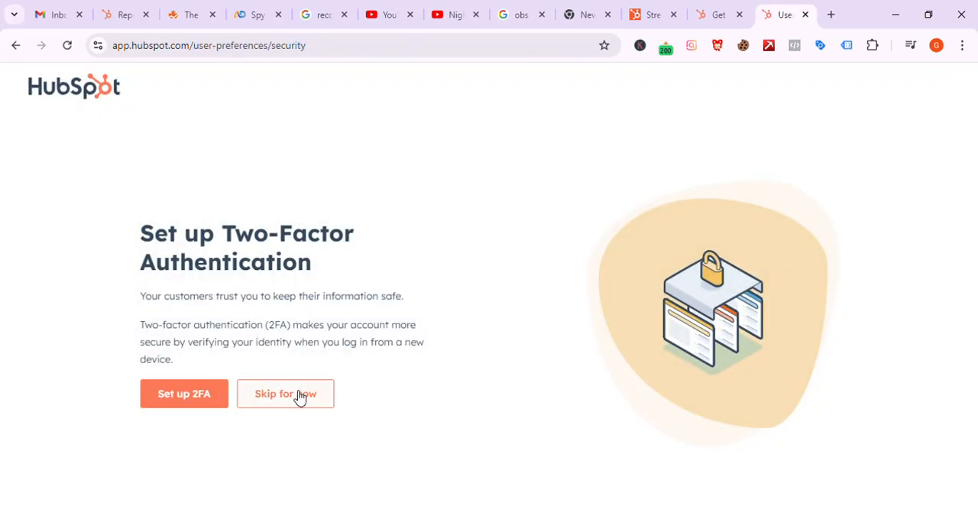
{"action": "left_click", "coordinate": [298, 394]}
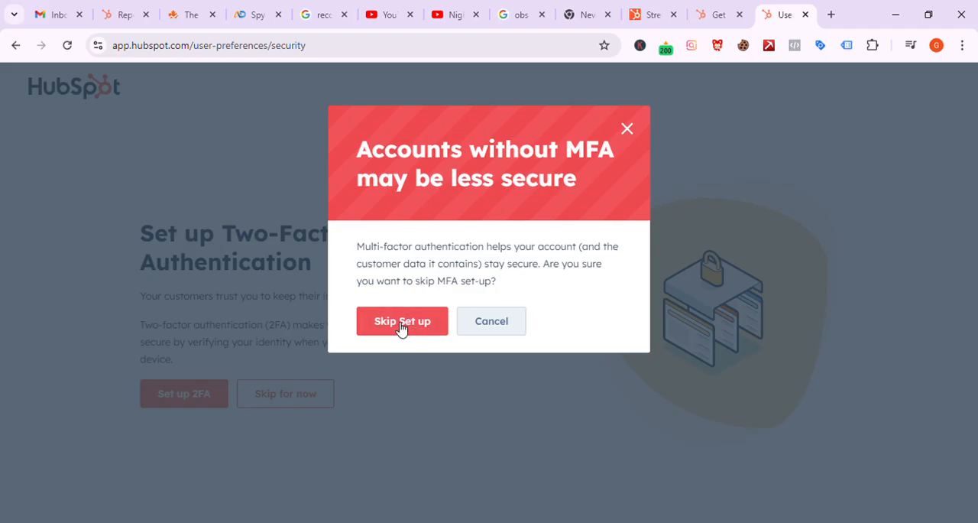
{"action": "left_click", "coordinate": [401, 321]}
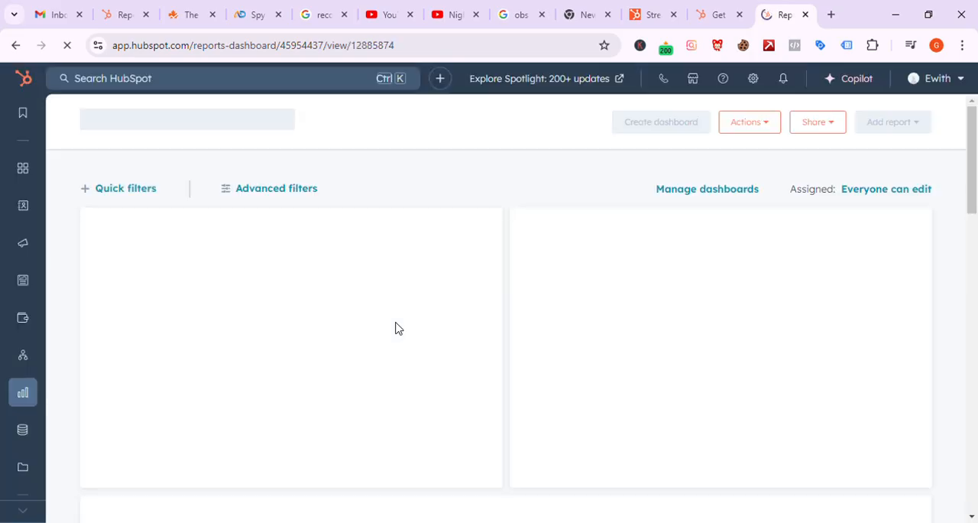
{"action": "left_click", "coordinate": [722, 14]}
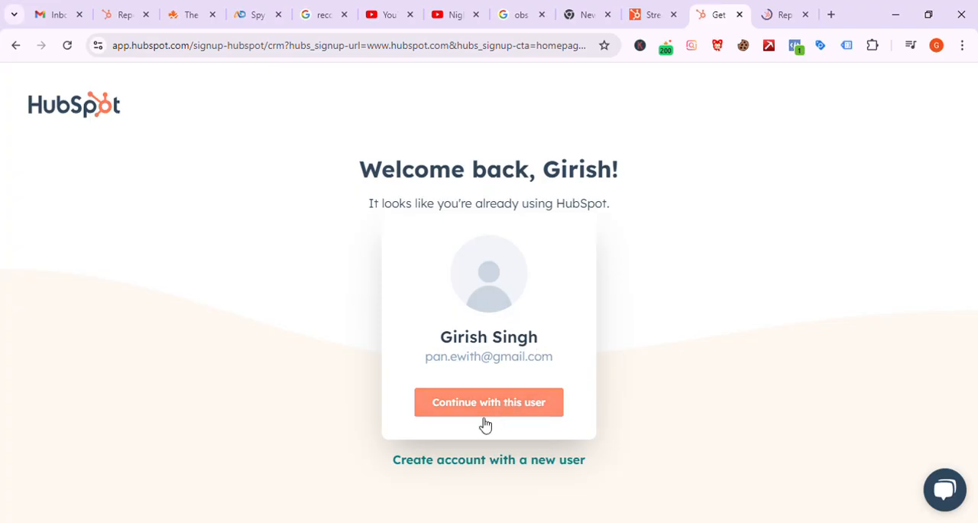
{"action": "left_click", "coordinate": [642, 9]}
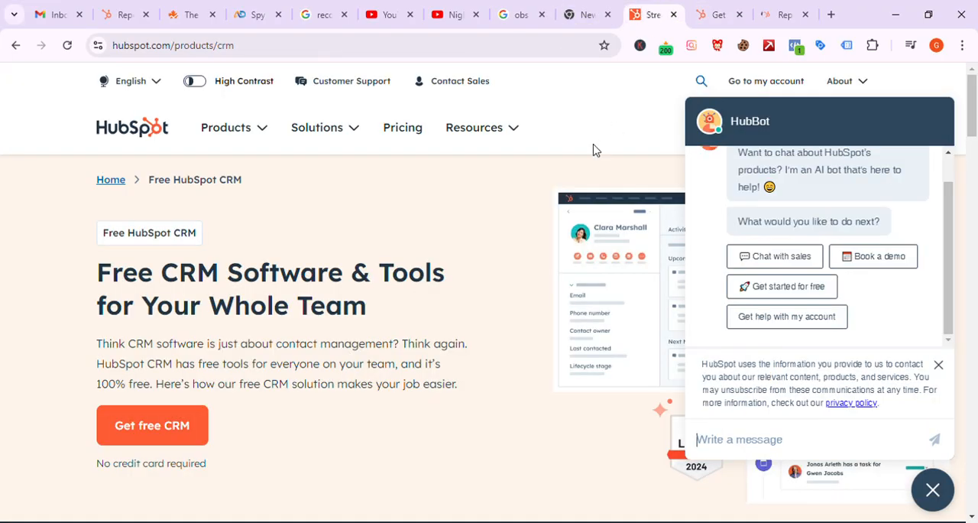
{"action": "left_click", "coordinate": [790, 6]}
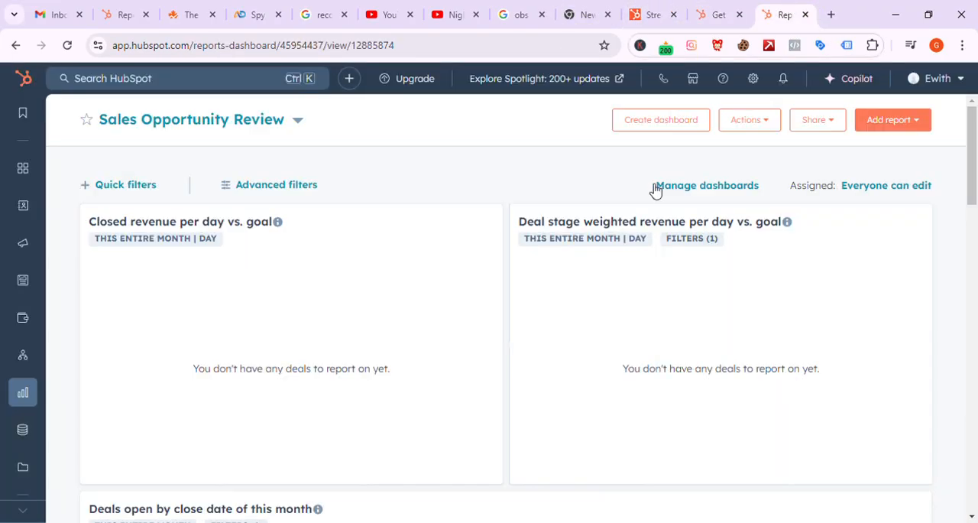
{"action": "scroll", "coordinate": [590, 283], "scroll_direction": "down", "scroll_amount": 5}
{"action": "scroll", "coordinate": [591, 288], "scroll_direction": "up", "scroll_amount": 5}
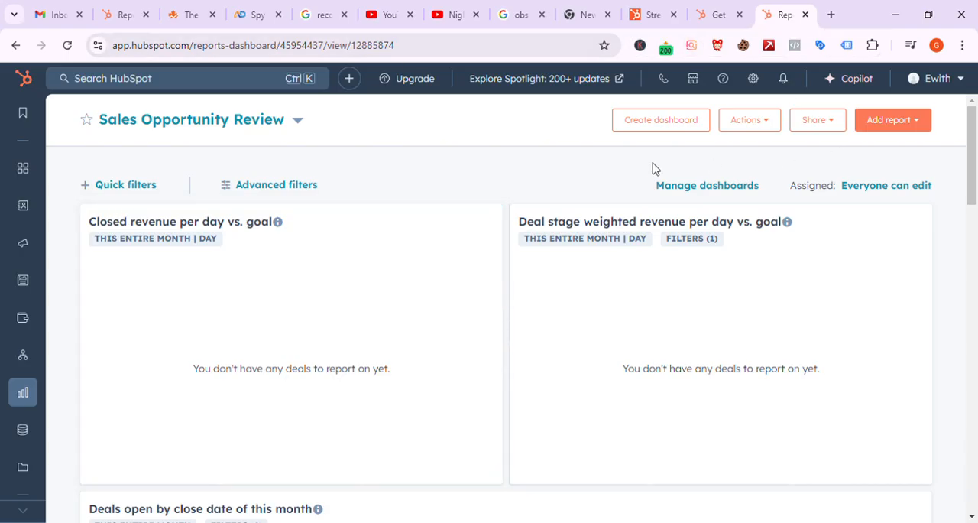
Step: Open the Contacts list of the CRM
{"action": "mouse_move", "coordinate": [24, 176]}
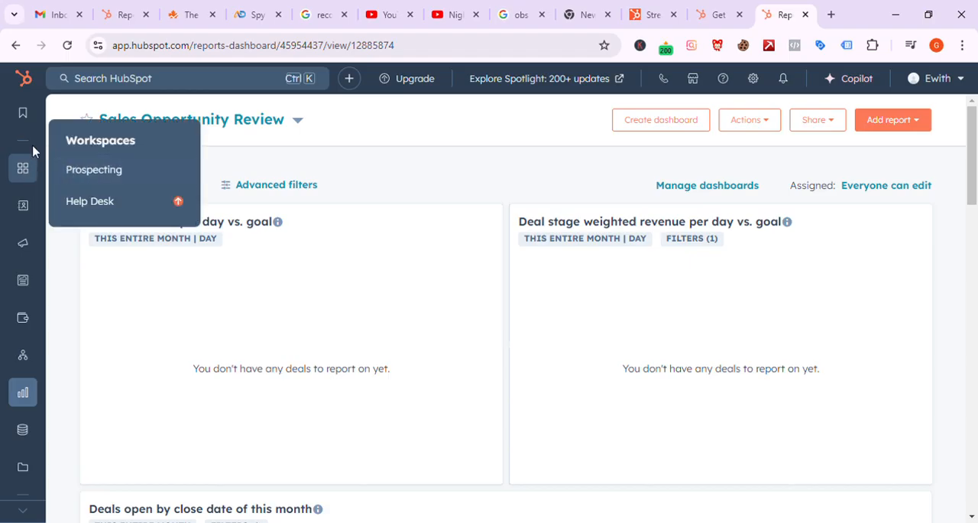
{"action": "mouse_move", "coordinate": [23, 205]}
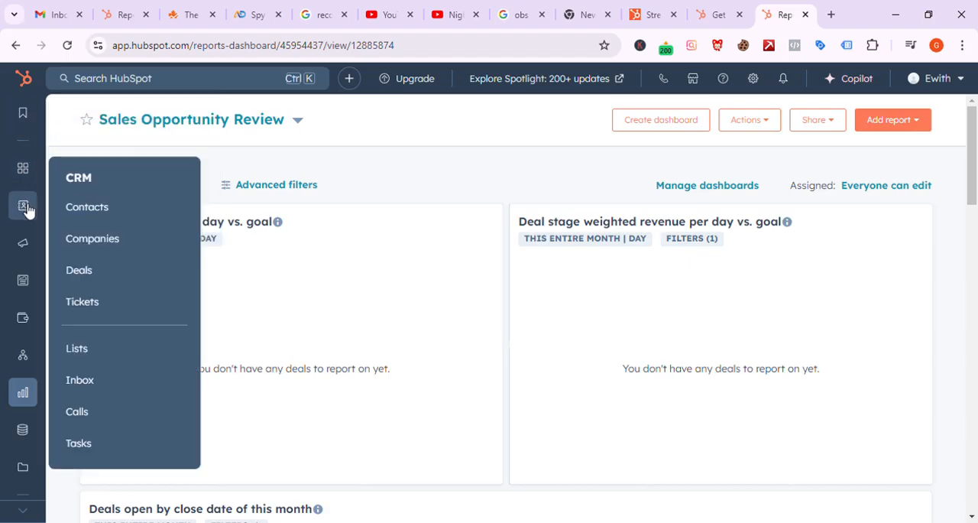
{"action": "left_click", "coordinate": [85, 208]}
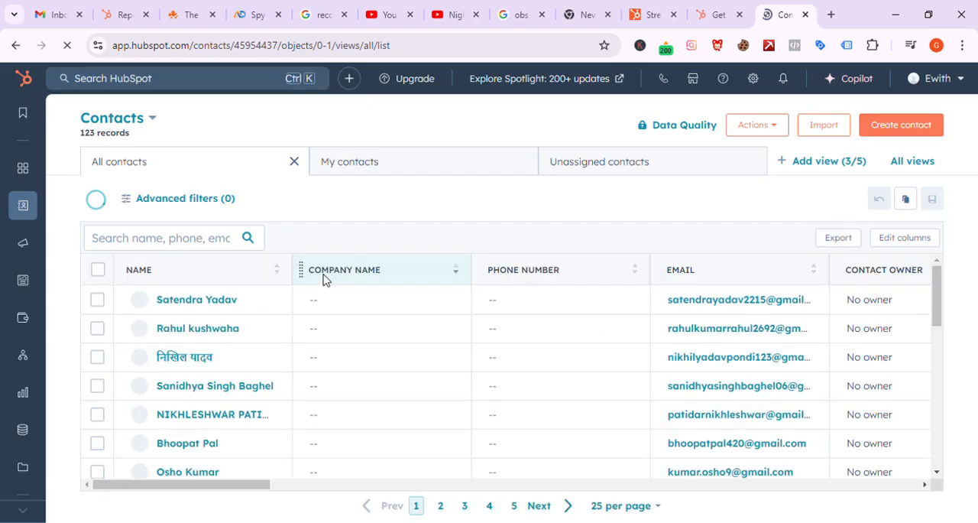
Step: Examine the records in the All contacts view, including their company, phone number, email and contact owner columns
{"action": "scroll", "coordinate": [436, 296], "scroll_direction": "down", "scroll_amount": 3}
{"action": "scroll", "coordinate": [437, 296], "scroll_direction": "down", "scroll_amount": 5}
{"action": "scroll", "coordinate": [437, 295], "scroll_direction": "up", "scroll_amount": 10}
{"action": "scroll", "coordinate": [443, 294], "scroll_direction": "down", "scroll_amount": 5}
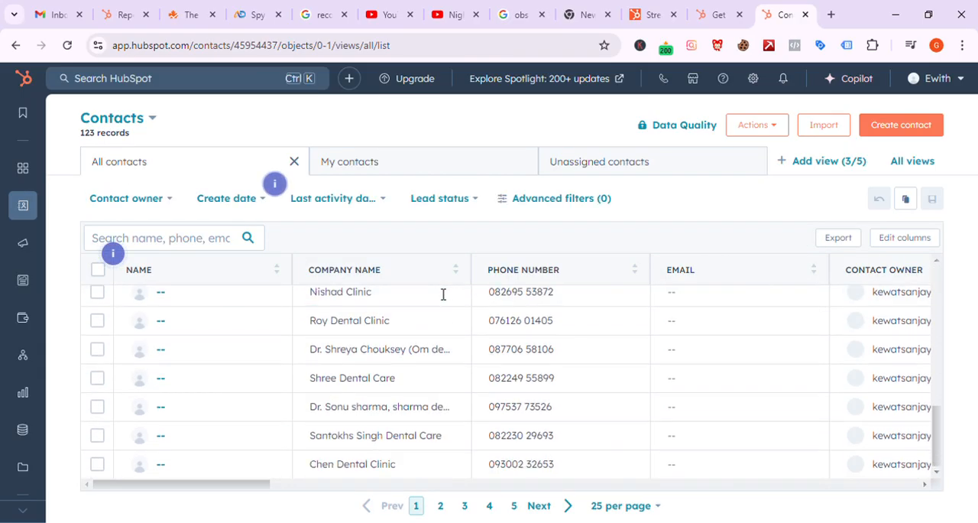
{"action": "scroll", "coordinate": [443, 292], "scroll_direction": "up", "scroll_amount": 5}
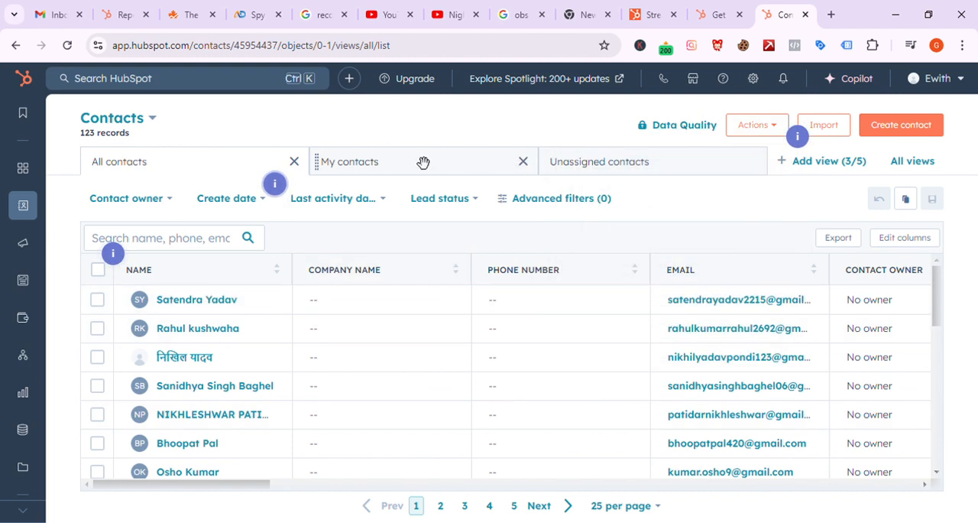
{"action": "scroll", "coordinate": [367, 406], "scroll_direction": "down", "scroll_amount": 5}
{"action": "scroll", "coordinate": [368, 408], "scroll_direction": "up", "scroll_amount": 2}
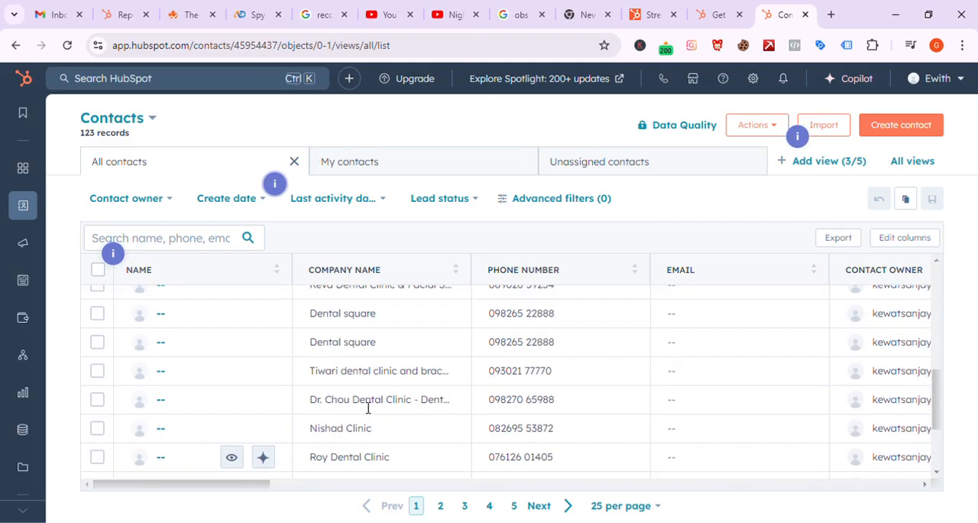
{"action": "scroll", "coordinate": [368, 409], "scroll_direction": "up", "scroll_amount": 3}
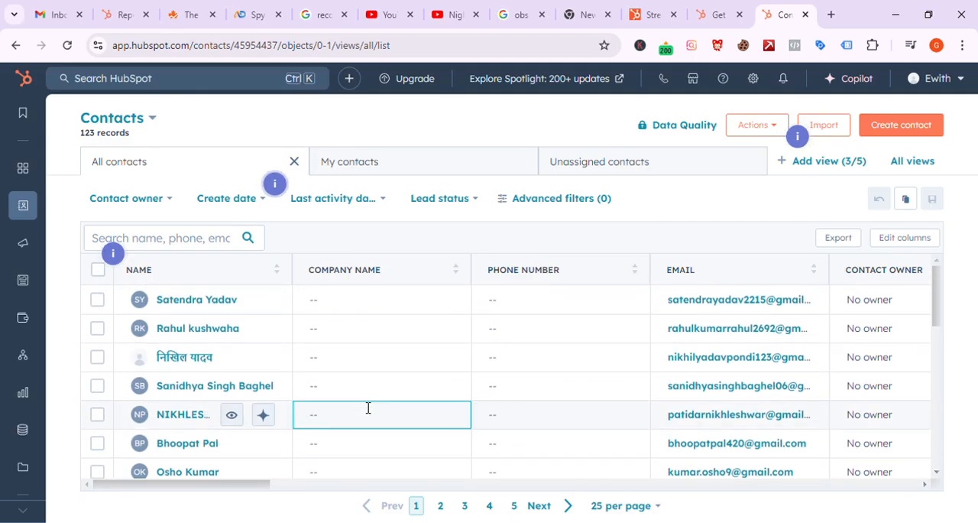
{"action": "scroll", "coordinate": [765, 451], "scroll_direction": "right", "scroll_amount": 2}
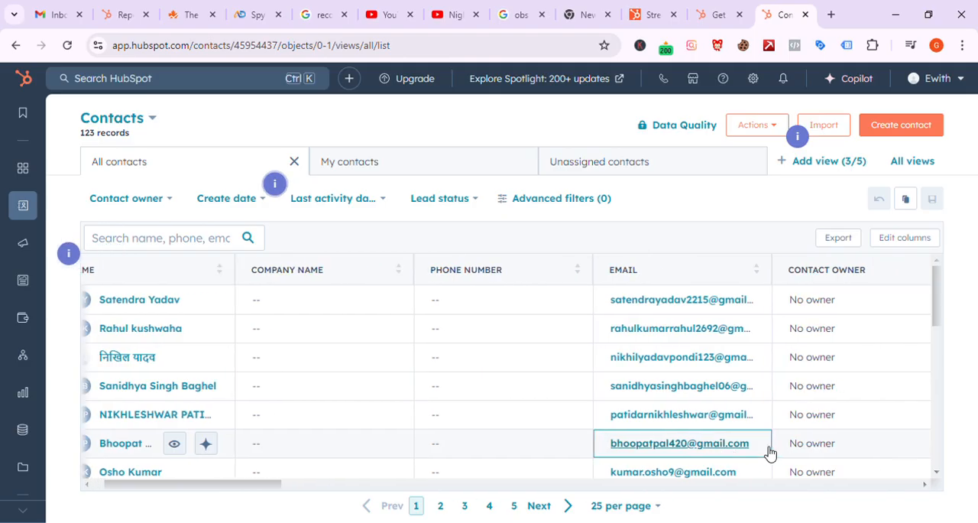
{"action": "scroll", "coordinate": [764, 451], "scroll_direction": "right", "scroll_amount": 4}
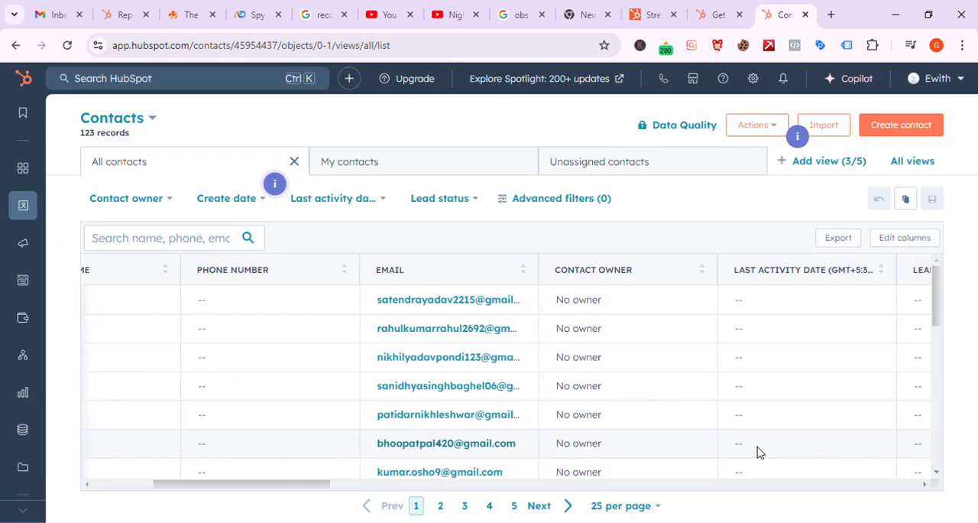
Step: Review the users who can be assigned as contact owner for the first contact in the list
{"action": "left_click", "coordinate": [617, 306]}
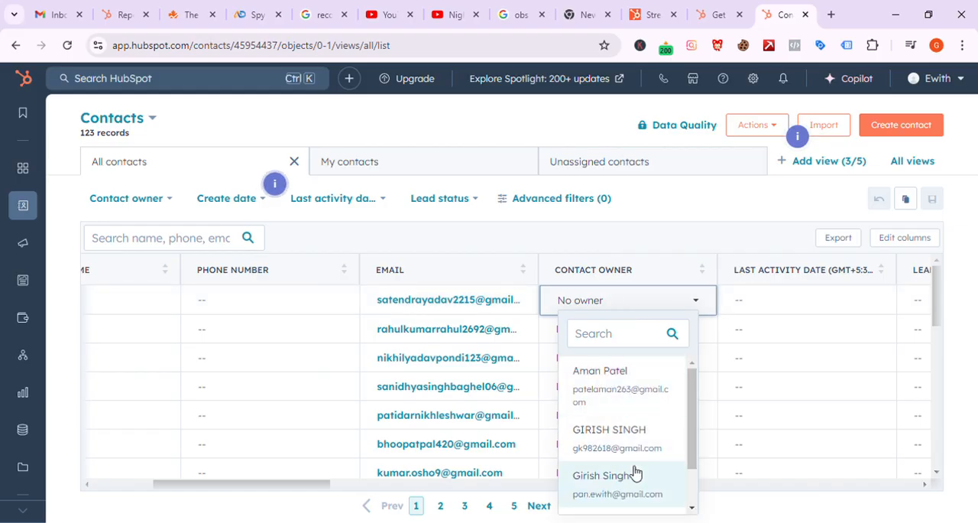
{"action": "scroll", "coordinate": [639, 474], "scroll_direction": "down", "scroll_amount": 1}
{"action": "scroll", "coordinate": [640, 472], "scroll_direction": "up", "scroll_amount": 1}
{"action": "scroll", "coordinate": [640, 470], "scroll_direction": "down", "scroll_amount": 1}
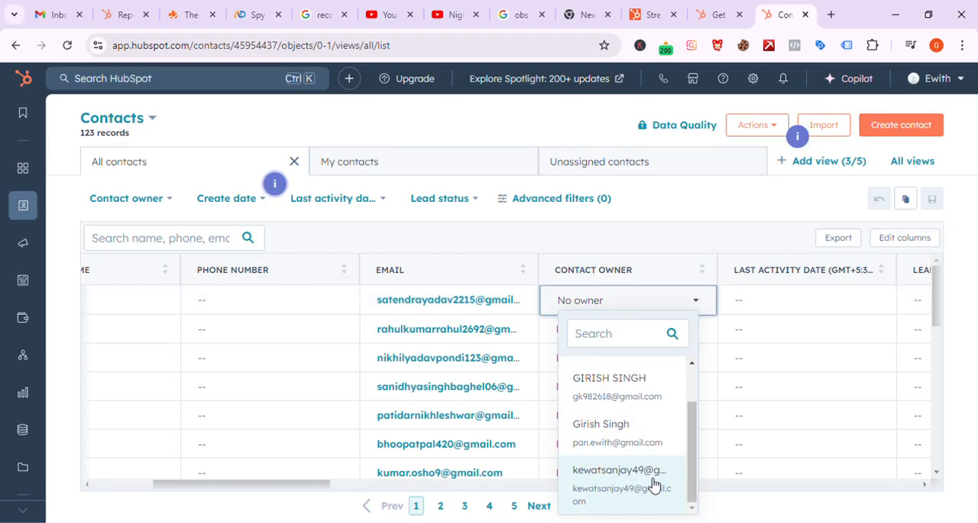
{"action": "scroll", "coordinate": [633, 444], "scroll_direction": "up", "scroll_amount": 1}
{"action": "scroll", "coordinate": [639, 459], "scroll_direction": "down", "scroll_amount": 1}
{"action": "scroll", "coordinate": [604, 396], "scroll_direction": "up", "scroll_amount": 1}
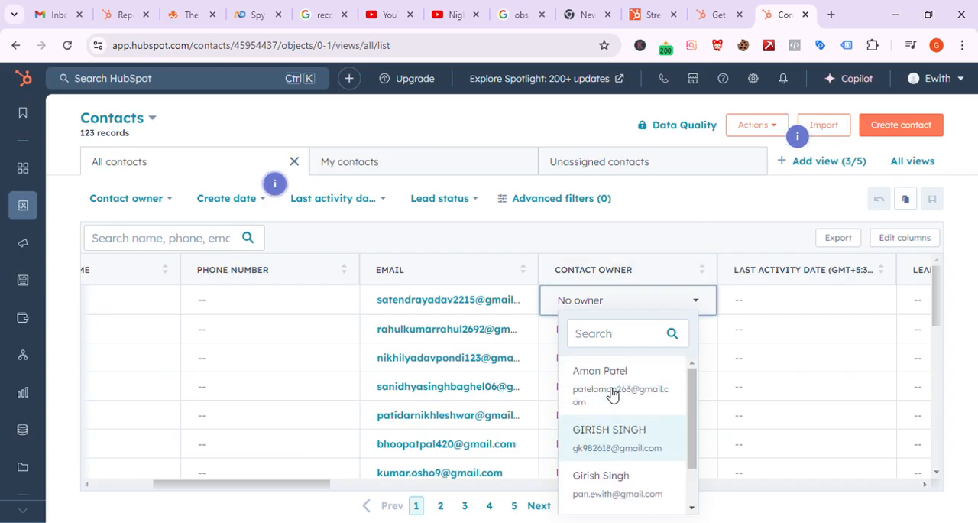
Step: Open the account settings and look over the setup and automation options for contacts
{"action": "left_click", "coordinate": [755, 81]}
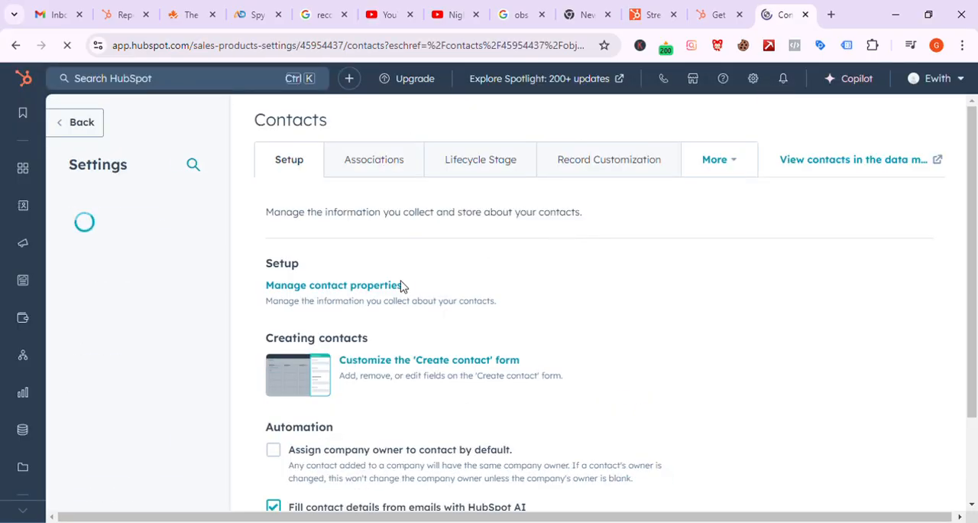
{"action": "scroll", "coordinate": [669, 286], "scroll_direction": "down", "scroll_amount": 3}
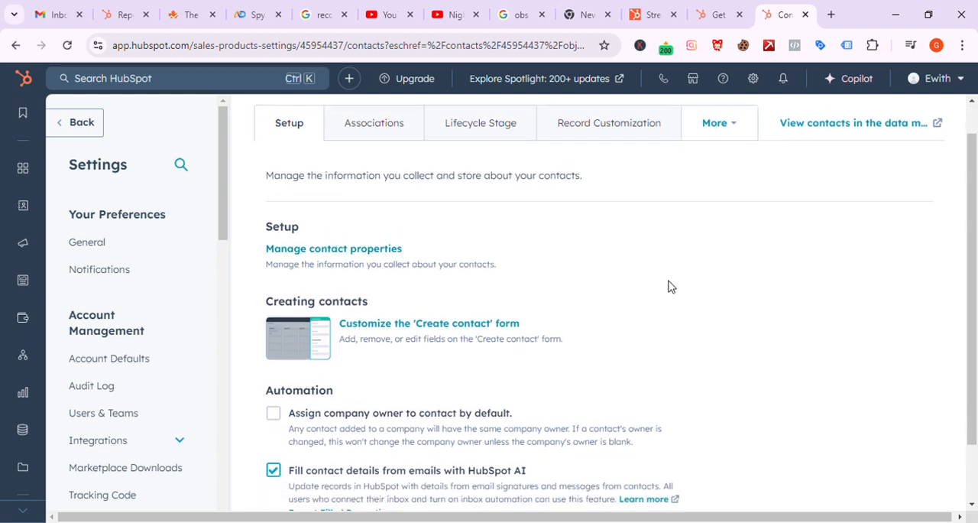
{"action": "scroll", "coordinate": [669, 286], "scroll_direction": "up", "scroll_amount": 3}
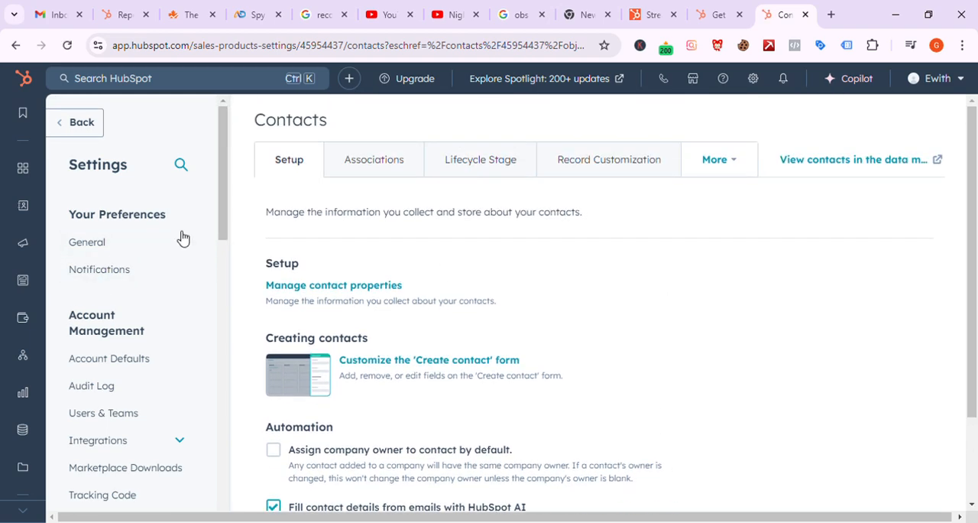
Step: Open the General preferences and review the global profile fields, including name, language and date format
{"action": "left_click", "coordinate": [153, 241]}
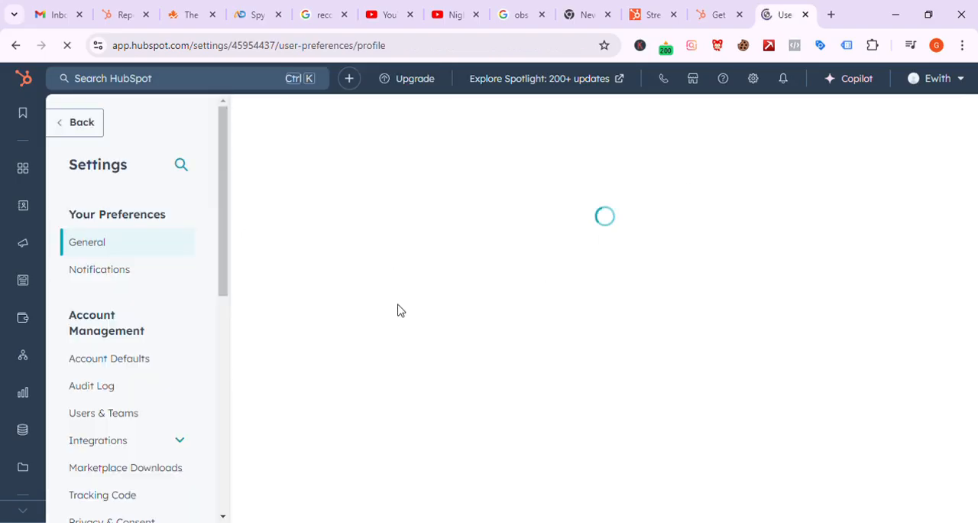
{"action": "scroll", "coordinate": [398, 310], "scroll_direction": "down", "scroll_amount": 5}
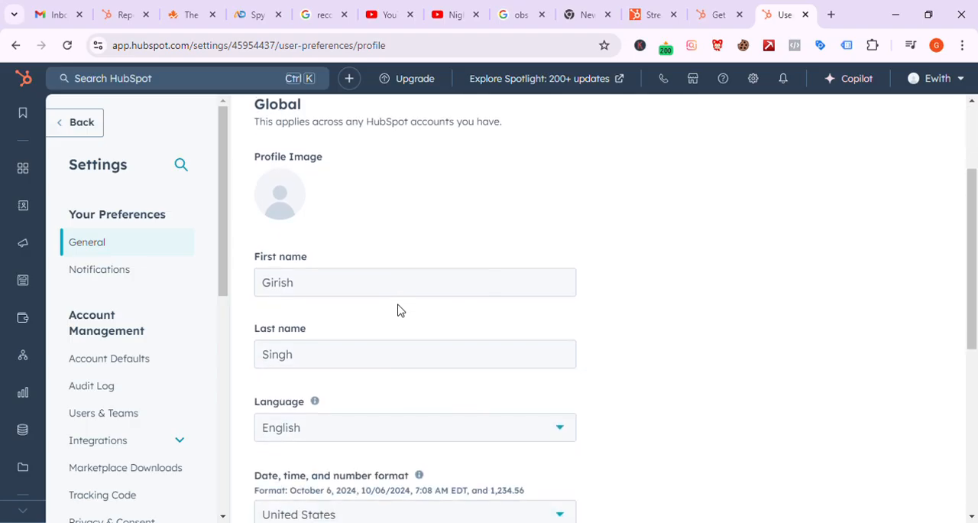
{"action": "scroll", "coordinate": [394, 312], "scroll_direction": "down", "scroll_amount": 2}
{"action": "scroll", "coordinate": [393, 313], "scroll_direction": "up", "scroll_amount": 7}
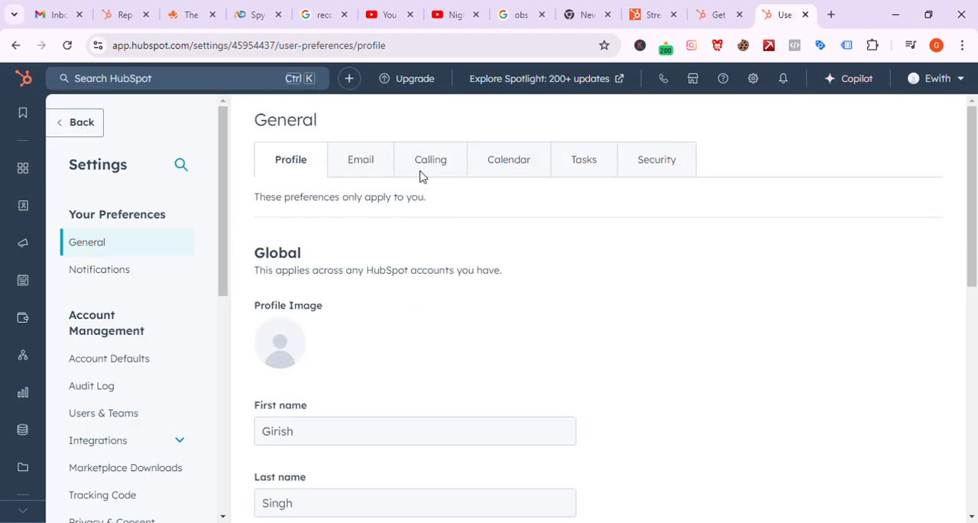
Step: Open the personal email preferences and look through the remaining settings categories down to Data Management and Tools
{"action": "left_click", "coordinate": [377, 168]}
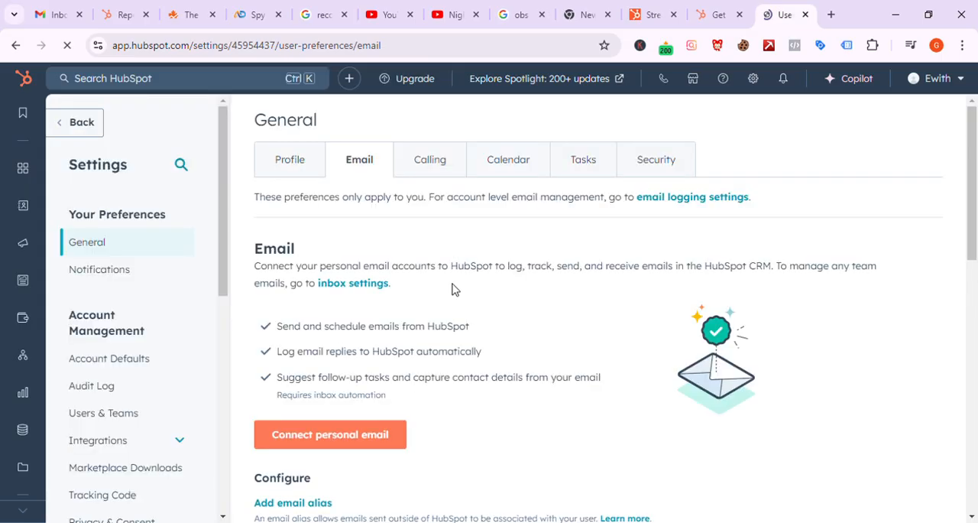
{"action": "scroll", "coordinate": [214, 275], "scroll_direction": "down", "scroll_amount": 1}
{"action": "scroll", "coordinate": [214, 275], "scroll_direction": "down", "scroll_amount": 6}
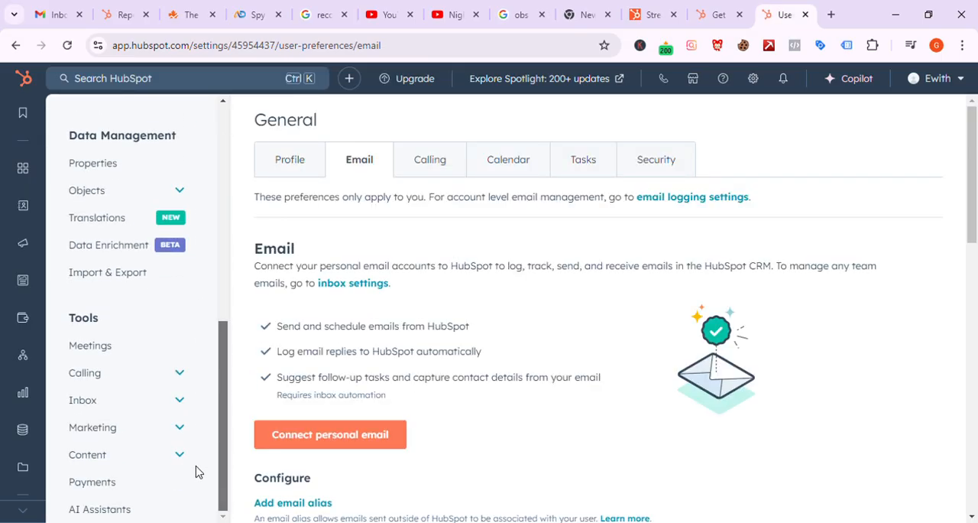
Step: Open the Users & Teams settings and look through the list of account users with their access
{"action": "scroll", "coordinate": [206, 428], "scroll_direction": "up", "scroll_amount": 4}
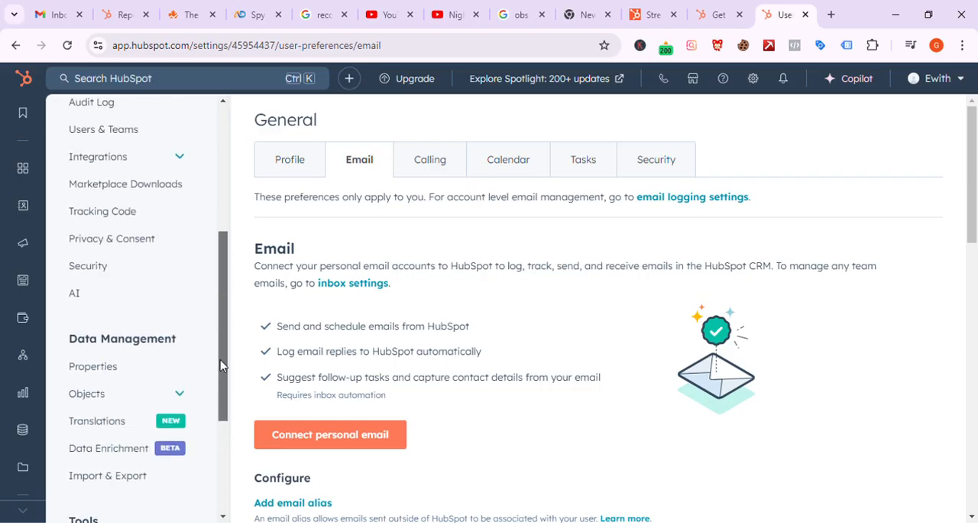
{"action": "left_click_drag", "start_coordinate": [227, 334], "coordinate": [227, 317]}
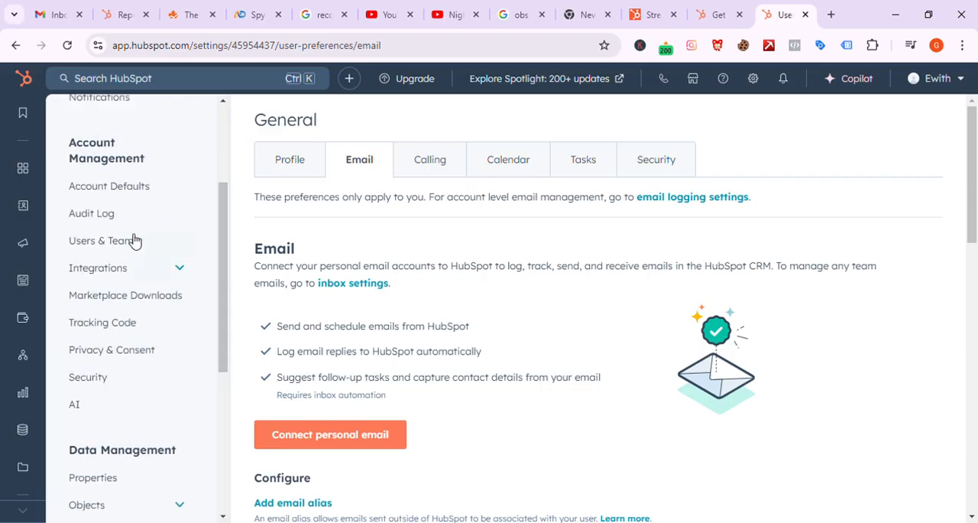
{"action": "left_click", "coordinate": [110, 239]}
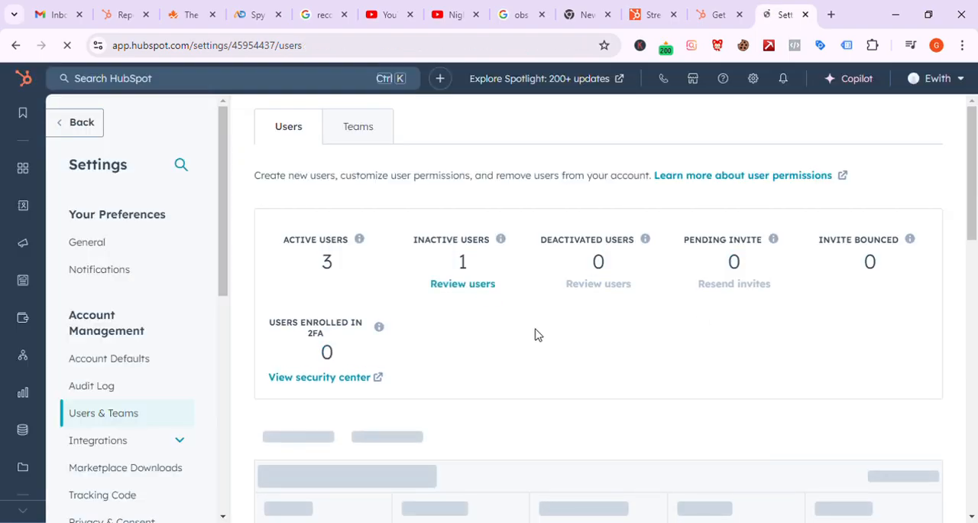
{"action": "scroll", "coordinate": [535, 334], "scroll_direction": "down", "scroll_amount": 3}
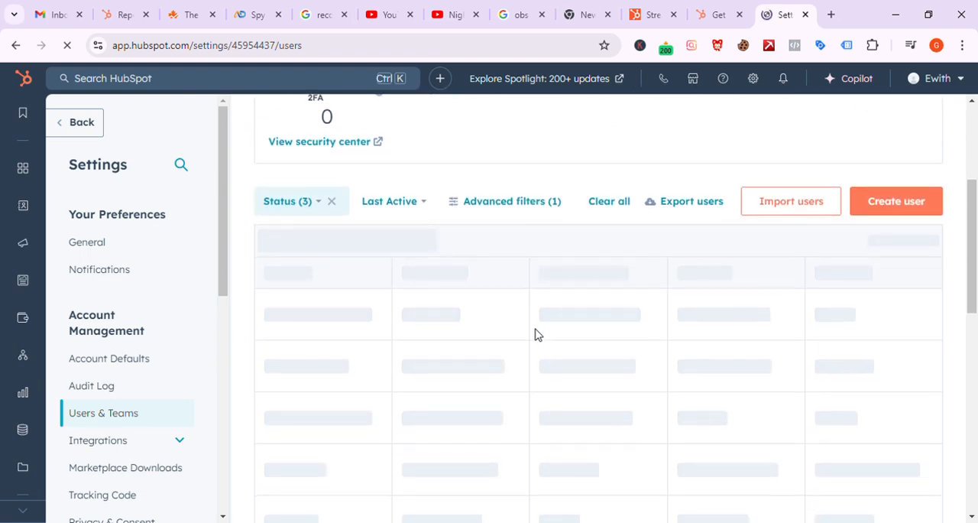
{"action": "scroll", "coordinate": [535, 334], "scroll_direction": "down", "scroll_amount": 1}
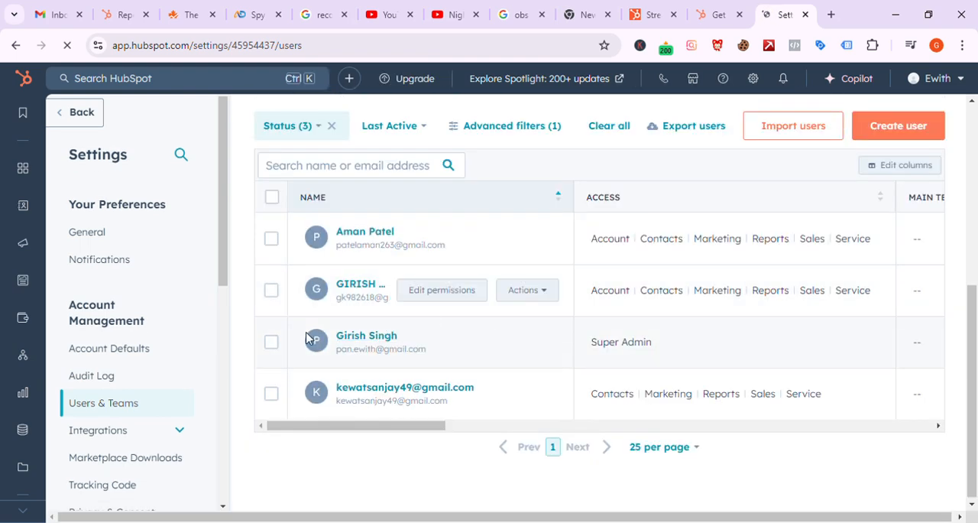
Step: Select the last user in the list to check the available user actions, and clear the selection
{"action": "left_click", "coordinate": [272, 394]}
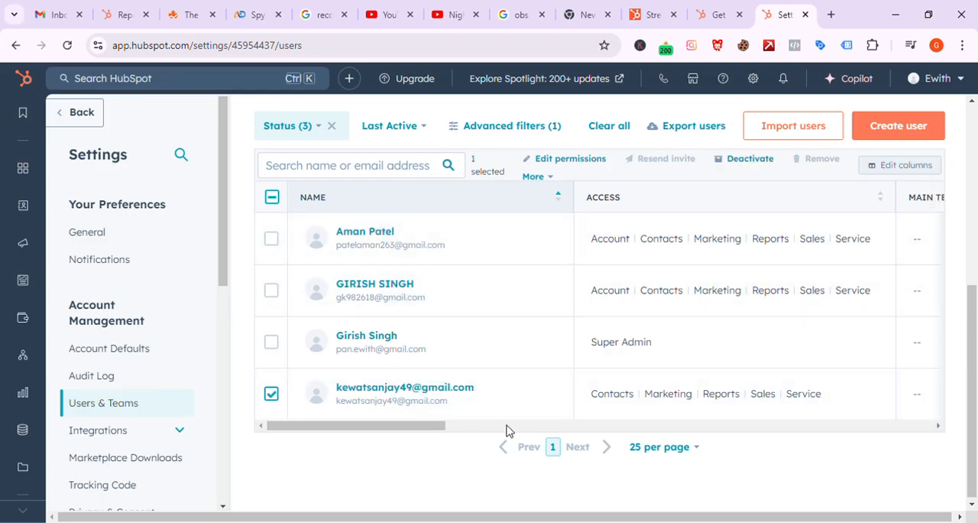
{"action": "scroll", "coordinate": [545, 401], "scroll_direction": "right", "scroll_amount": 2}
{"action": "scroll", "coordinate": [546, 402], "scroll_direction": "left", "scroll_amount": 2}
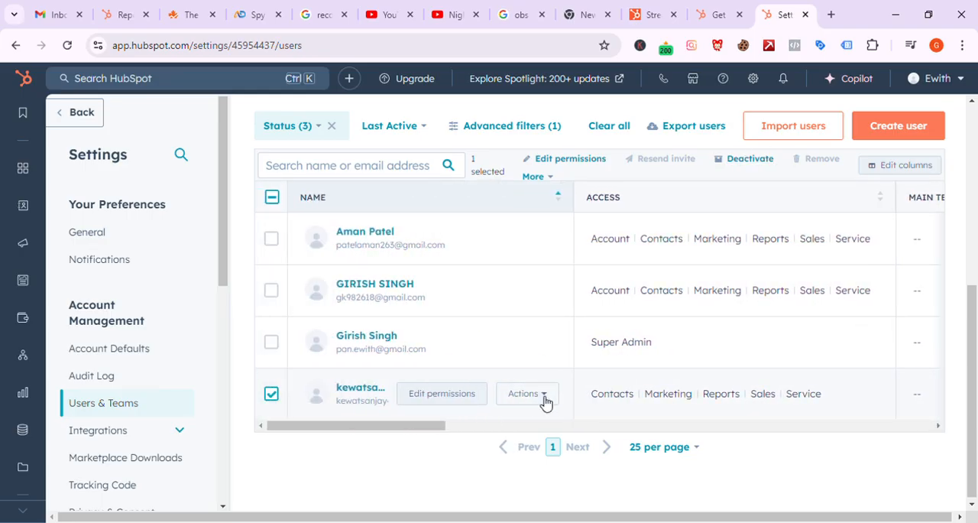
{"action": "left_click", "coordinate": [271, 393]}
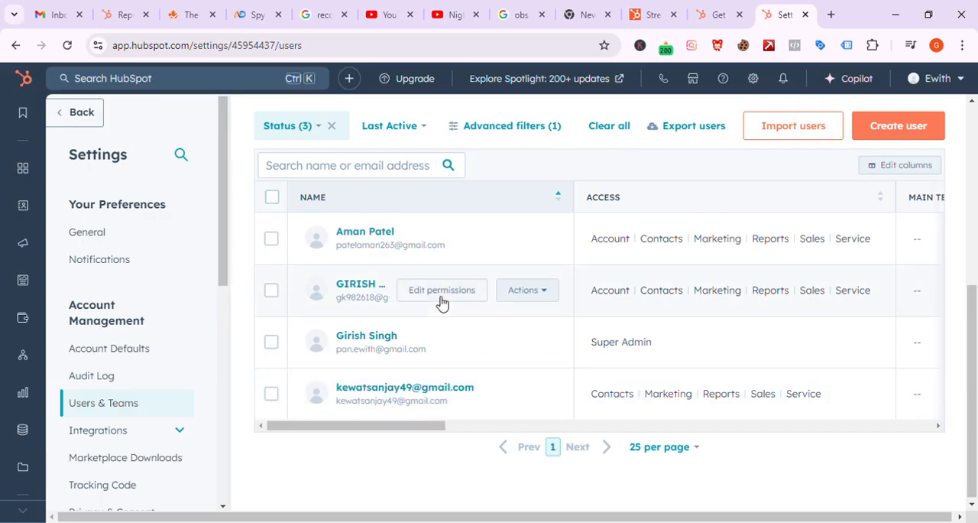
Step: Start creating a new user with Custom Invite and submit the new user's email address
{"action": "scroll", "coordinate": [441, 301], "scroll_direction": "up", "scroll_amount": 3}
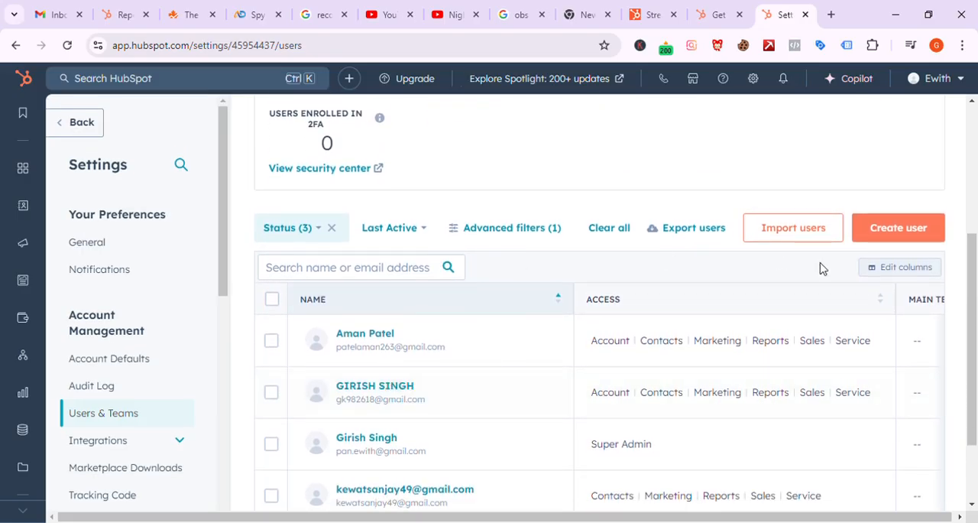
{"action": "left_click", "coordinate": [889, 227]}
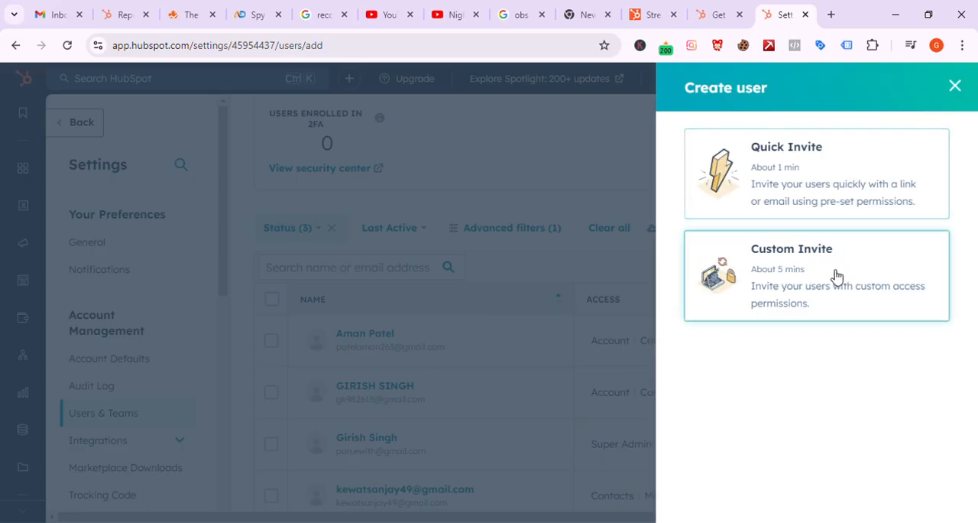
{"action": "left_click", "coordinate": [870, 300]}
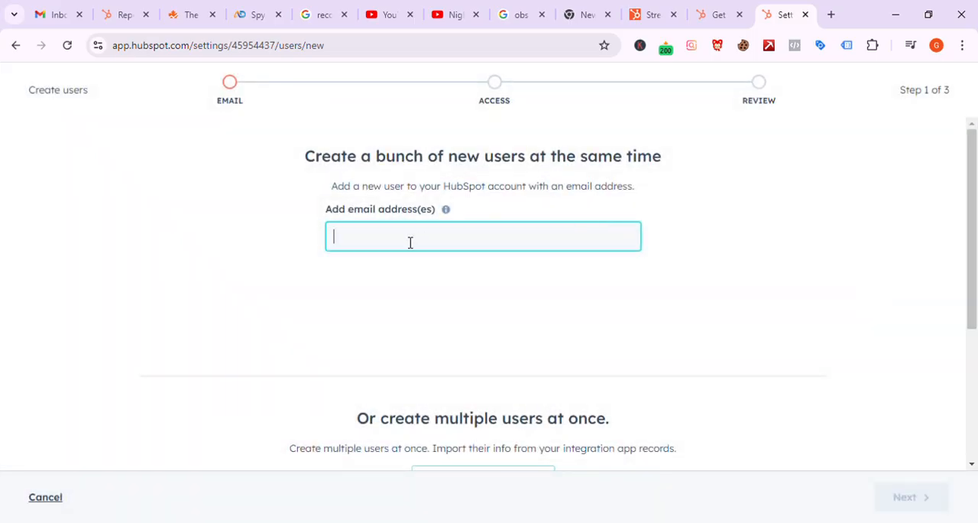
{"action": "type", "text": "po"}
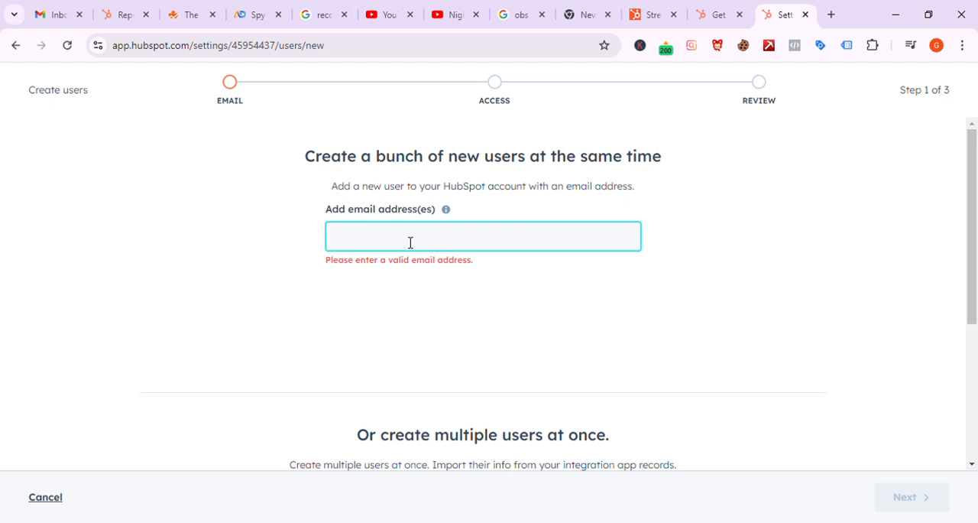
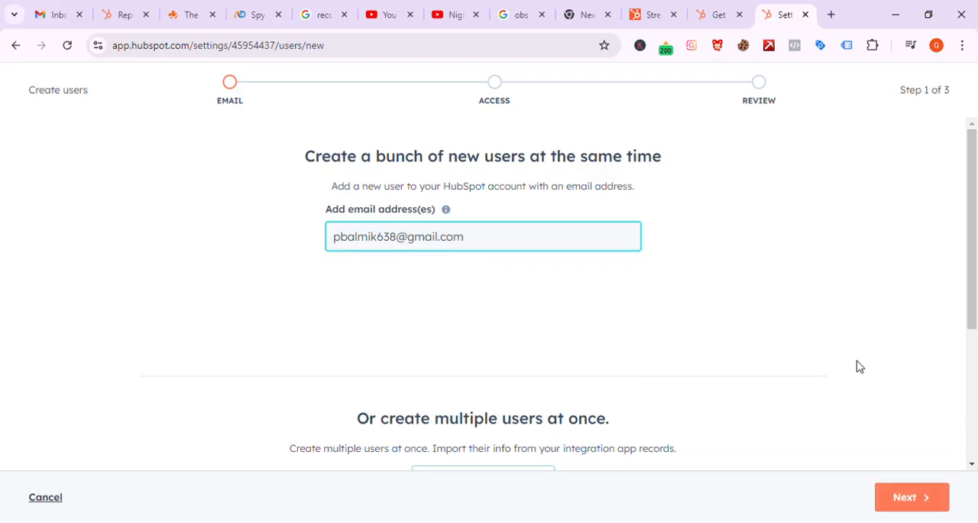
{"action": "scroll", "coordinate": [859, 367], "scroll_direction": "down", "scroll_amount": 3}
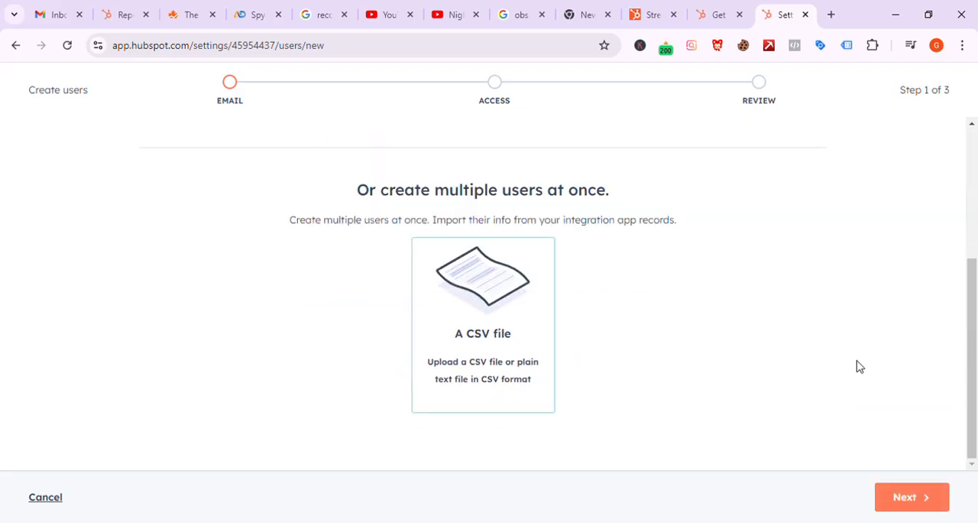
{"action": "left_click", "coordinate": [910, 497]}
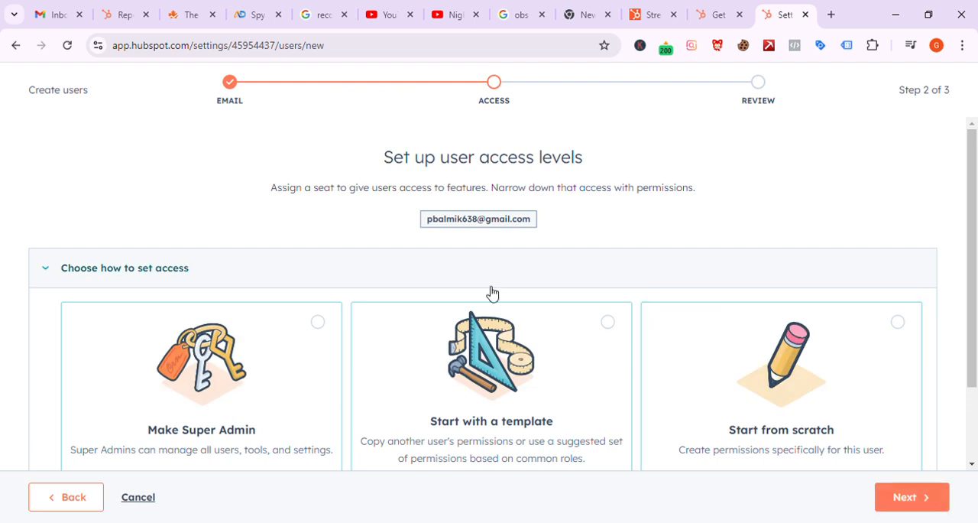
Step: Choose Start from scratch as the new user's access method and expand the permission choices
{"action": "scroll", "coordinate": [492, 291], "scroll_direction": "down", "scroll_amount": 2}
{"action": "scroll", "coordinate": [492, 292], "scroll_direction": "down", "scroll_amount": 1}
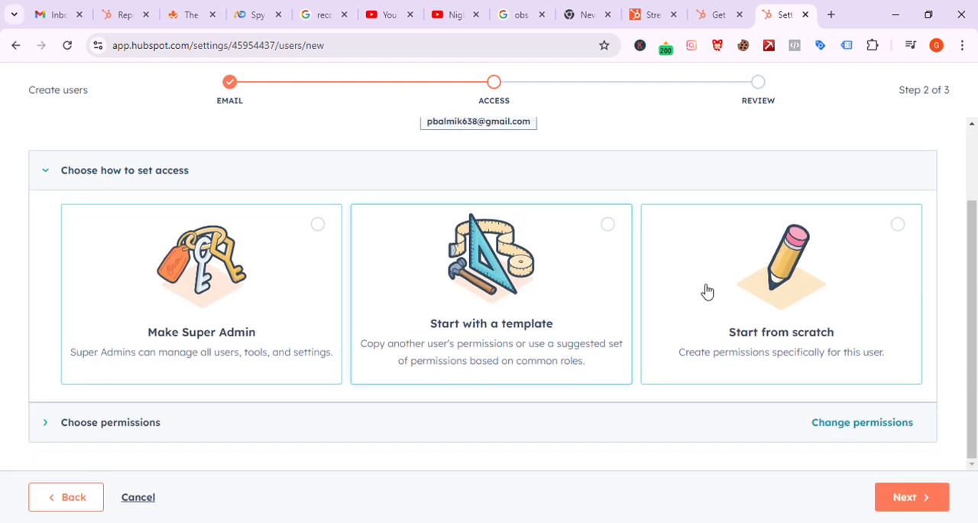
{"action": "scroll", "coordinate": [764, 295], "scroll_direction": "up", "scroll_amount": 1}
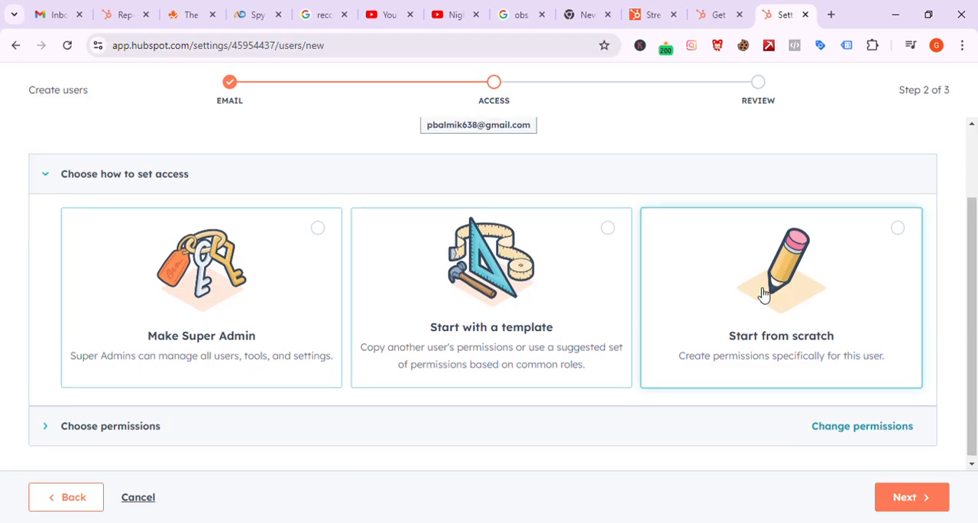
{"action": "left_click", "coordinate": [898, 230]}
{"action": "scroll", "coordinate": [741, 325], "scroll_direction": "down", "scroll_amount": 1}
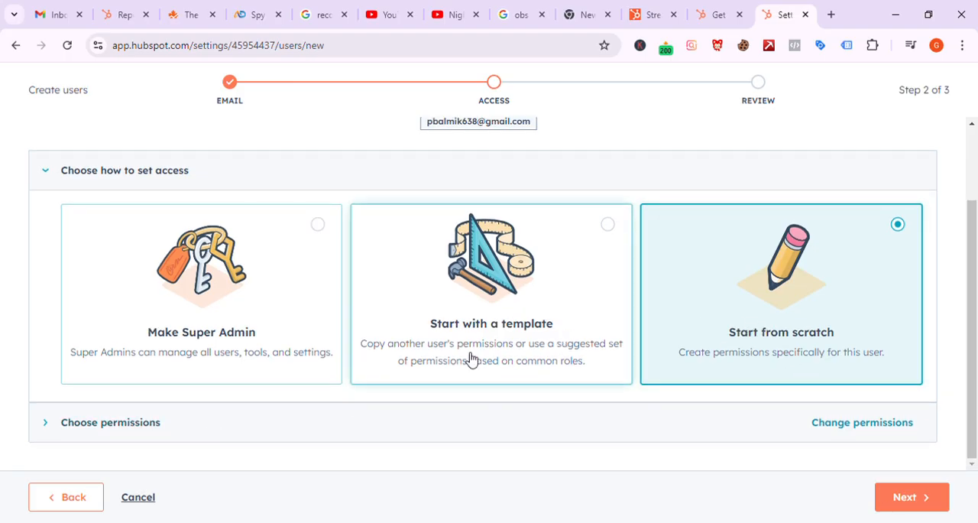
{"action": "left_click", "coordinate": [51, 428]}
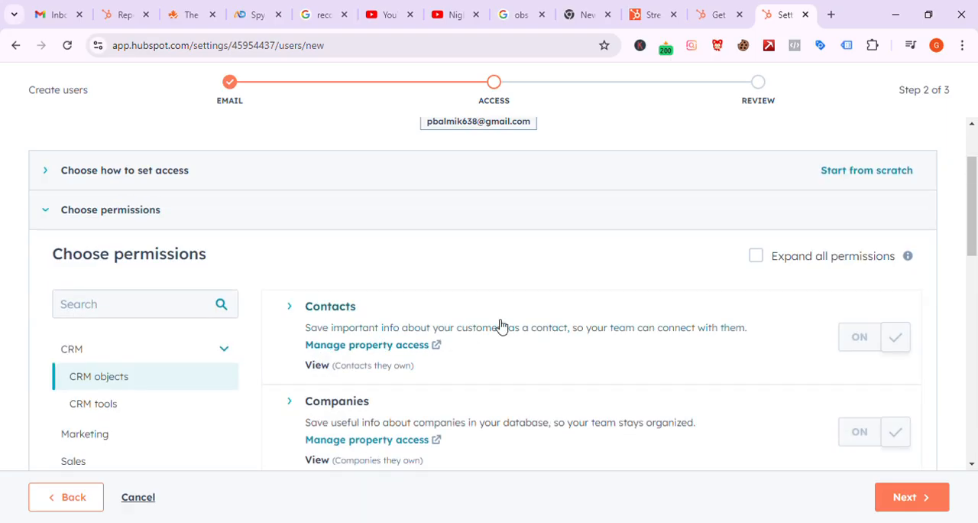
Step: Try Make Super Admin as the access method, check the user access review, and return to the access setup
{"action": "scroll", "coordinate": [501, 327], "scroll_direction": "up", "scroll_amount": 3}
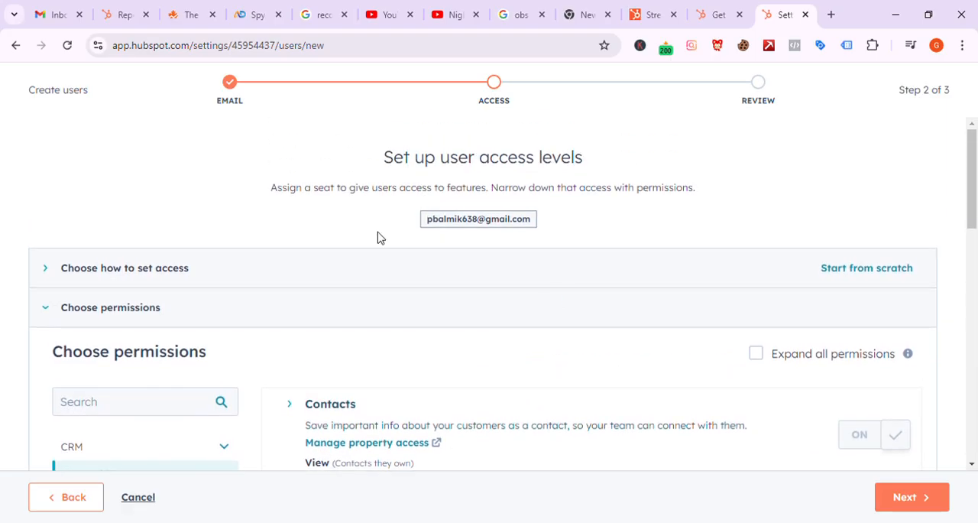
{"action": "left_click", "coordinate": [63, 269]}
{"action": "left_click", "coordinate": [295, 338]}
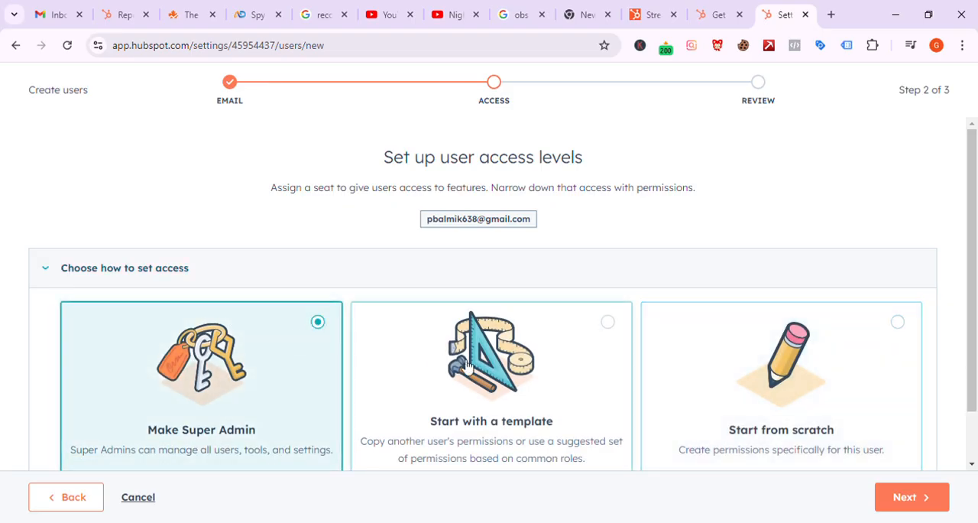
{"action": "scroll", "coordinate": [466, 367], "scroll_direction": "down", "scroll_amount": 1}
{"action": "left_click", "coordinate": [925, 496]}
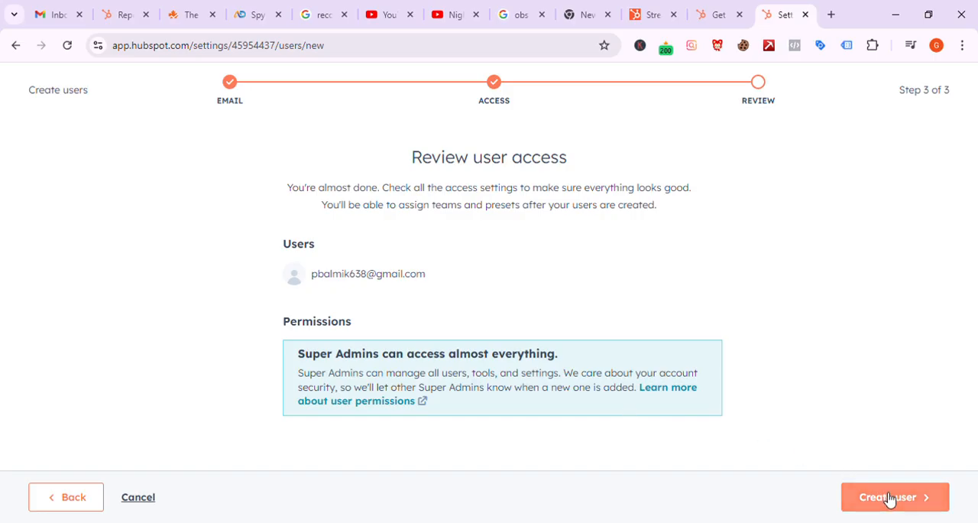
{"action": "left_click", "coordinate": [46, 501]}
Step: Set the new user's access back to Start from scratch and open the permission choices
{"action": "left_click", "coordinate": [658, 412]}
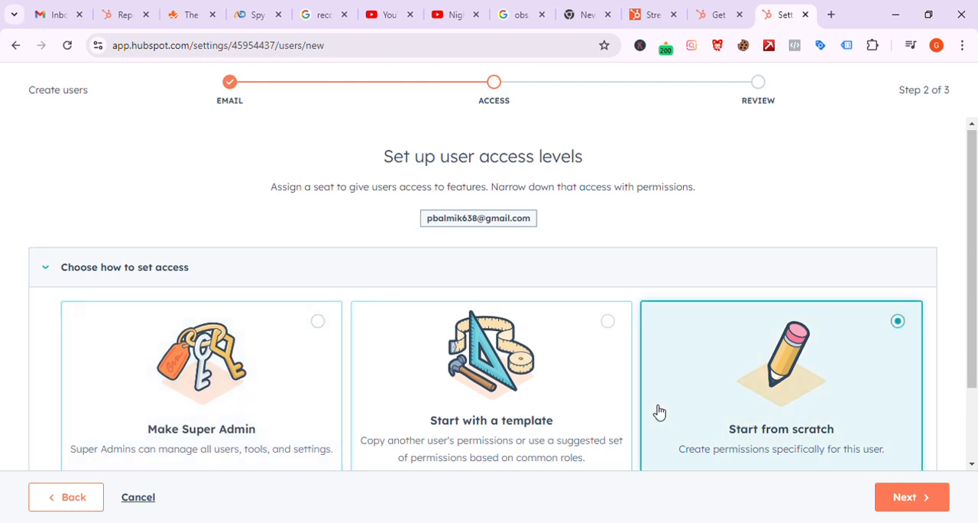
{"action": "scroll", "coordinate": [660, 413], "scroll_direction": "down", "scroll_amount": 2}
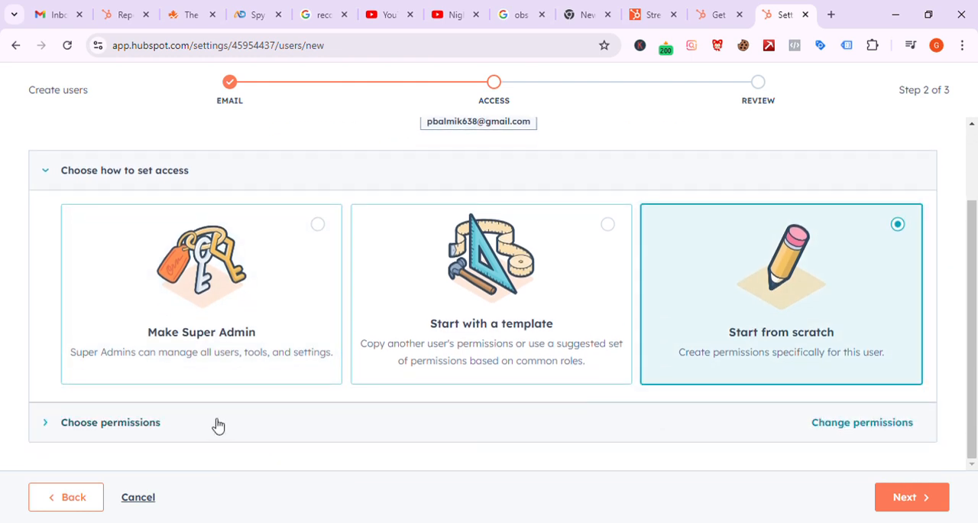
{"action": "left_click", "coordinate": [61, 422]}
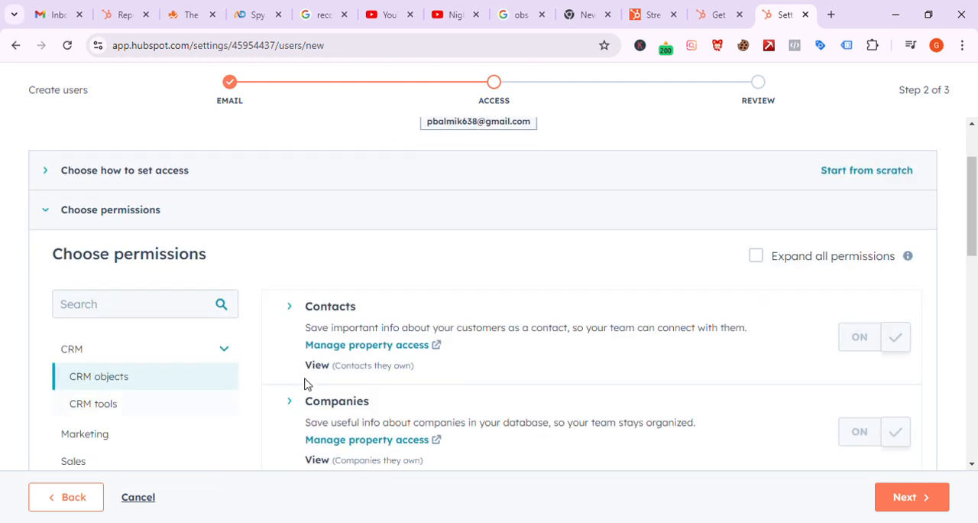
Step: Review the CRM object permissions for the new user and turn on Invoices access
{"action": "scroll", "coordinate": [351, 374], "scroll_direction": "down", "scroll_amount": 3}
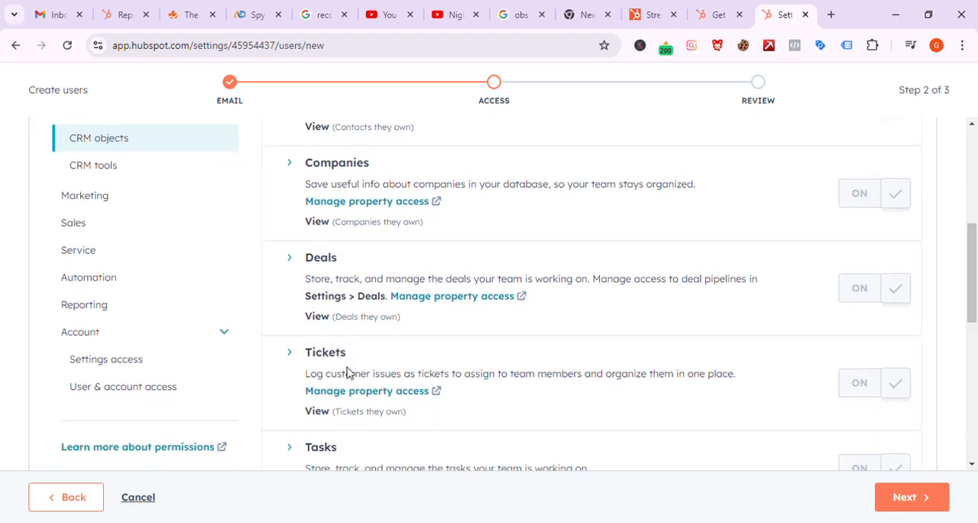
{"action": "scroll", "coordinate": [347, 373], "scroll_direction": "down", "scroll_amount": 6}
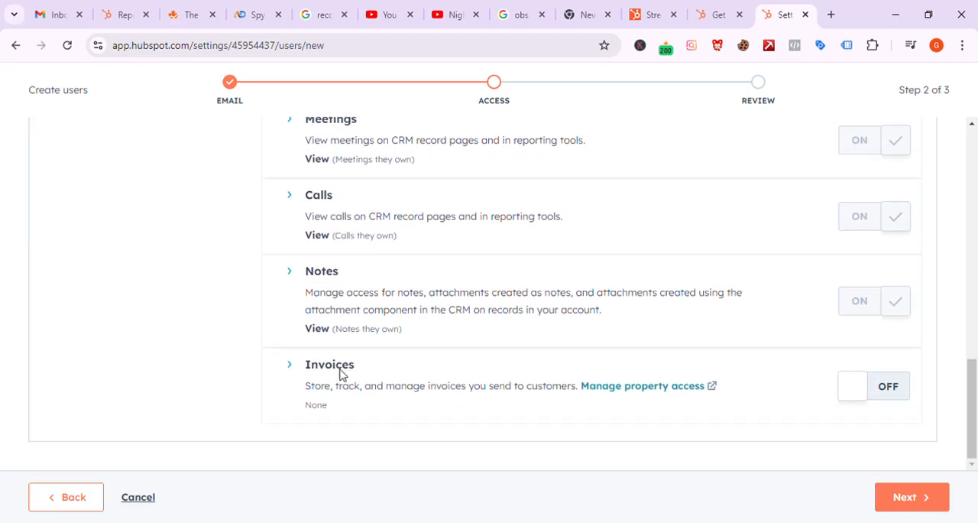
{"action": "scroll", "coordinate": [444, 379], "scroll_direction": "up", "scroll_amount": 3}
{"action": "scroll", "coordinate": [443, 379], "scroll_direction": "down", "scroll_amount": 3}
{"action": "left_click", "coordinate": [887, 392]}
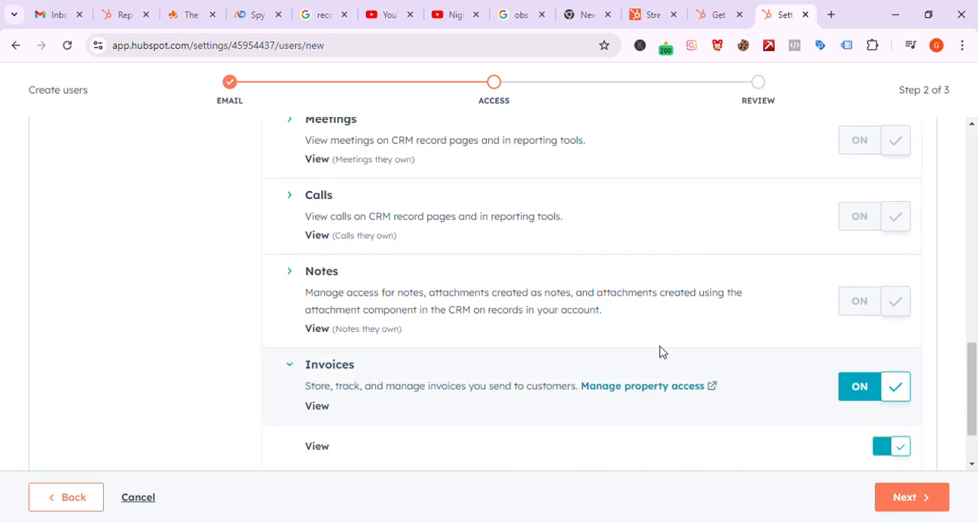
{"action": "scroll", "coordinate": [651, 354], "scroll_direction": "up", "scroll_amount": 2}
{"action": "scroll", "coordinate": [651, 354], "scroll_direction": "up", "scroll_amount": 5}
{"action": "scroll", "coordinate": [650, 354], "scroll_direction": "down", "scroll_amount": 8}
{"action": "left_click", "coordinate": [888, 403]}
Step: Turn on the Bulk delete and Import permissions for the new user under CRM tools
{"action": "scroll", "coordinate": [510, 308], "scroll_direction": "up", "scroll_amount": 10}
{"action": "scroll", "coordinate": [509, 306], "scroll_direction": "up", "scroll_amount": 1}
{"action": "scroll", "coordinate": [345, 301], "scroll_direction": "down", "scroll_amount": 3}
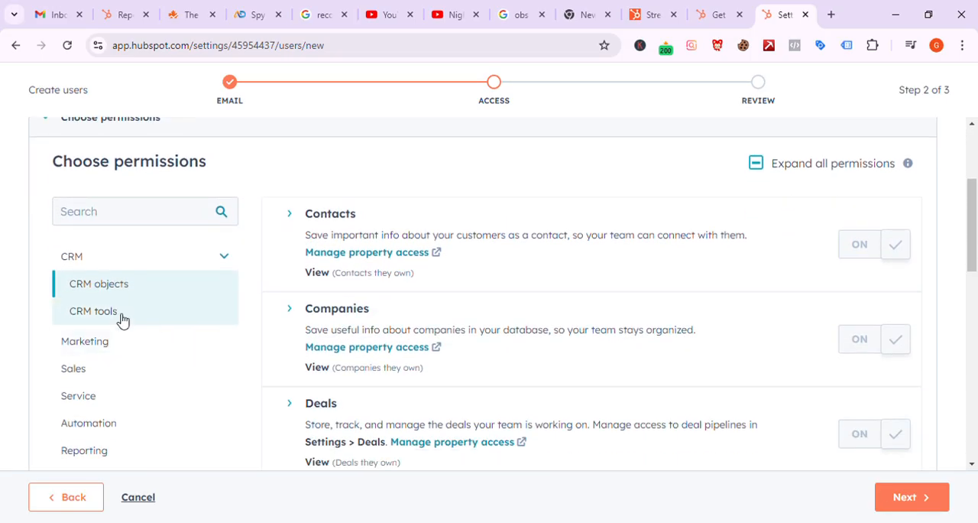
{"action": "left_click", "coordinate": [125, 320]}
{"action": "scroll", "coordinate": [554, 310], "scroll_direction": "down", "scroll_amount": 1}
{"action": "scroll", "coordinate": [554, 309], "scroll_direction": "down", "scroll_amount": 1}
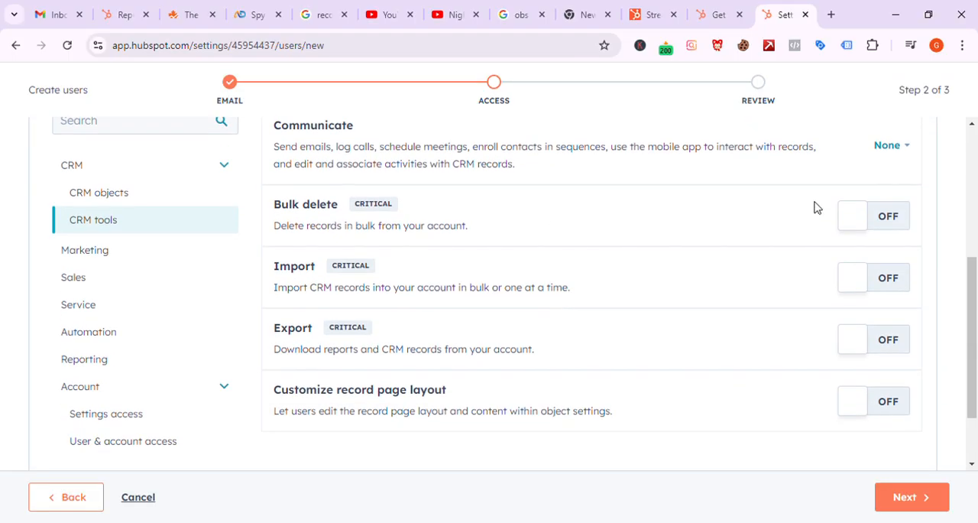
{"action": "left_click", "coordinate": [879, 222]}
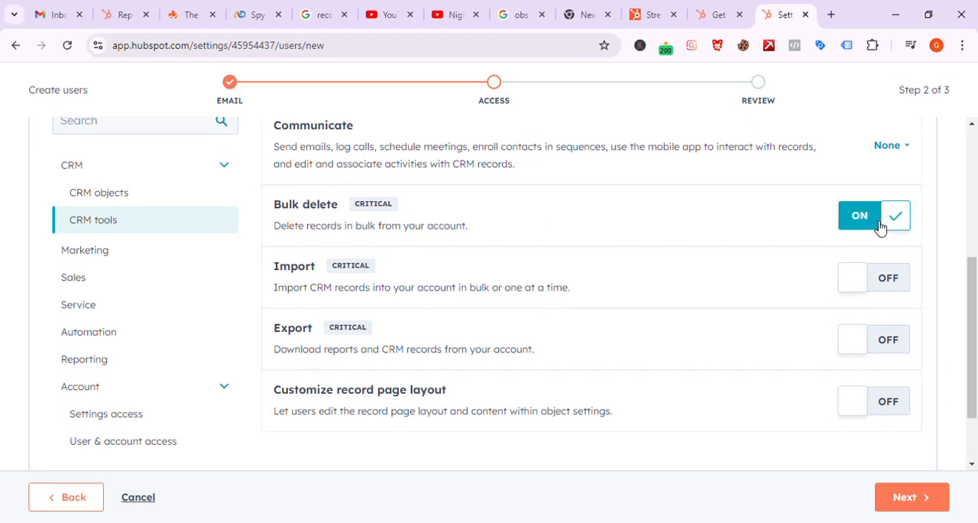
{"action": "left_click", "coordinate": [899, 284]}
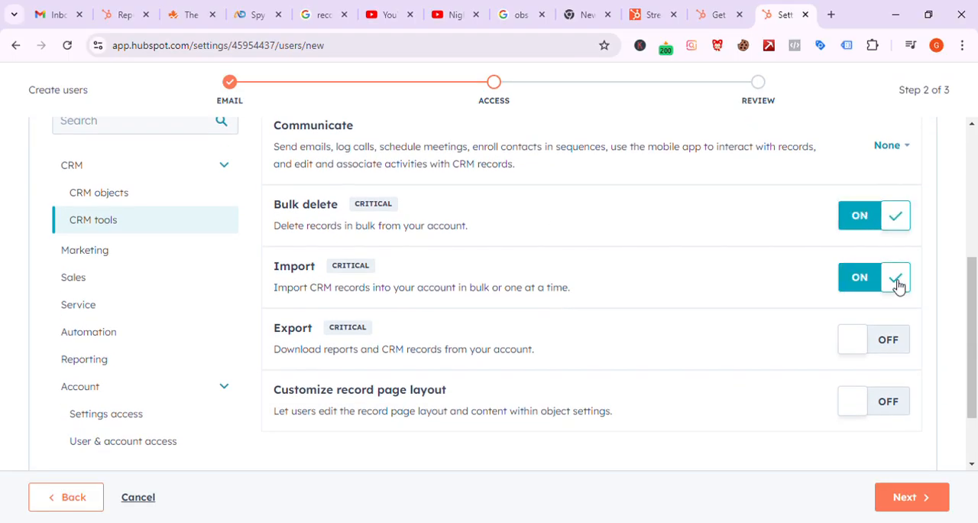
Step: Turn on the Export and Customize record page layout permissions for the new user
{"action": "left_click", "coordinate": [894, 341]}
{"action": "left_click", "coordinate": [869, 338]}
{"action": "scroll", "coordinate": [738, 311], "scroll_direction": "down", "scroll_amount": 1}
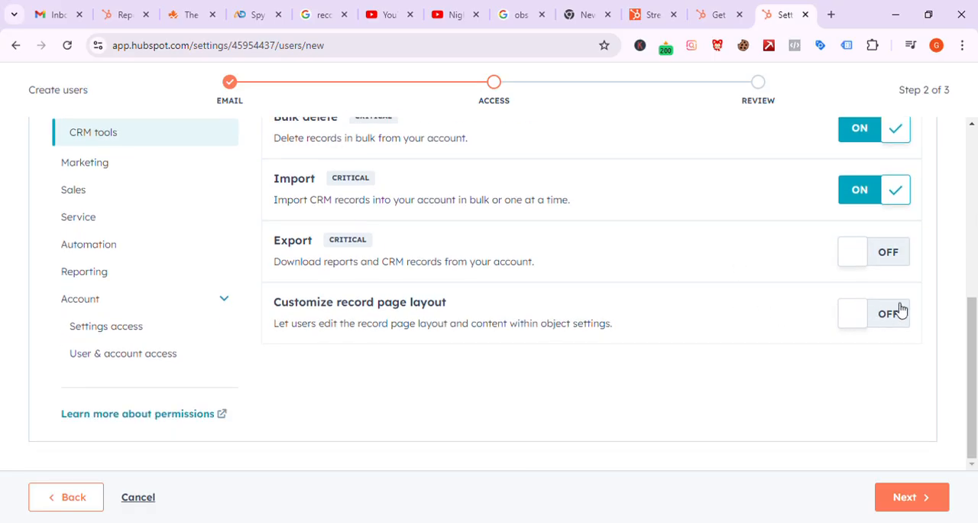
{"action": "left_click", "coordinate": [899, 269]}
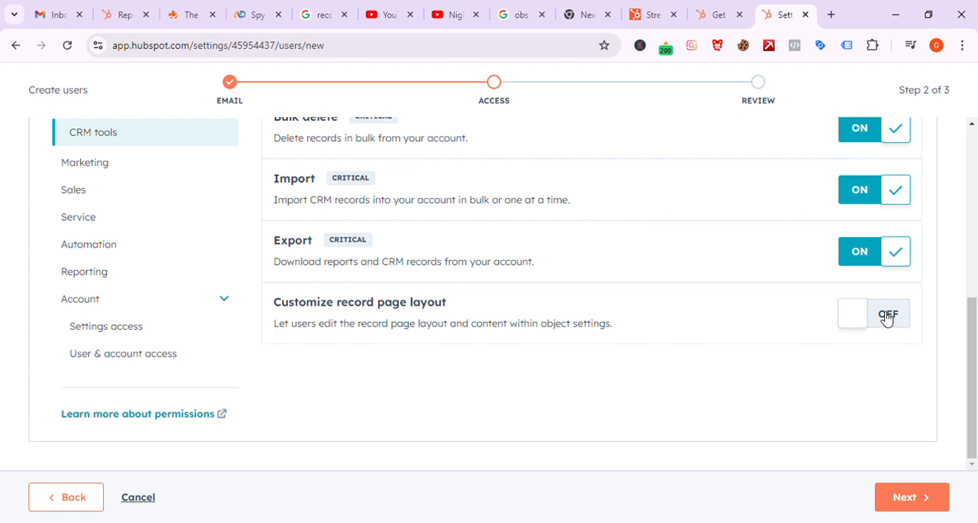
{"action": "left_click", "coordinate": [886, 318]}
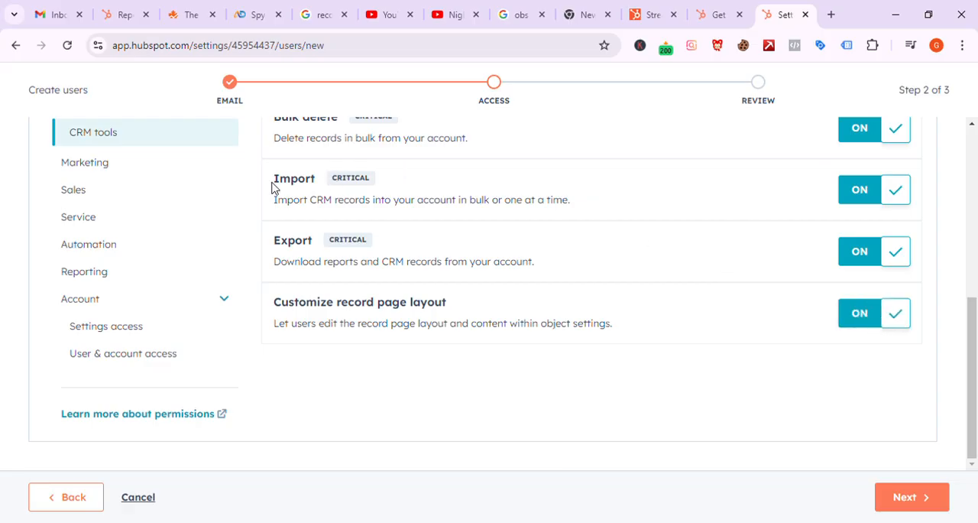
Step: Under the Marketing permissions, turn on Lists for the new user with both View and Edit access
{"action": "left_click", "coordinate": [130, 171]}
{"action": "scroll", "coordinate": [549, 225], "scroll_direction": "up", "scroll_amount": 4}
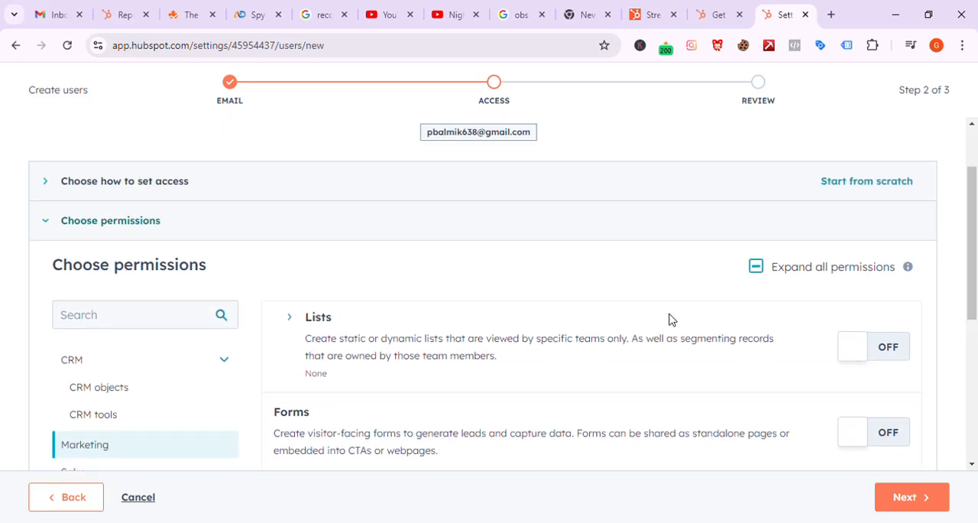
{"action": "scroll", "coordinate": [701, 362], "scroll_direction": "down", "scroll_amount": 2}
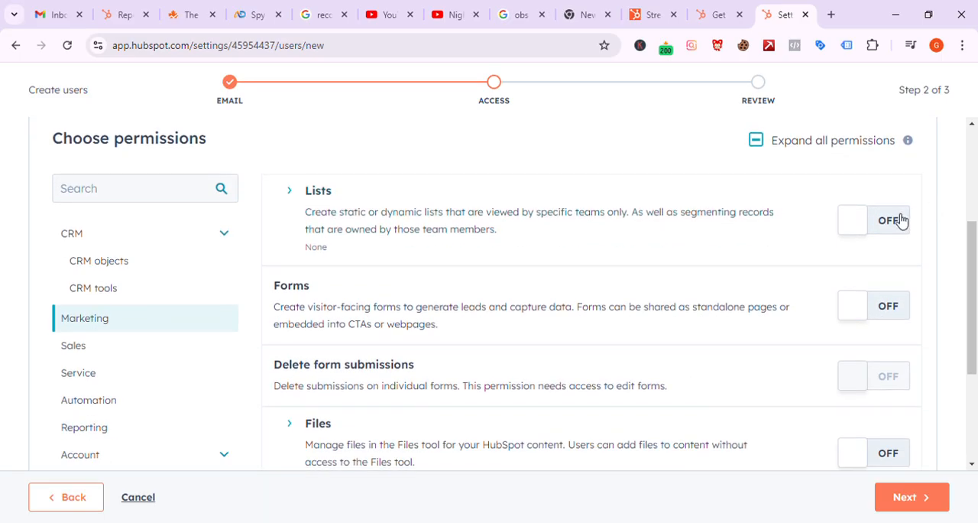
{"action": "left_click", "coordinate": [899, 219]}
{"action": "scroll", "coordinate": [917, 308], "scroll_direction": "down", "scroll_amount": 1}
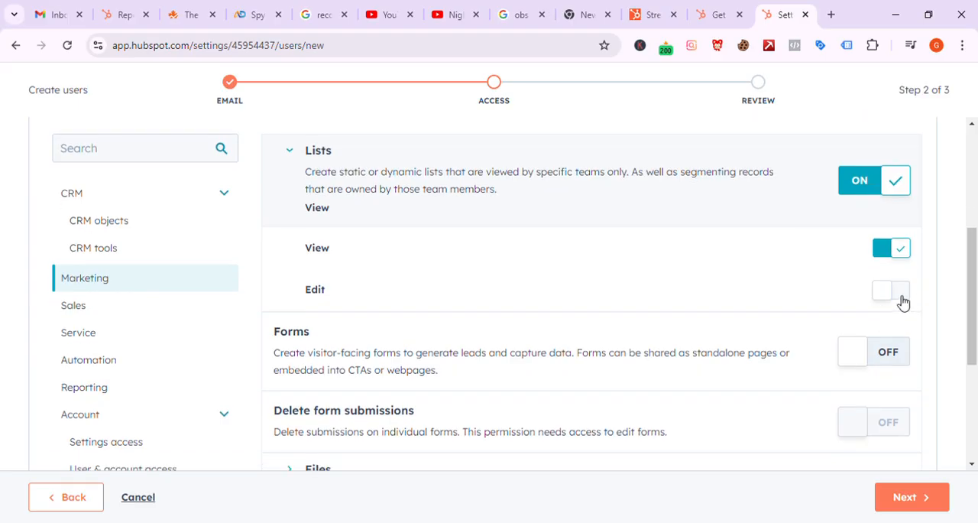
{"action": "left_click", "coordinate": [898, 293]}
Step: Turn on the Forms and Delete form submissions permissions for the new user
{"action": "left_click", "coordinate": [890, 353]}
{"action": "scroll", "coordinate": [893, 355], "scroll_direction": "down", "scroll_amount": 2}
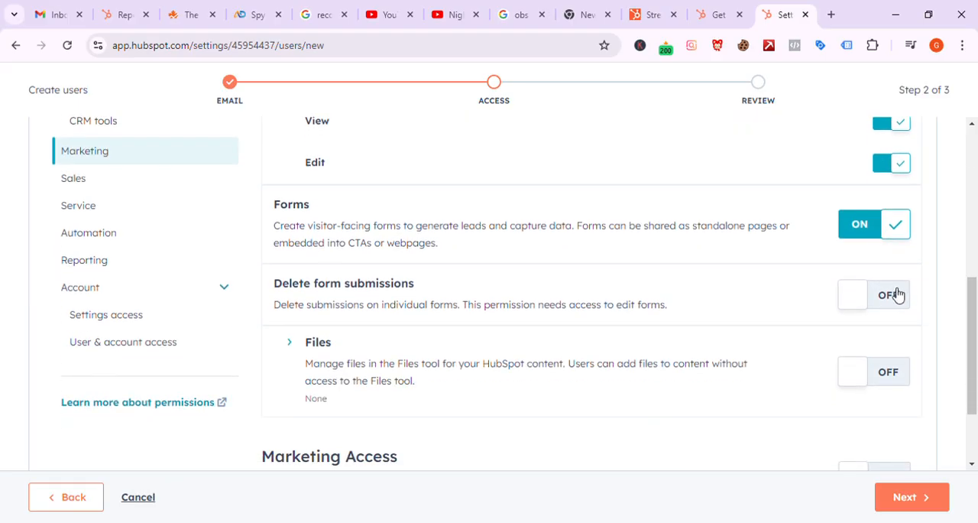
{"action": "left_click", "coordinate": [894, 294]}
Step: Turn on the Files permission for the new user with View, Edit and Delete access
{"action": "left_click", "coordinate": [887, 372]}
{"action": "scroll", "coordinate": [884, 417], "scroll_direction": "down", "scroll_amount": 3}
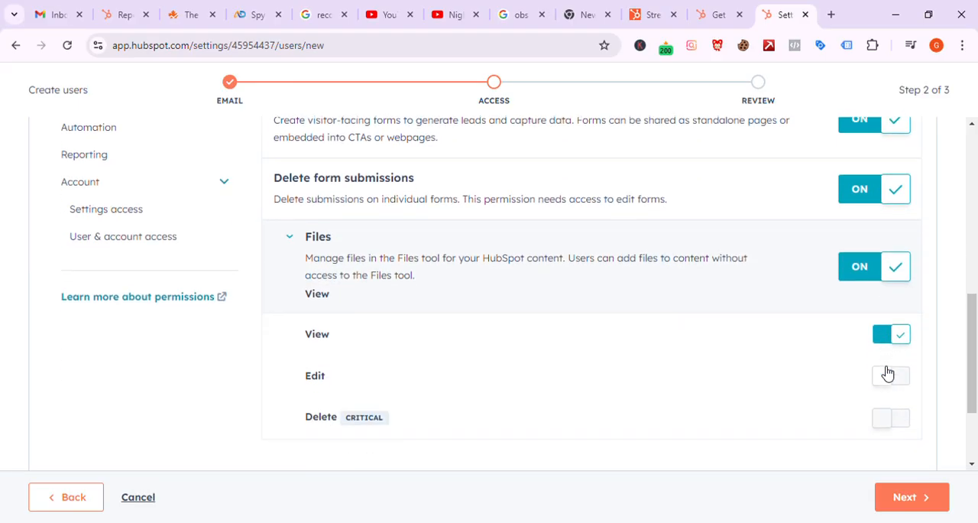
{"action": "left_click", "coordinate": [905, 351]}
{"action": "left_click", "coordinate": [906, 393]}
Step: Turn on Marketing Access for the new user and look through the marketing tool permissions it adds
{"action": "scroll", "coordinate": [909, 404], "scroll_direction": "down", "scroll_amount": 2}
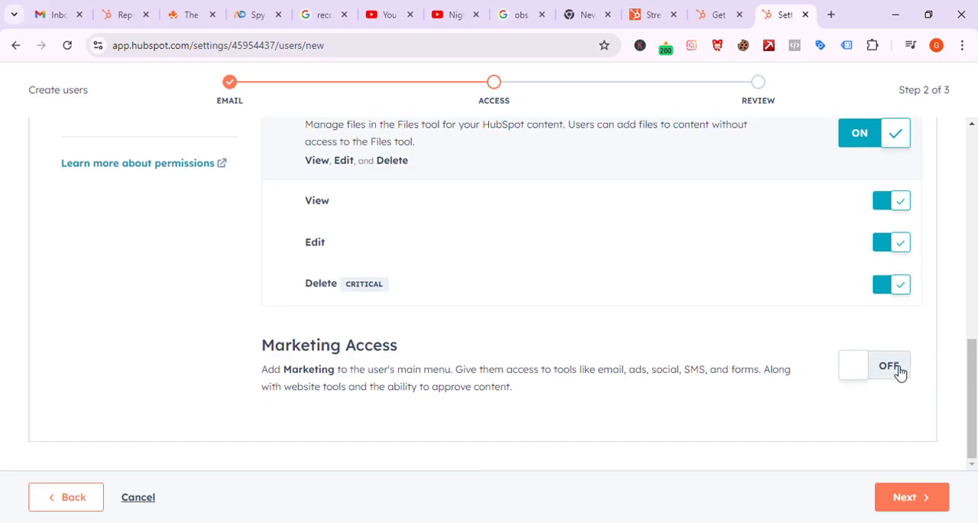
{"action": "left_click", "coordinate": [896, 368]}
{"action": "scroll", "coordinate": [648, 365], "scroll_direction": "down", "scroll_amount": 3}
{"action": "scroll", "coordinate": [648, 364], "scroll_direction": "down", "scroll_amount": 10}
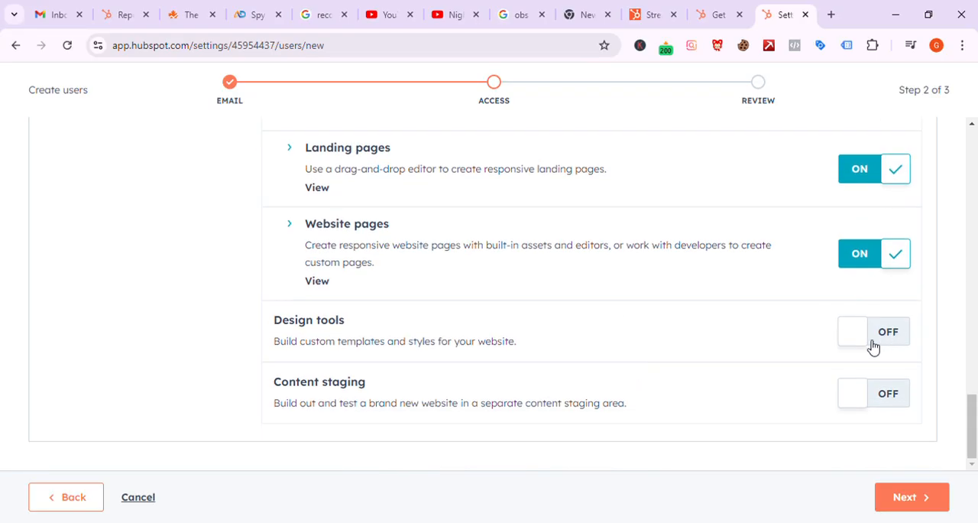
{"action": "scroll", "coordinate": [706, 390], "scroll_direction": "up", "scroll_amount": 1}
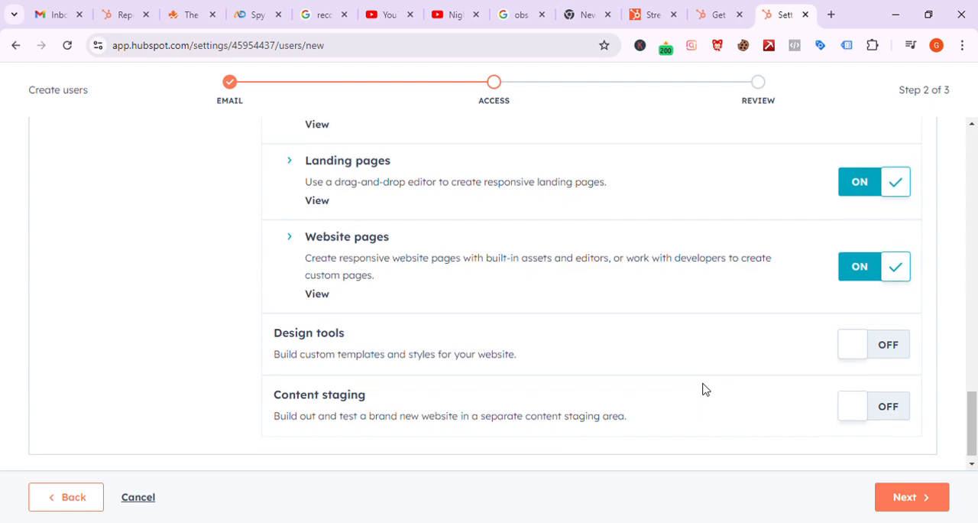
{"action": "scroll", "coordinate": [706, 390], "scroll_direction": "up", "scroll_amount": 15}
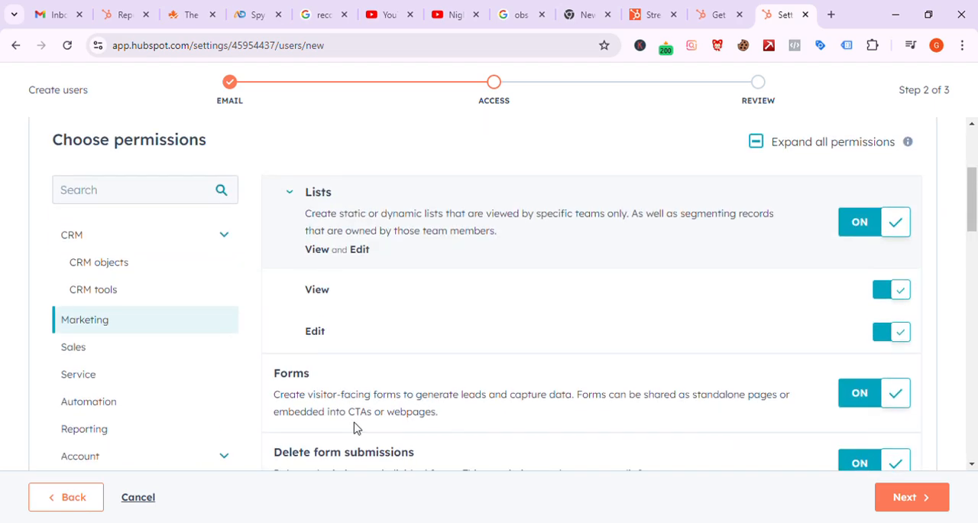
Step: Under the Sales permissions, turn on Create custom line items for the new user
{"action": "left_click", "coordinate": [96, 348]}
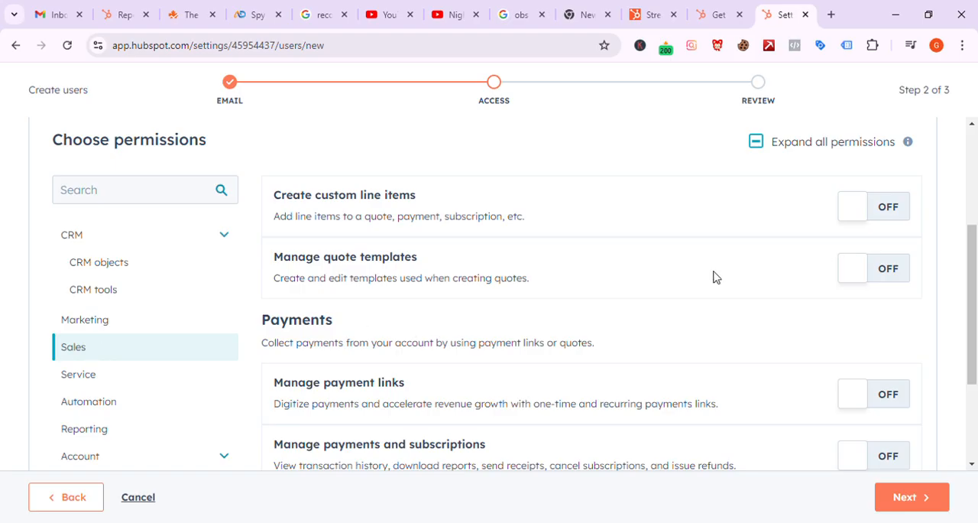
{"action": "scroll", "coordinate": [714, 276], "scroll_direction": "down", "scroll_amount": 2}
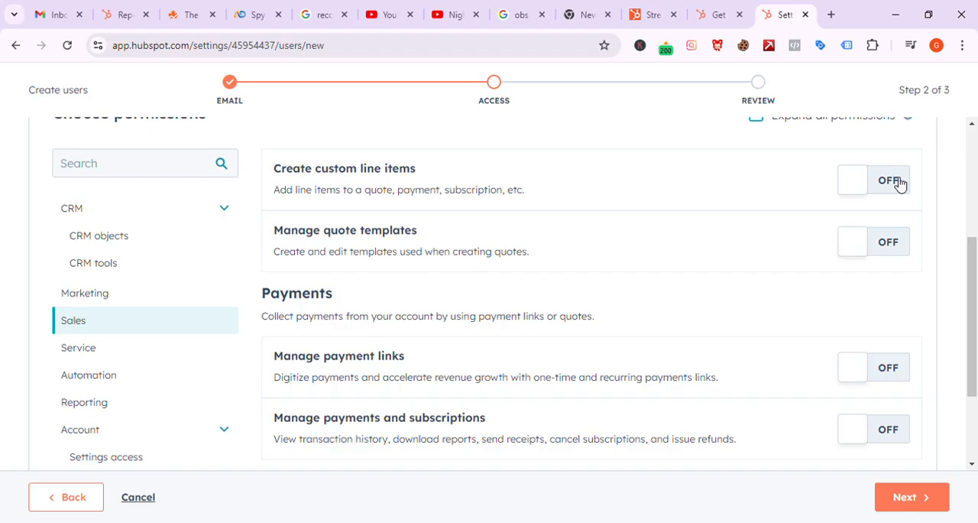
{"action": "left_click", "coordinate": [901, 183]}
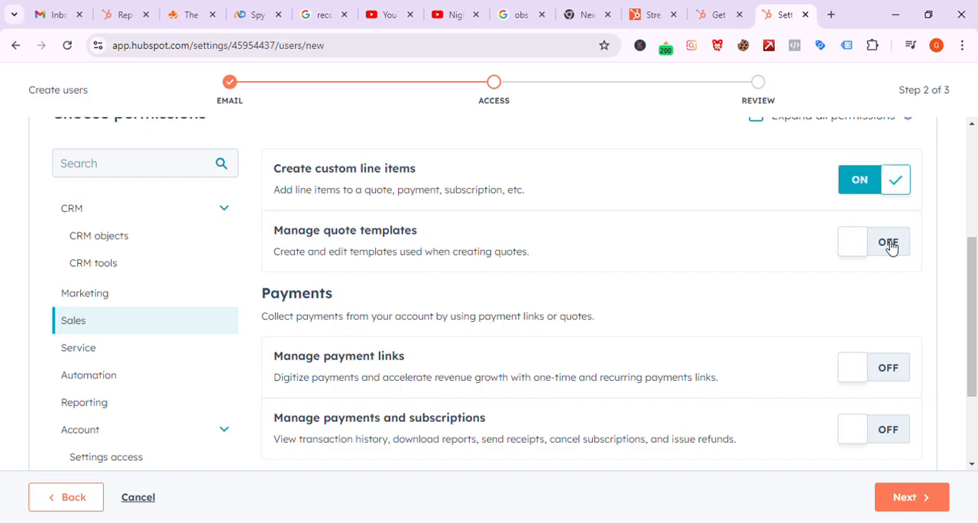
{"action": "scroll", "coordinate": [892, 246], "scroll_direction": "down", "scroll_amount": 3}
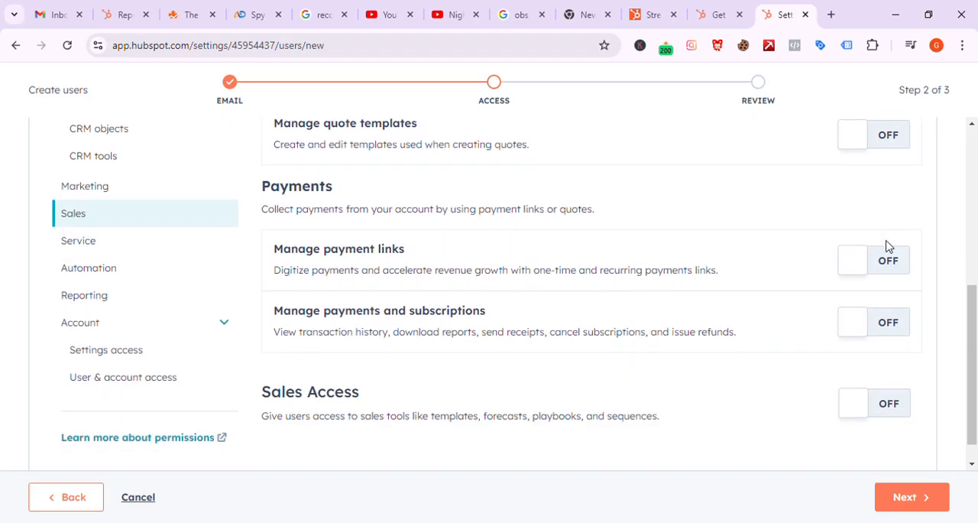
Step: Turn on Sales Access and the Meeting scheduling pages permission for the new user
{"action": "scroll", "coordinate": [889, 246], "scroll_direction": "down", "scroll_amount": 1}
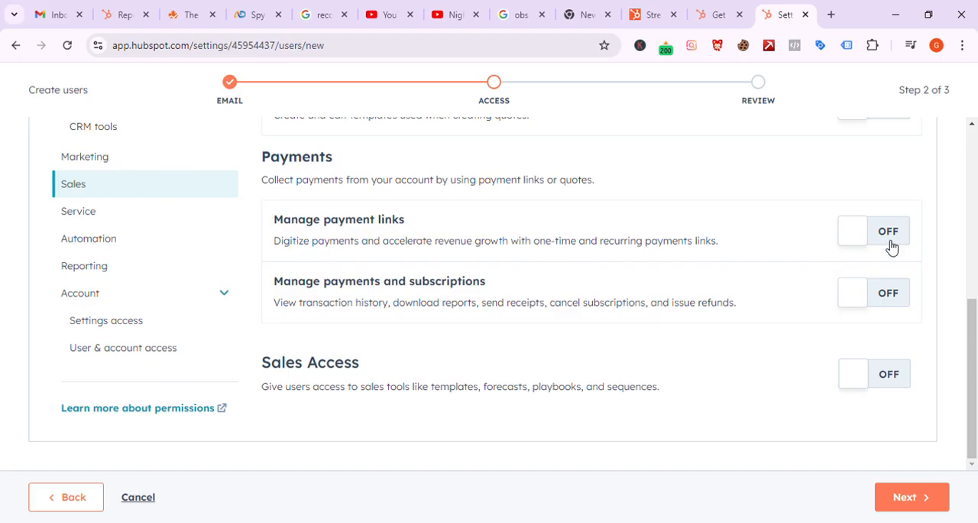
{"action": "left_click", "coordinate": [907, 376]}
{"action": "scroll", "coordinate": [772, 361], "scroll_direction": "down", "scroll_amount": 3}
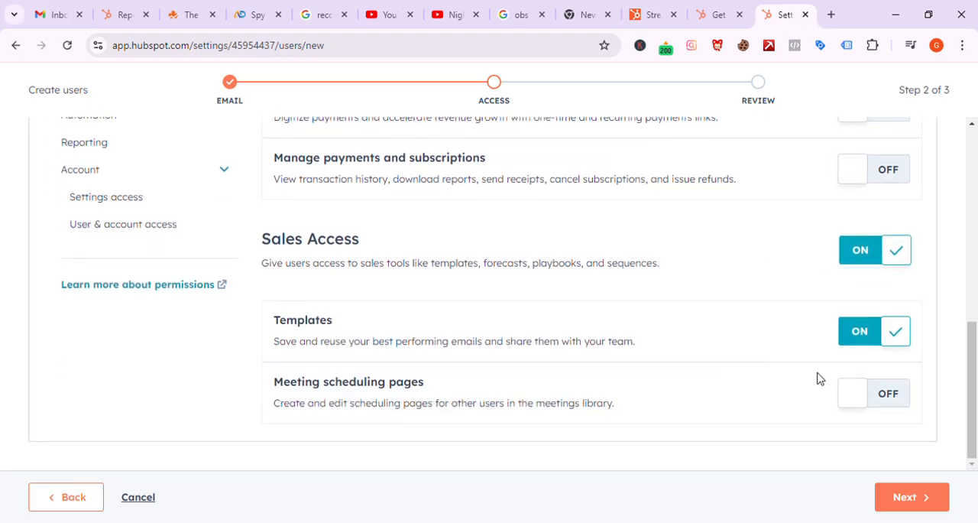
{"action": "left_click", "coordinate": [881, 392]}
{"action": "scroll", "coordinate": [596, 305], "scroll_direction": "up", "scroll_amount": 2}
{"action": "scroll", "coordinate": [459, 307], "scroll_direction": "up", "scroll_amount": 1}
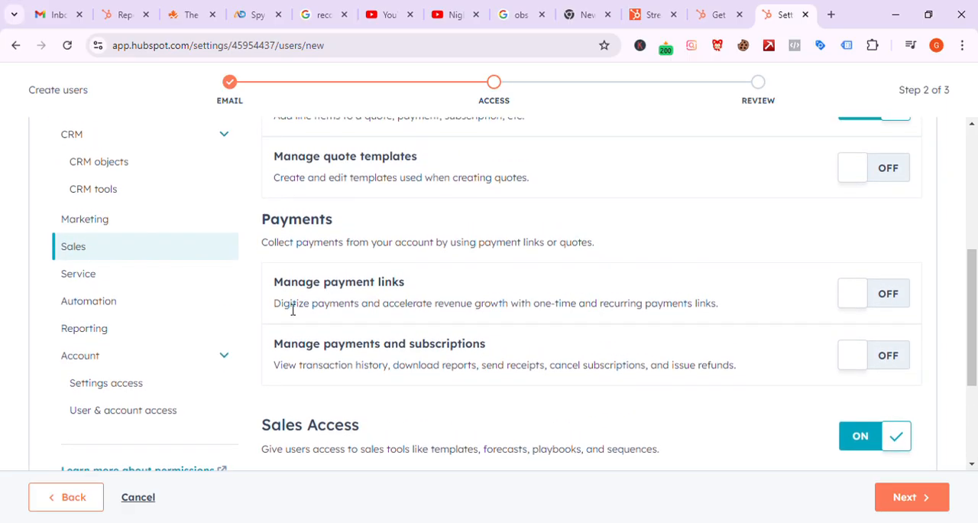
Step: Look at the Service Access option in the new user's Service permissions
{"action": "left_click", "coordinate": [99, 282]}
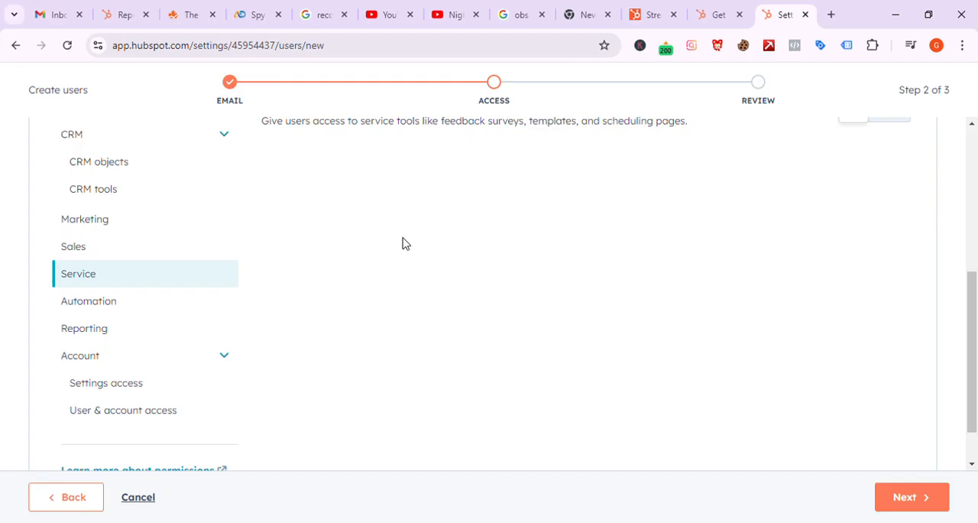
{"action": "scroll", "coordinate": [676, 291], "scroll_direction": "up", "scroll_amount": 3}
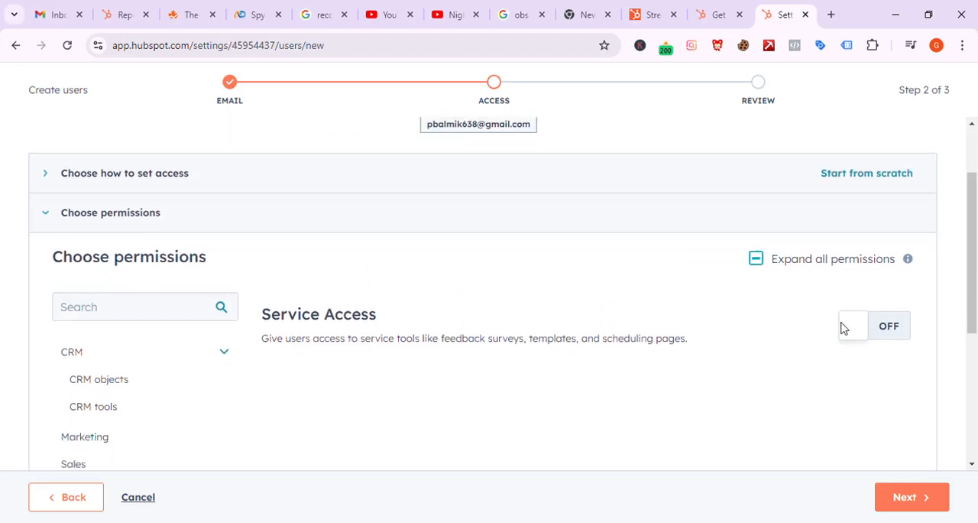
{"action": "scroll", "coordinate": [615, 352], "scroll_direction": "down", "scroll_amount": 4}
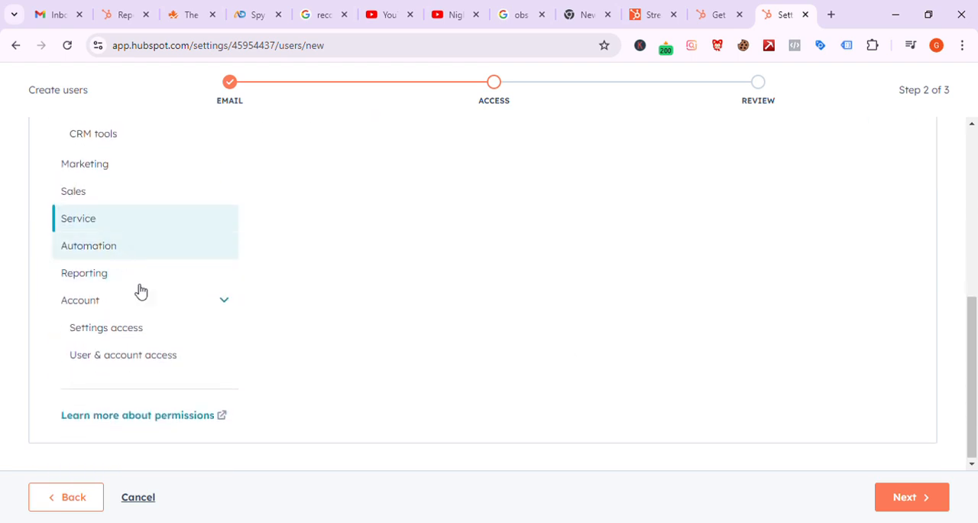
Step: Under the account's Settings access permissions, turn on Permanently delete contacts for the new user
{"action": "left_click", "coordinate": [167, 327]}
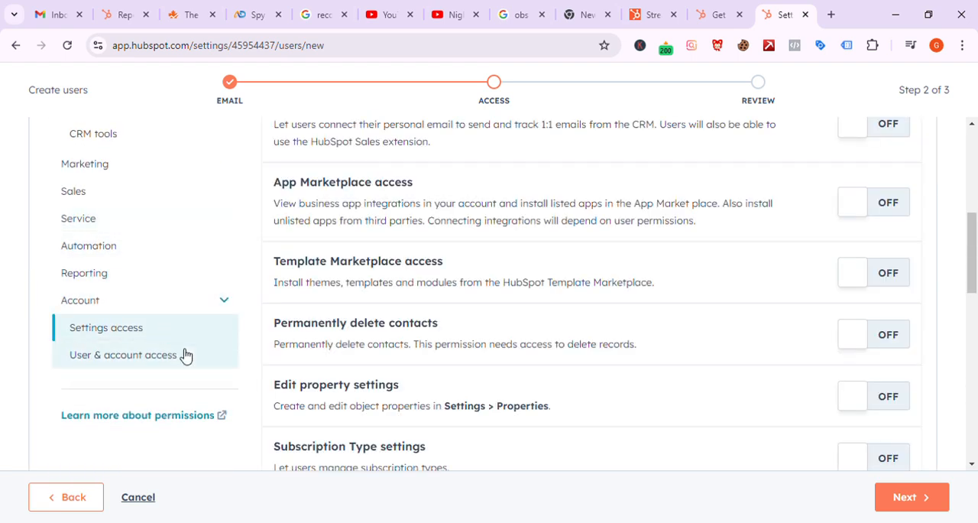
{"action": "scroll", "coordinate": [480, 289], "scroll_direction": "up", "scroll_amount": 2}
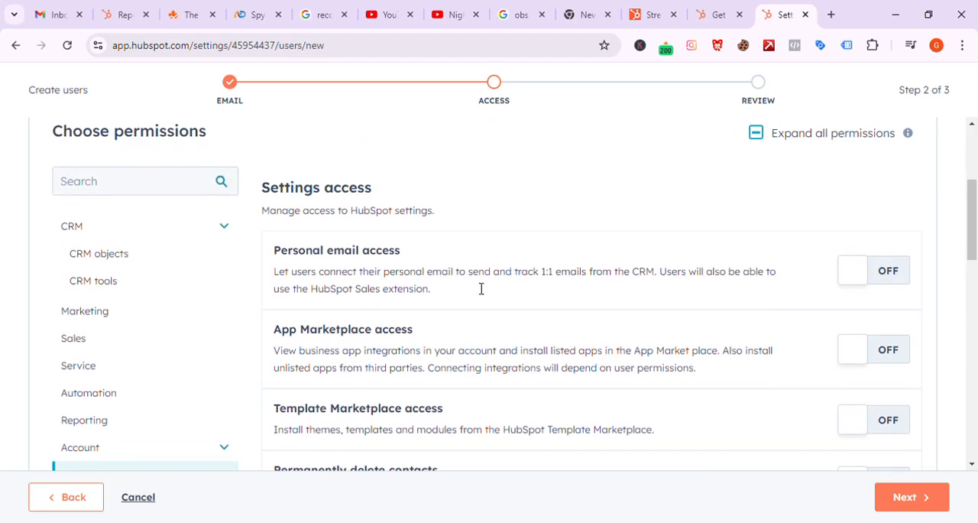
{"action": "scroll", "coordinate": [478, 291], "scroll_direction": "down", "scroll_amount": 1}
{"action": "scroll", "coordinate": [474, 292], "scroll_direction": "down", "scroll_amount": 1}
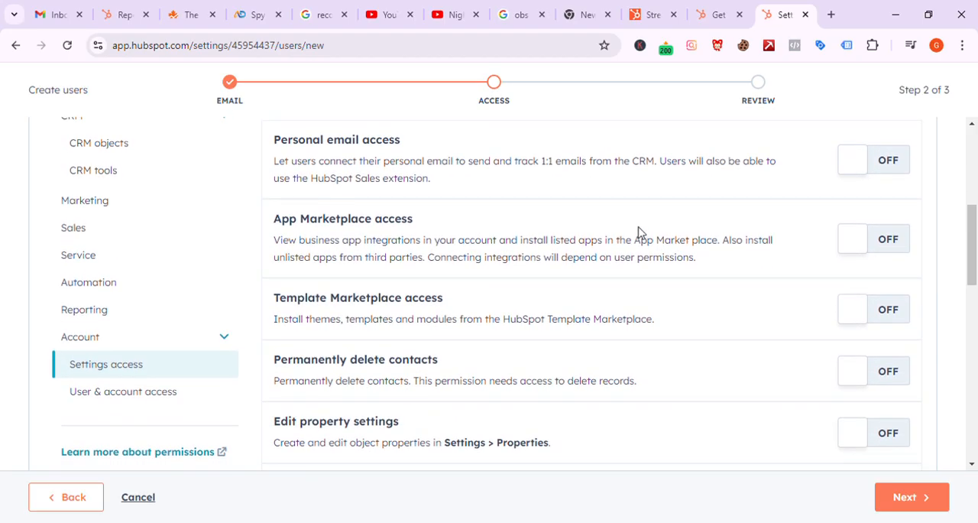
{"action": "scroll", "coordinate": [640, 231], "scroll_direction": "down", "scroll_amount": 5}
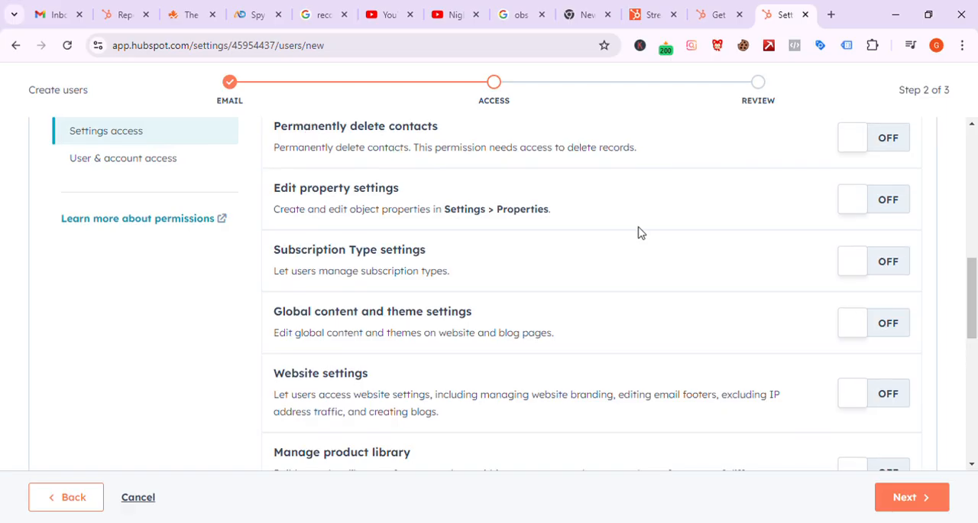
{"action": "left_click", "coordinate": [897, 149]}
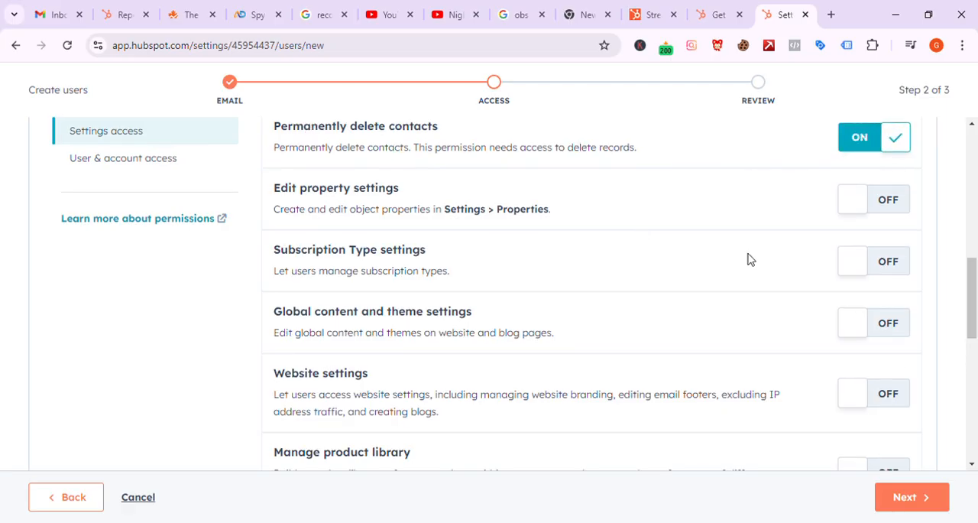
Step: Examine the remaining Settings access permissions and the Account Access option under User & account access
{"action": "scroll", "coordinate": [633, 275], "scroll_direction": "down", "scroll_amount": 4}
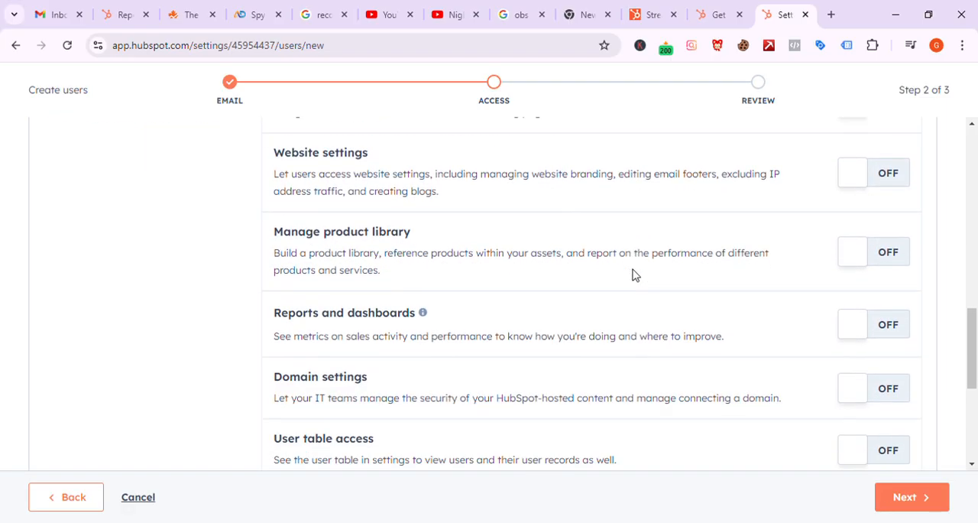
{"action": "scroll", "coordinate": [633, 276], "scroll_direction": "down", "scroll_amount": 3}
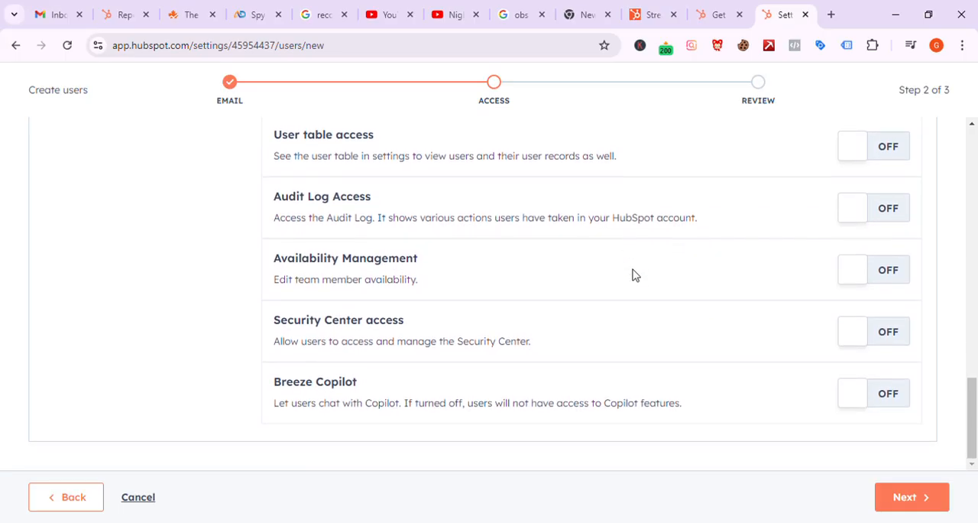
{"action": "scroll", "coordinate": [633, 275], "scroll_direction": "up", "scroll_amount": 6}
{"action": "scroll", "coordinate": [185, 234], "scroll_direction": "up", "scroll_amount": 2}
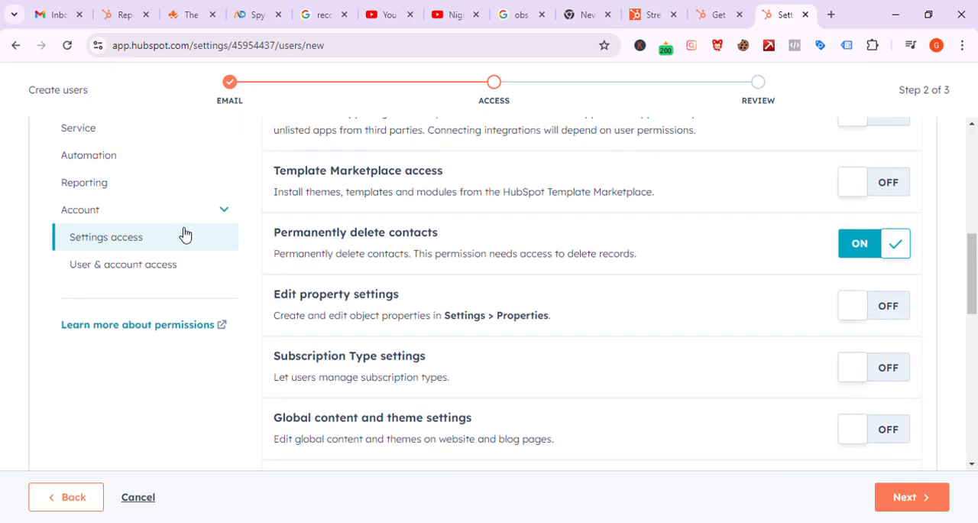
{"action": "left_click", "coordinate": [173, 269]}
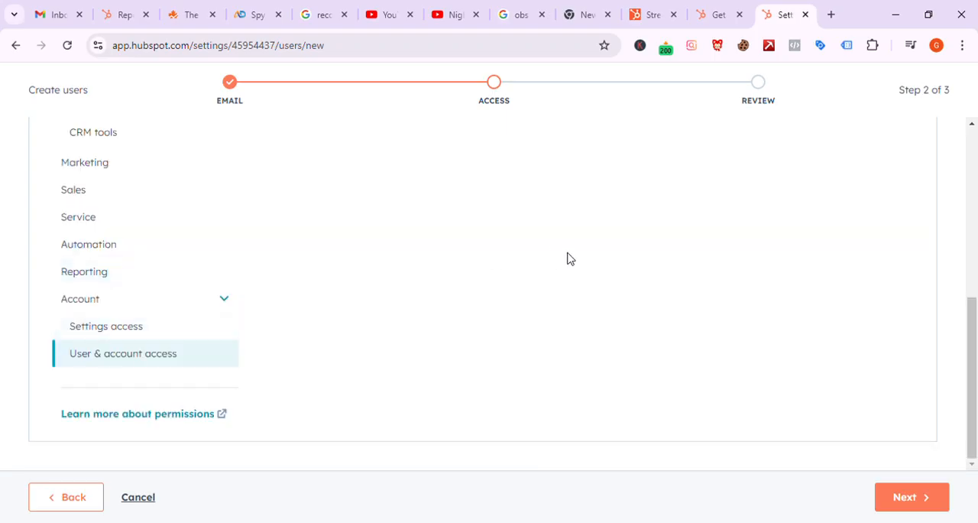
{"action": "scroll", "coordinate": [571, 260], "scroll_direction": "up", "scroll_amount": 2}
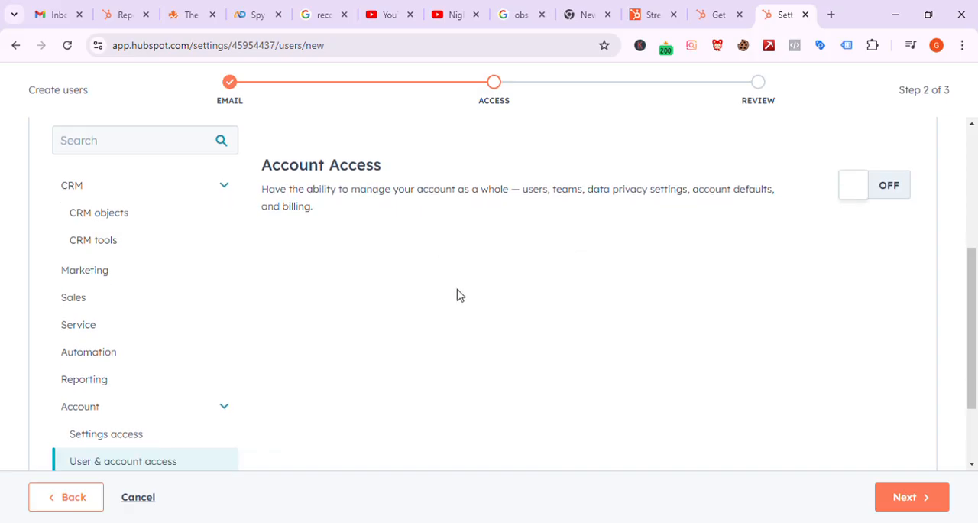
{"action": "scroll", "coordinate": [535, 321], "scroll_direction": "down", "scroll_amount": 2}
Step: Proceed to the access review, check the chosen permissions and create the user
{"action": "left_click", "coordinate": [910, 498]}
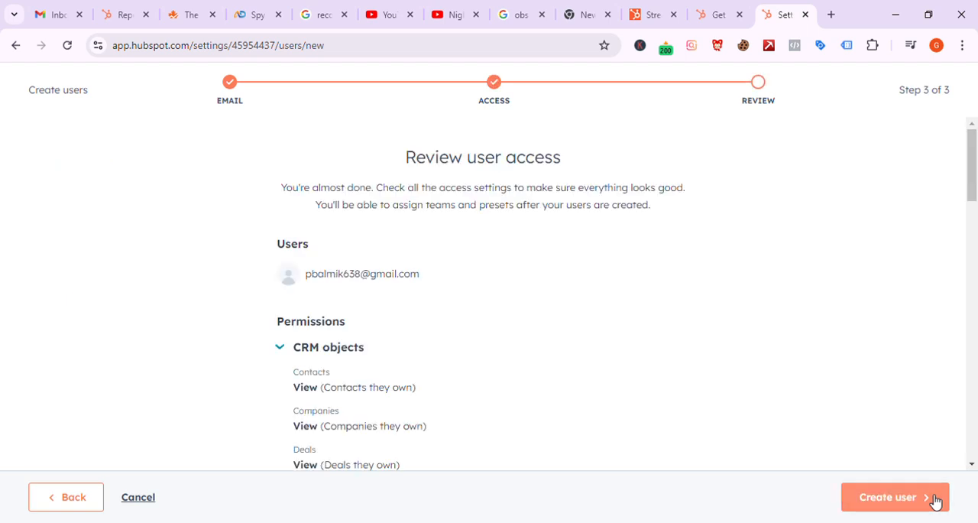
{"action": "scroll", "coordinate": [639, 356], "scroll_direction": "down", "scroll_amount": 12}
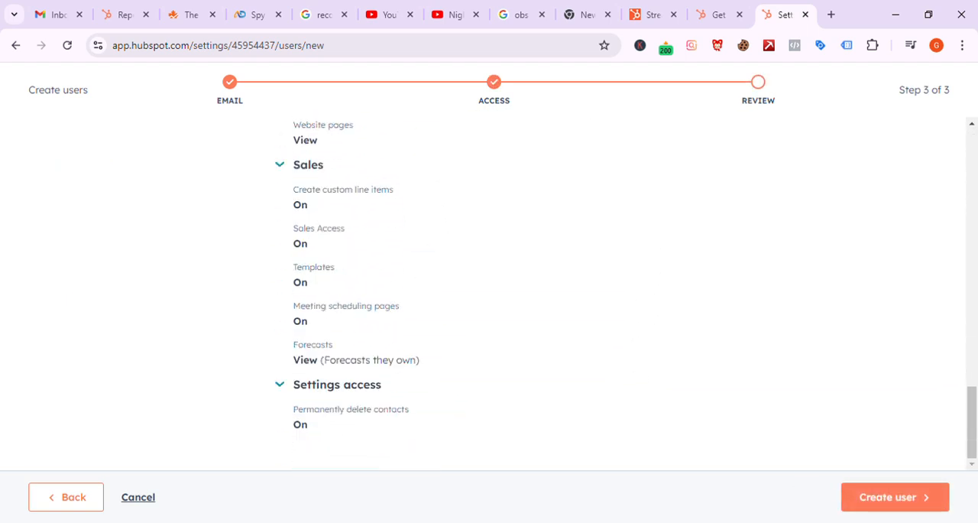
{"action": "left_click", "coordinate": [903, 496]}
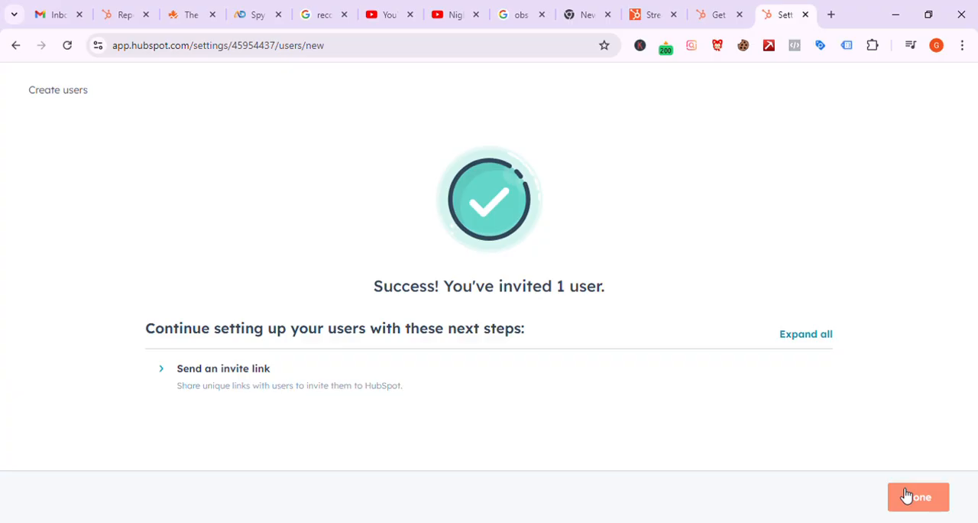
Step: Expand the Send an invite link section and copy the new user's unique invite link
{"action": "left_click", "coordinate": [170, 375]}
{"action": "scroll", "coordinate": [415, 376], "scroll_direction": "down", "scroll_amount": 2}
{"action": "left_click", "coordinate": [511, 392]}
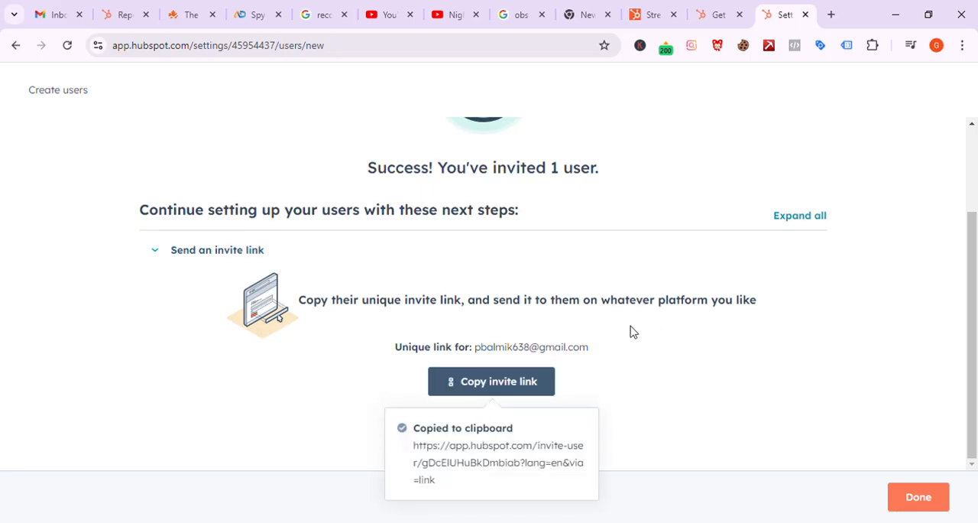
{"action": "scroll", "coordinate": [631, 333], "scroll_direction": "up", "scroll_amount": 3}
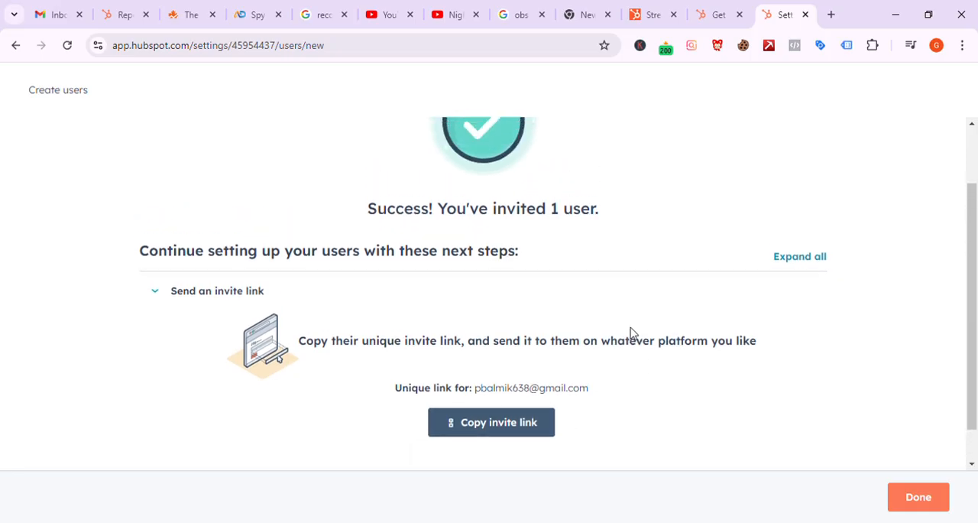
{"action": "scroll", "coordinate": [955, 393], "scroll_direction": "down", "scroll_amount": 2}
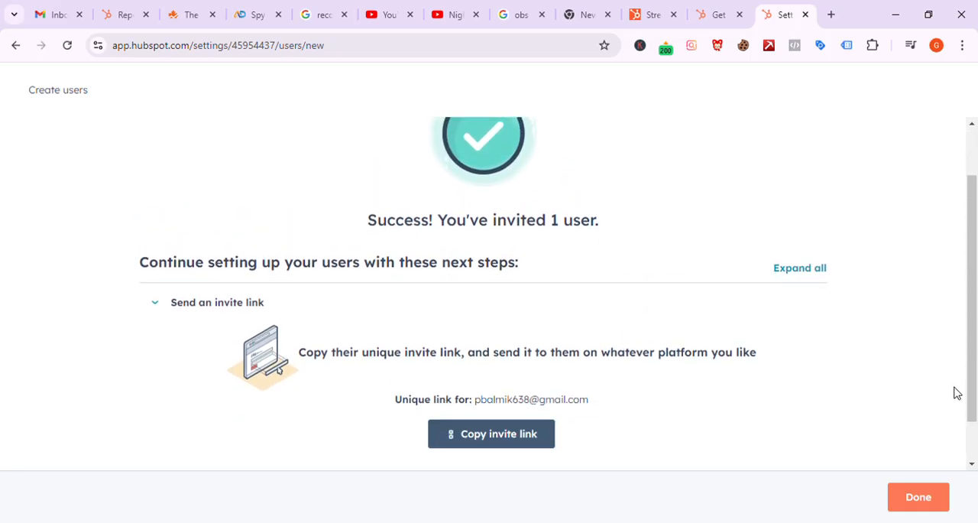
Step: Finish the user creation, review the users list and open the CRM's Contacts list
{"action": "left_click", "coordinate": [920, 498]}
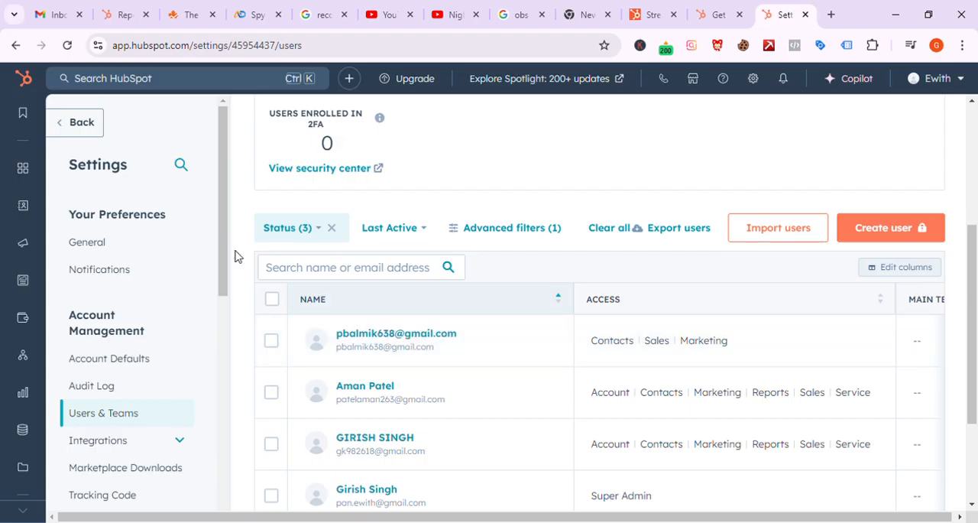
{"action": "left_click_drag", "start_coordinate": [219, 252], "coordinate": [215, 154]}
{"action": "scroll", "coordinate": [631, 192], "scroll_direction": "up", "scroll_amount": 2}
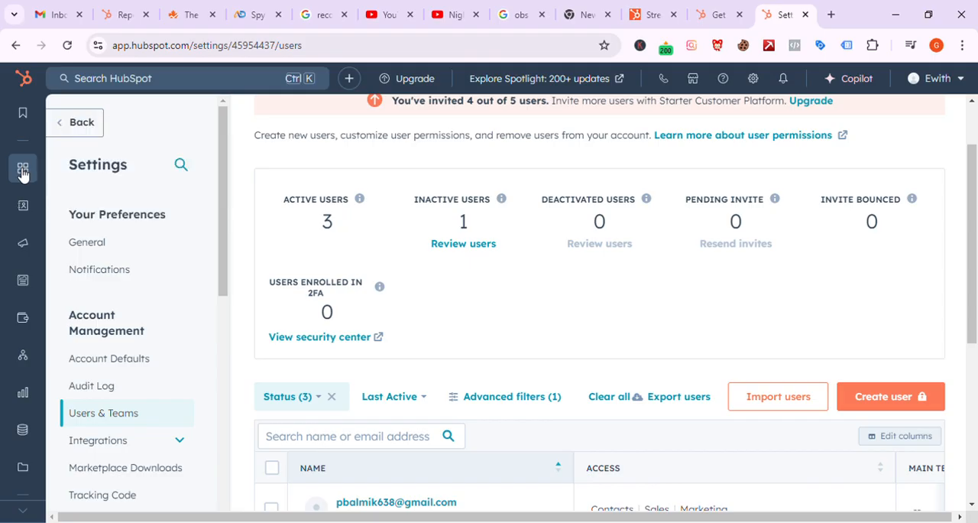
{"action": "mouse_move", "coordinate": [23, 222]}
{"action": "left_click", "coordinate": [100, 203]}
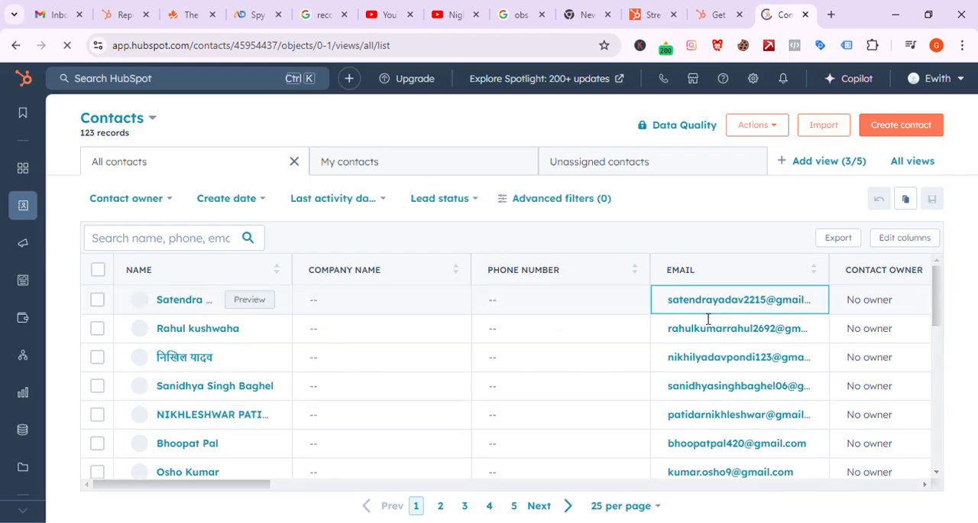
Step: Show 100 contacts per page and select all contacts on the first page
{"action": "left_click", "coordinate": [98, 269]}
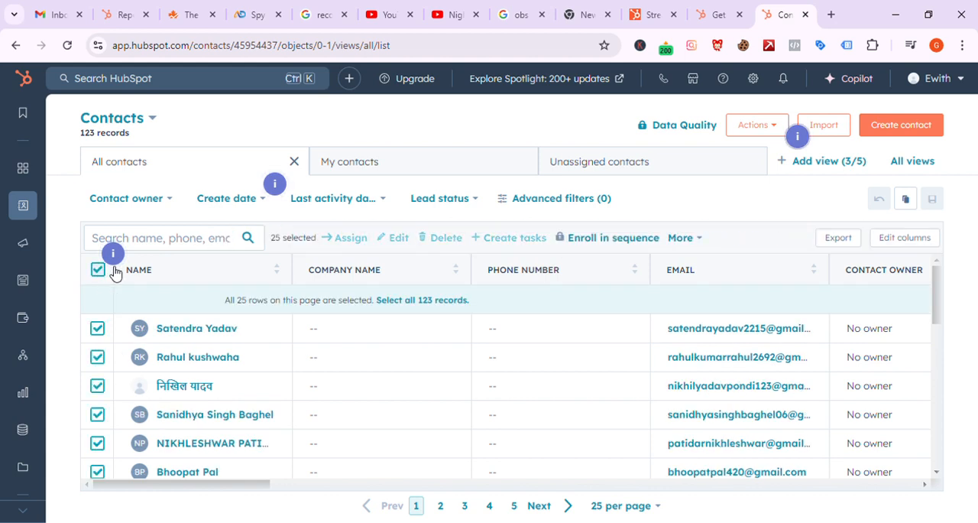
{"action": "left_click", "coordinate": [641, 506]}
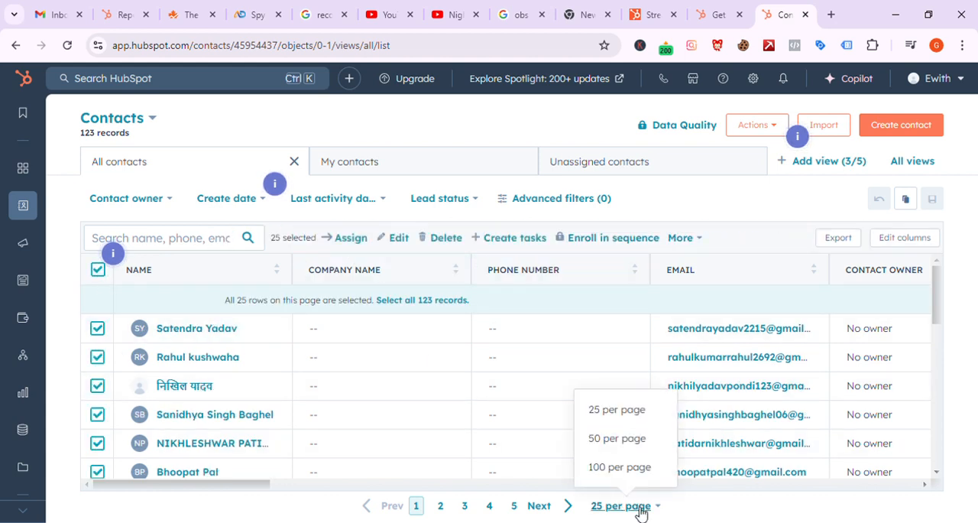
{"action": "left_click", "coordinate": [620, 467]}
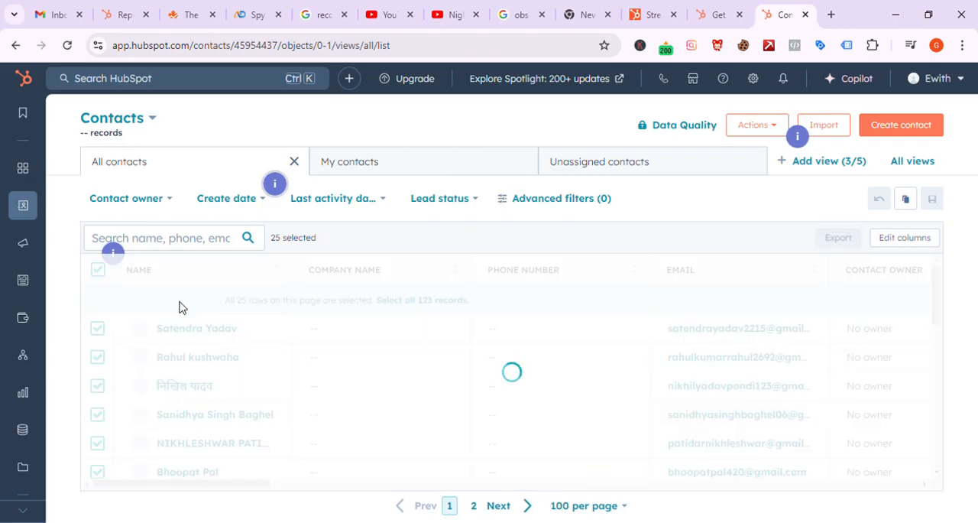
{"action": "left_click", "coordinate": [98, 271]}
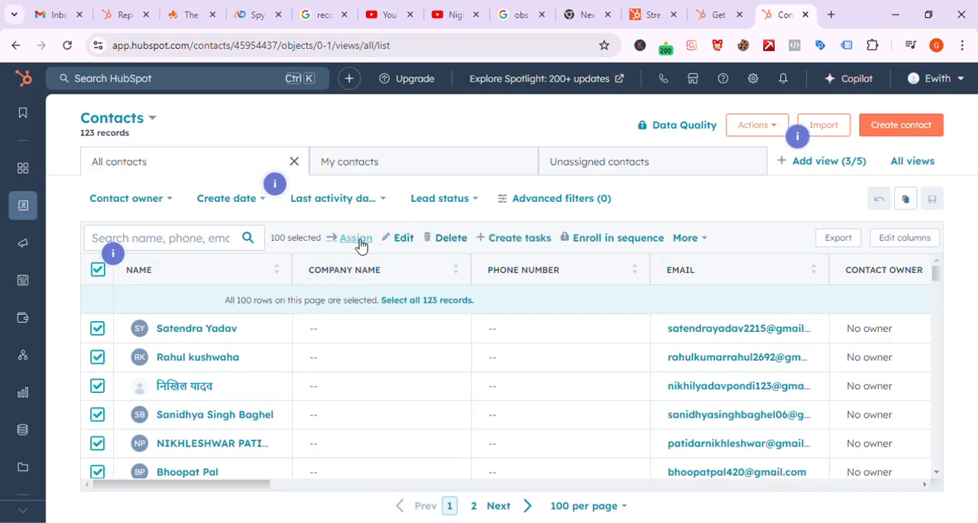
Step: Bulk assign the 100 selected contacts to the newly invited user as contact owner
{"action": "left_click", "coordinate": [354, 240]}
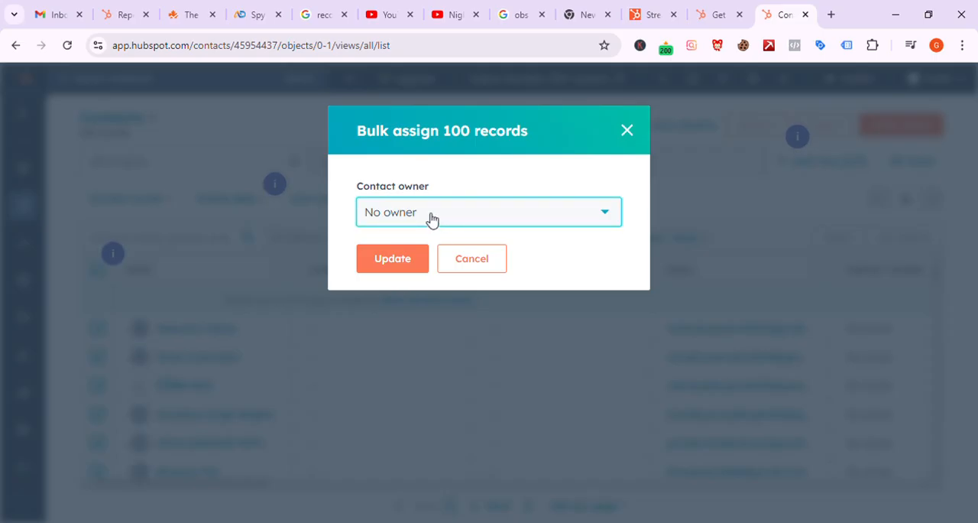
{"action": "left_click", "coordinate": [432, 220]}
{"action": "left_click", "coordinate": [433, 298]}
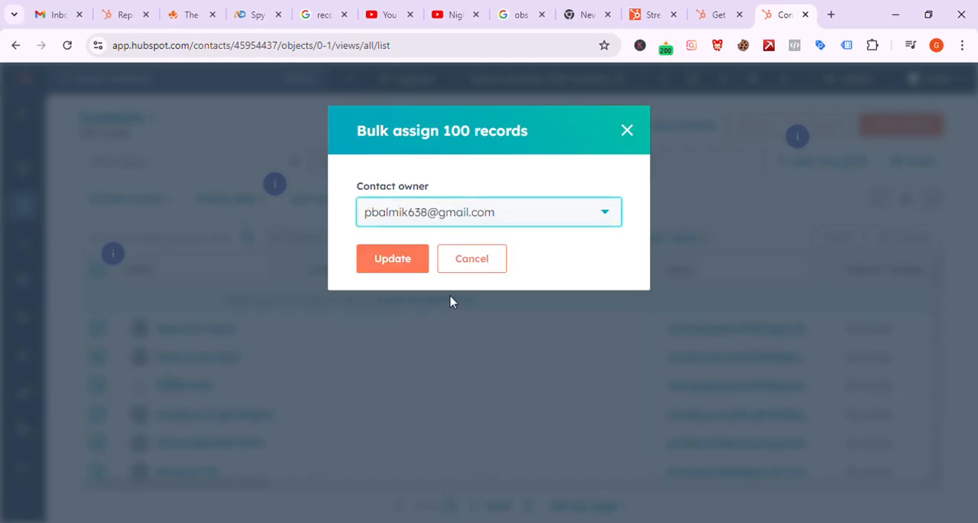
{"action": "left_click", "coordinate": [395, 260]}
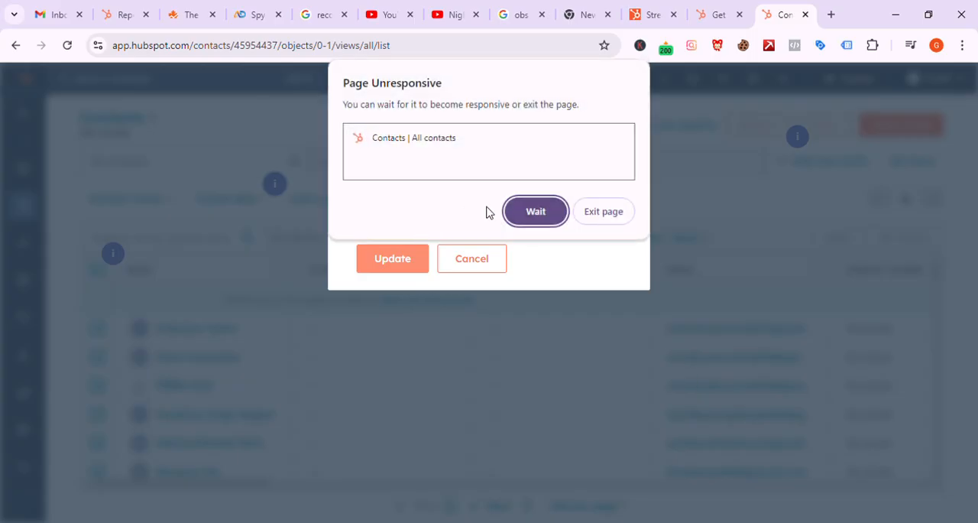
{"action": "left_click", "coordinate": [526, 212]}
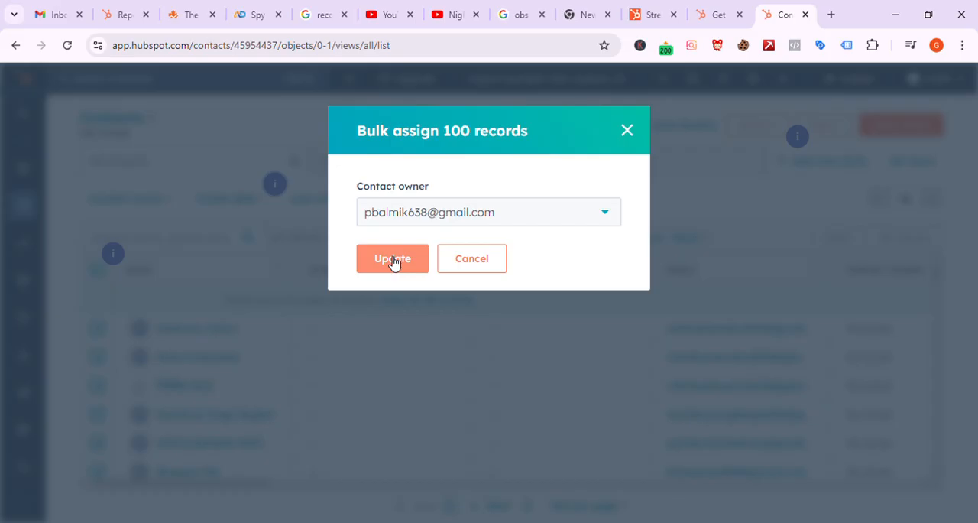
{"action": "left_click", "coordinate": [712, 8]}
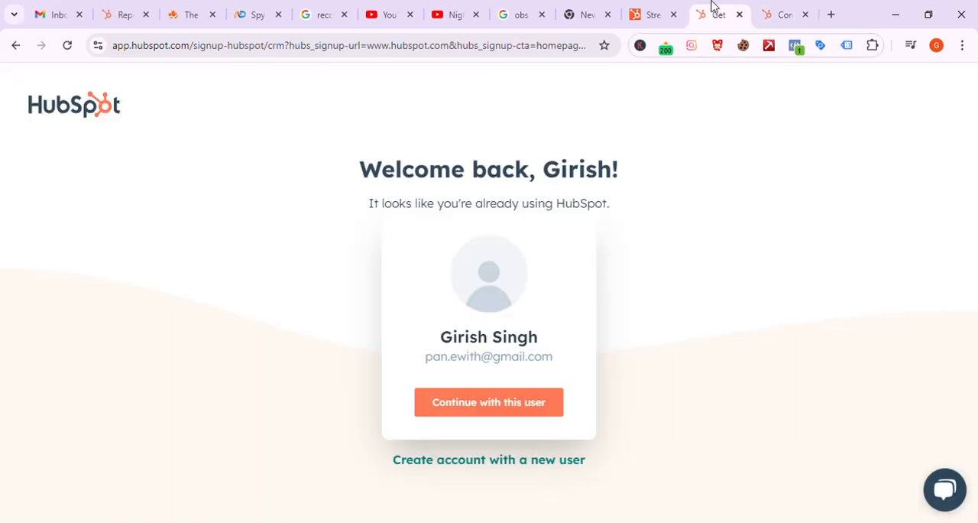
{"action": "left_click", "coordinate": [795, 7]}
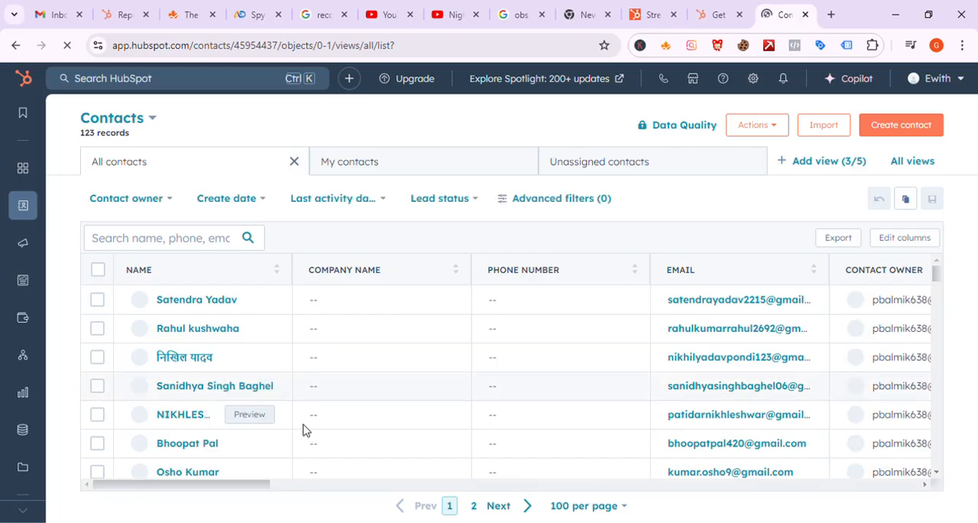
Step: Examine the Contact owner column on both pages of the All contacts list
{"action": "scroll", "coordinate": [303, 430], "scroll_direction": "down", "scroll_amount": 3}
{"action": "scroll", "coordinate": [310, 430], "scroll_direction": "up", "scroll_amount": 3}
{"action": "scroll", "coordinate": [422, 409], "scroll_direction": "right", "scroll_amount": 2}
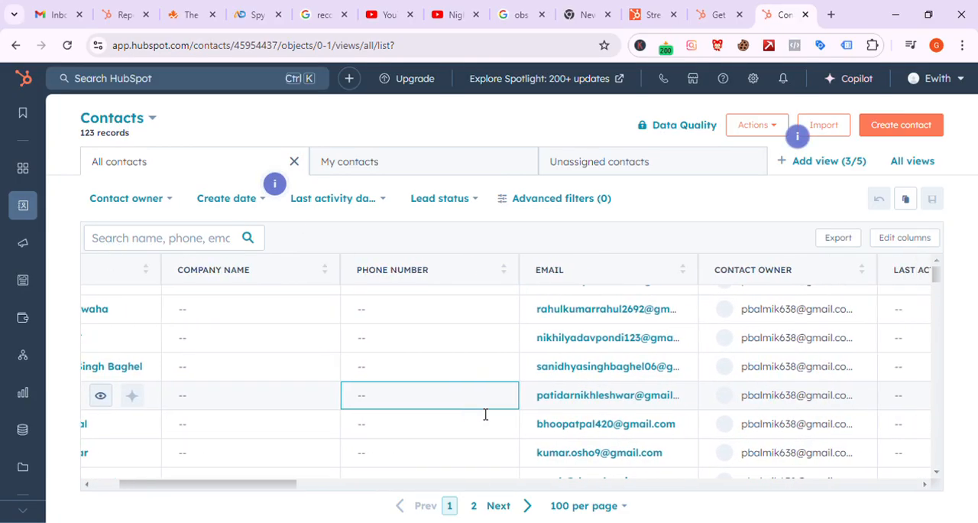
{"action": "scroll", "coordinate": [486, 414], "scroll_direction": "right", "scroll_amount": 3}
{"action": "scroll", "coordinate": [595, 416], "scroll_direction": "down", "scroll_amount": 3}
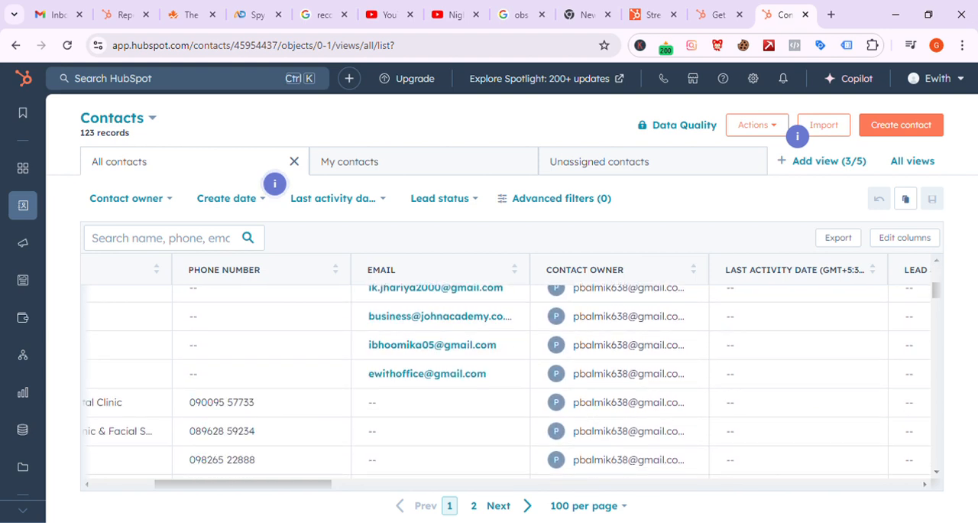
{"action": "left_click", "coordinate": [480, 509]}
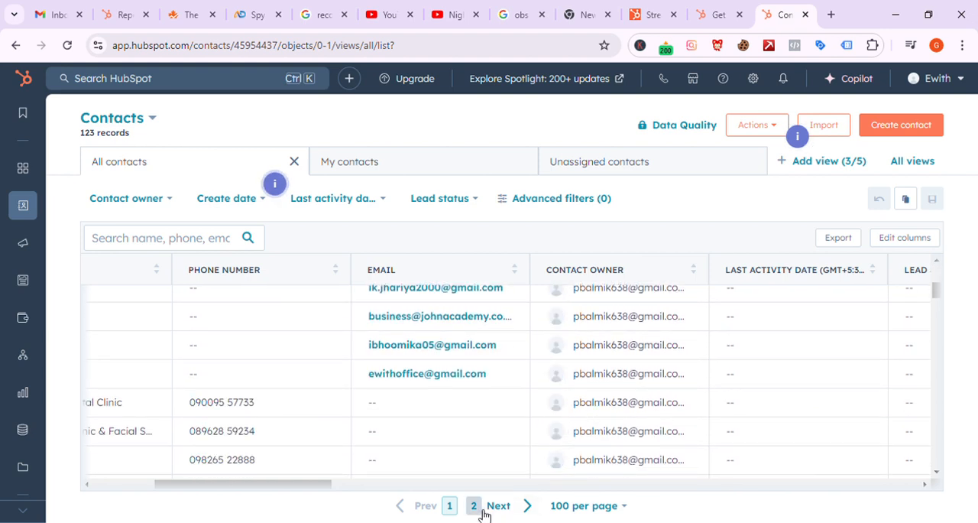
{"action": "left_click", "coordinate": [482, 512]}
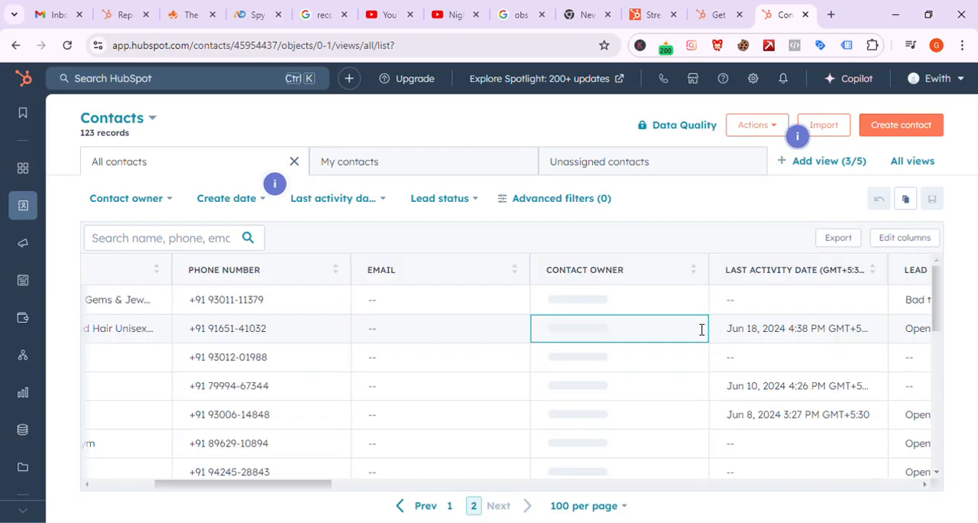
{"action": "scroll", "coordinate": [619, 348], "scroll_direction": "down", "scroll_amount": 6}
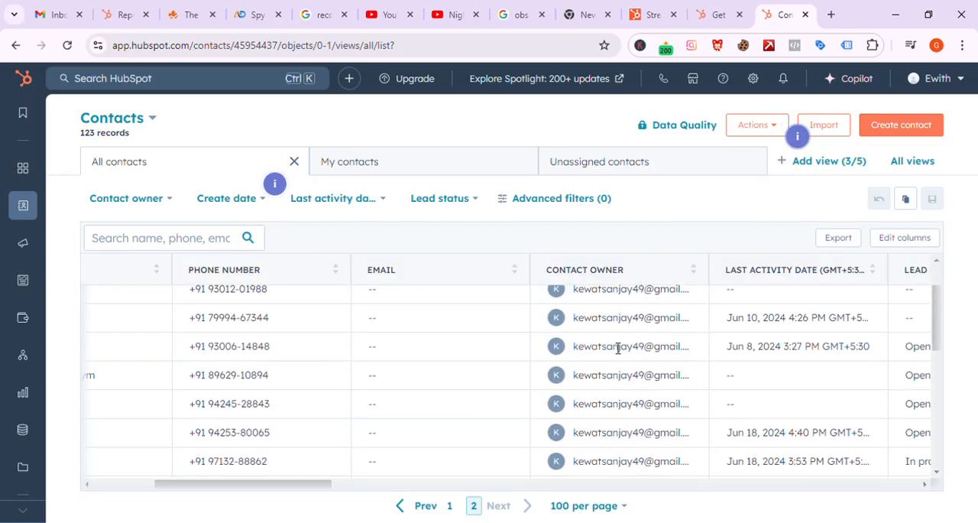
{"action": "scroll", "coordinate": [619, 348], "scroll_direction": "up", "scroll_amount": 8}
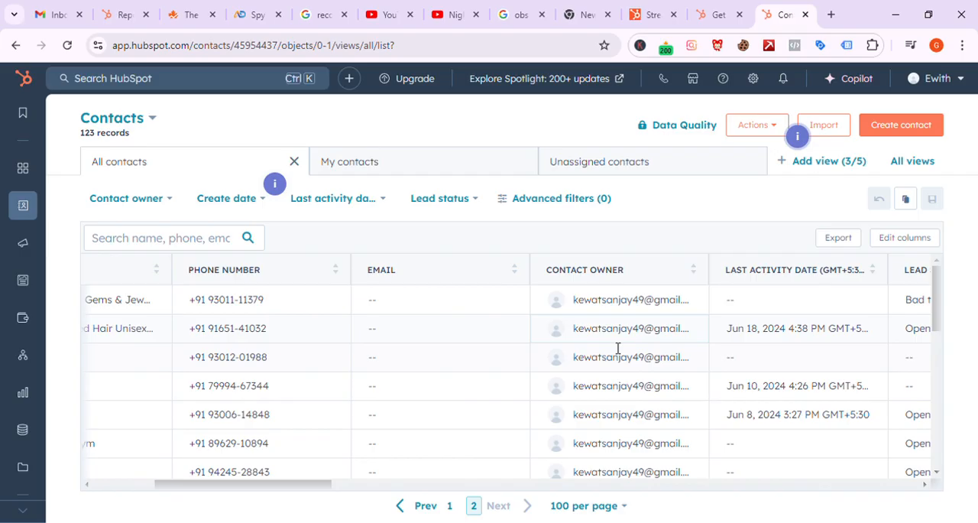
{"action": "left_click", "coordinate": [452, 505]}
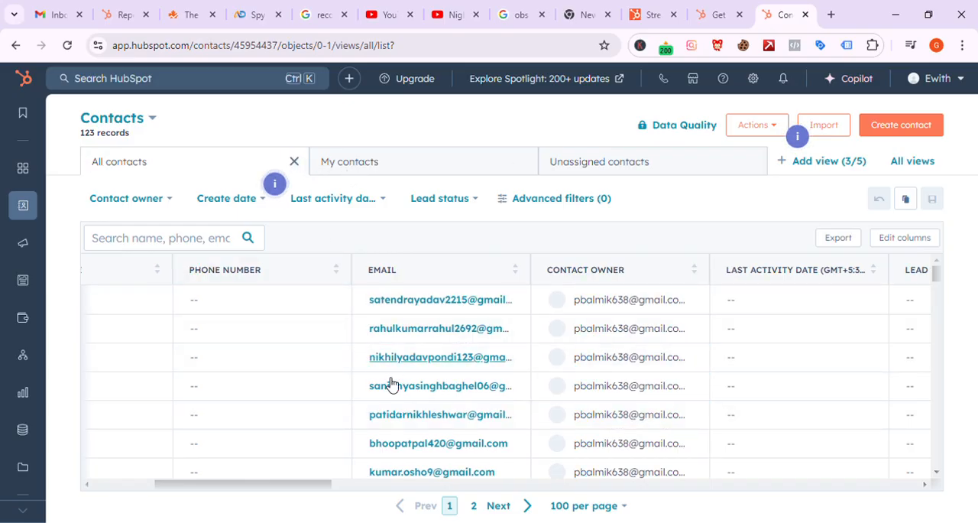
{"action": "scroll", "coordinate": [392, 384], "scroll_direction": "left", "scroll_amount": 4}
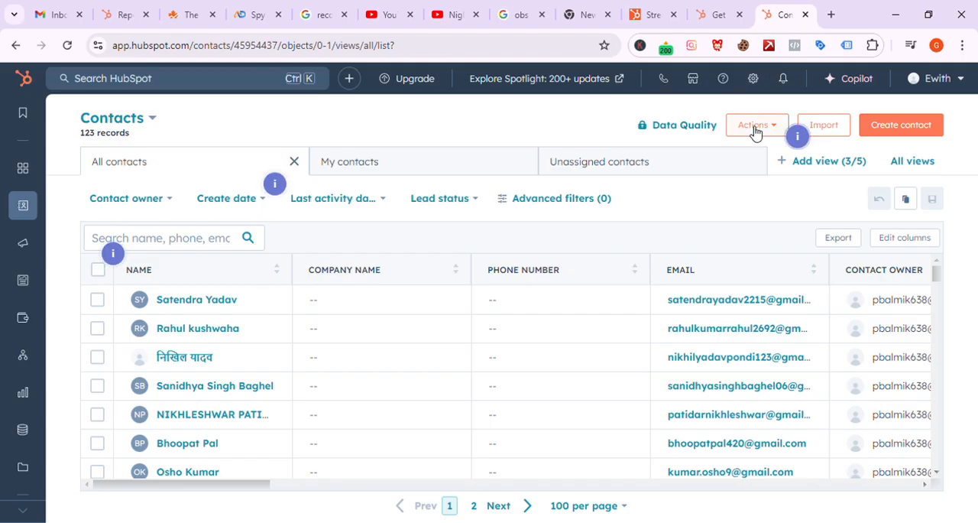
Step: Open the Imports page from the contacts list and review the past imports
{"action": "left_click", "coordinate": [833, 127]}
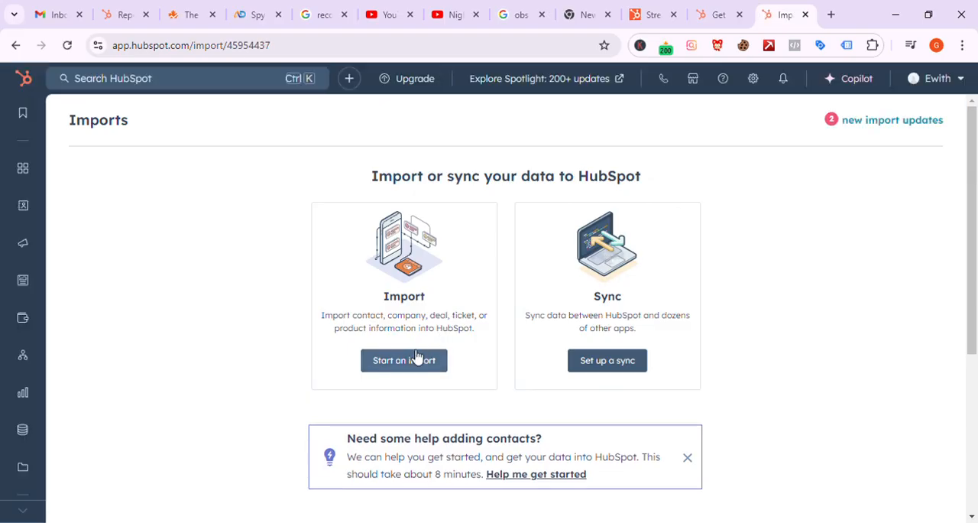
{"action": "scroll", "coordinate": [415, 356], "scroll_direction": "down", "scroll_amount": 1}
{"action": "scroll", "coordinate": [451, 239], "scroll_direction": "down", "scroll_amount": 2}
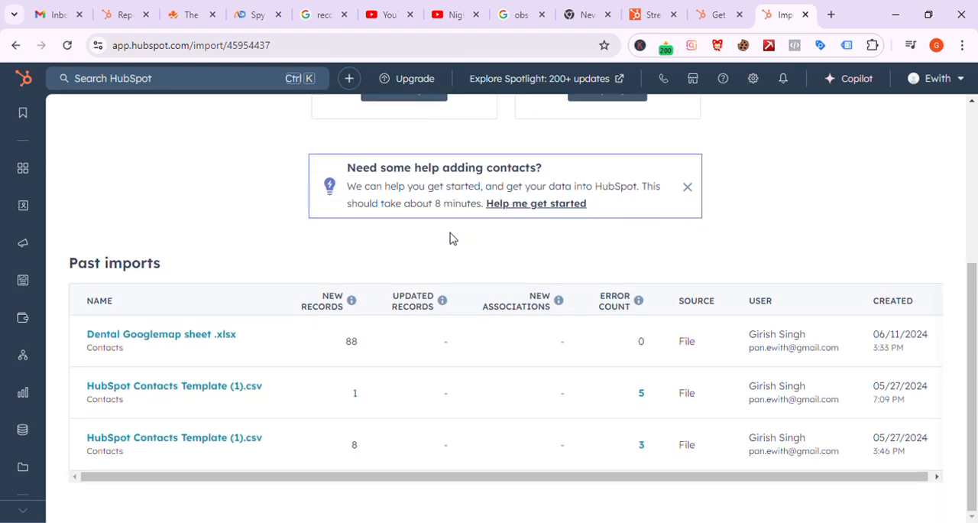
{"action": "scroll", "coordinate": [451, 238], "scroll_direction": "up", "scroll_amount": 3}
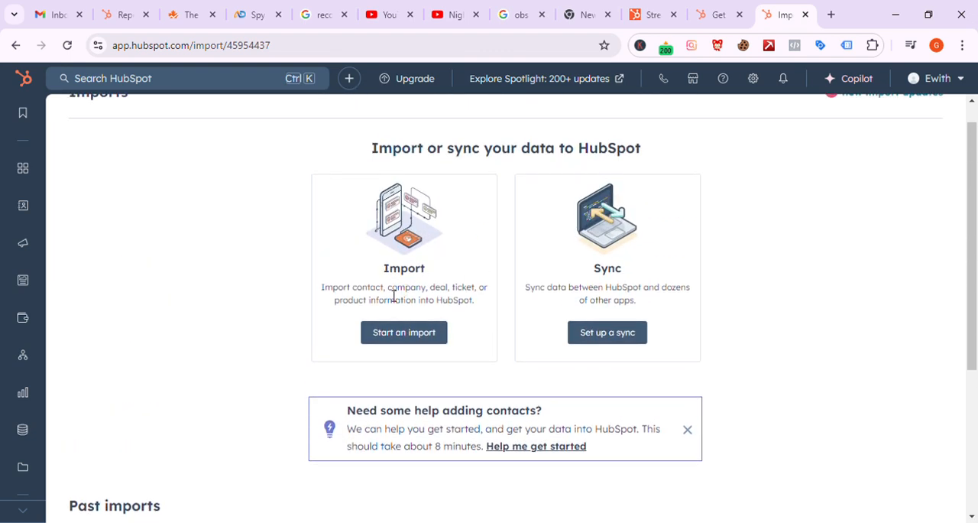
Step: Start a new import with the Import file from computer option and continue to the data type selection
{"action": "left_click", "coordinate": [405, 336]}
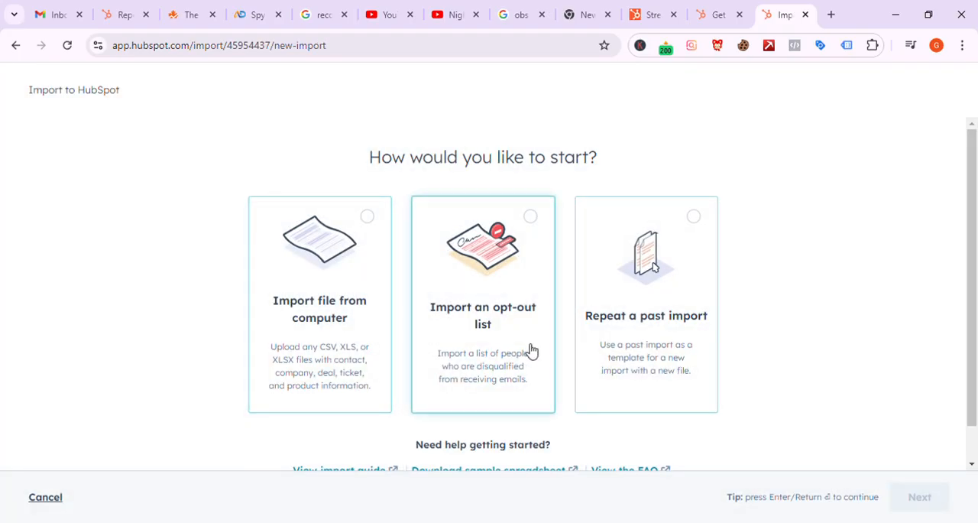
{"action": "left_click", "coordinate": [351, 278]}
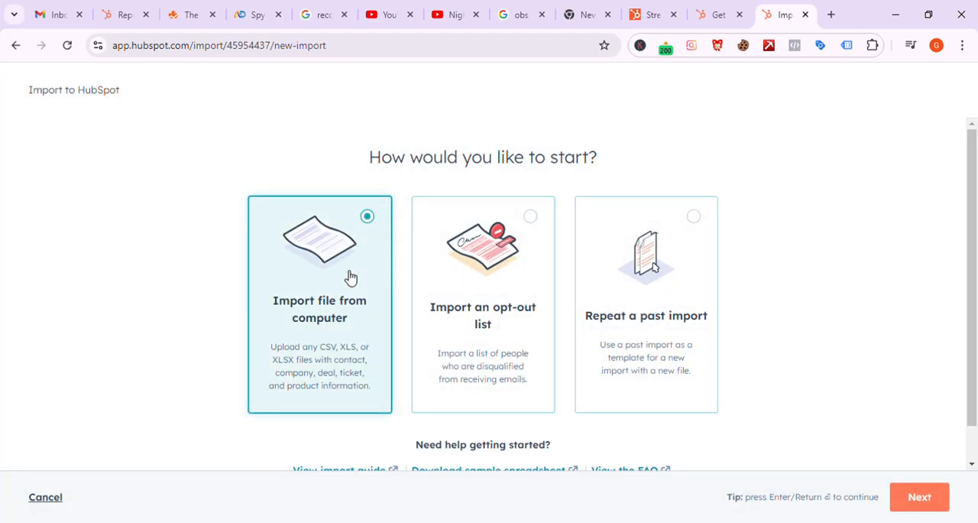
{"action": "scroll", "coordinate": [417, 295], "scroll_direction": "down", "scroll_amount": 1}
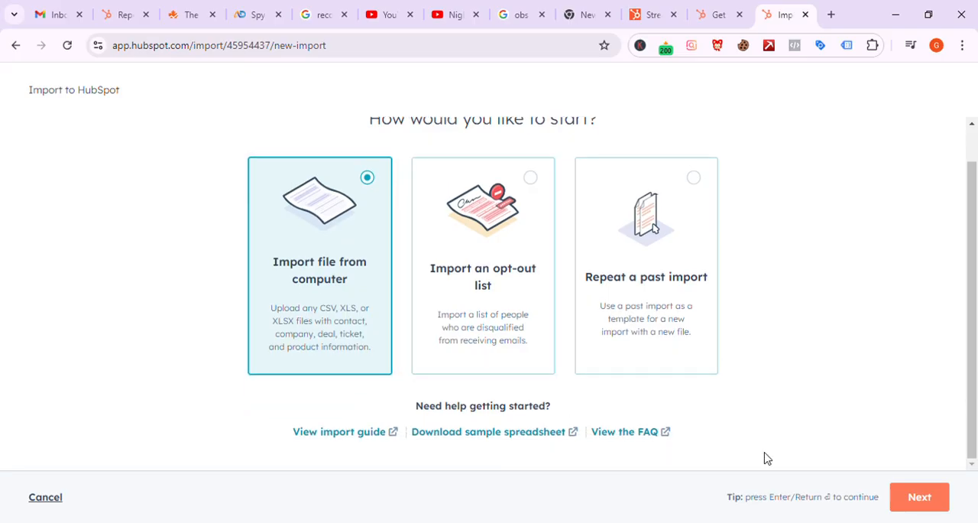
{"action": "left_click", "coordinate": [921, 497]}
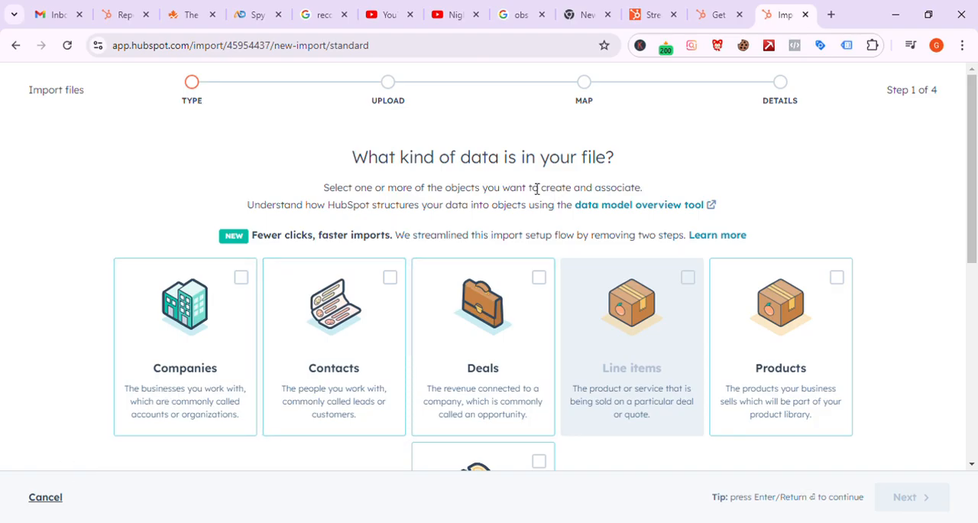
Step: Choose Contacts as the kind of data in the file and continue to the upload stage
{"action": "scroll", "coordinate": [480, 174], "scroll_direction": "down", "scroll_amount": 2}
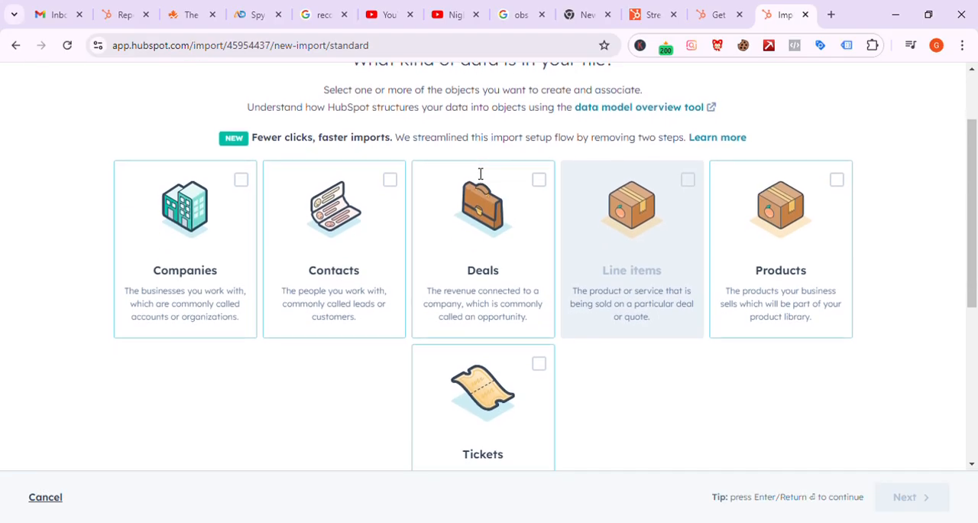
{"action": "left_click", "coordinate": [396, 178]}
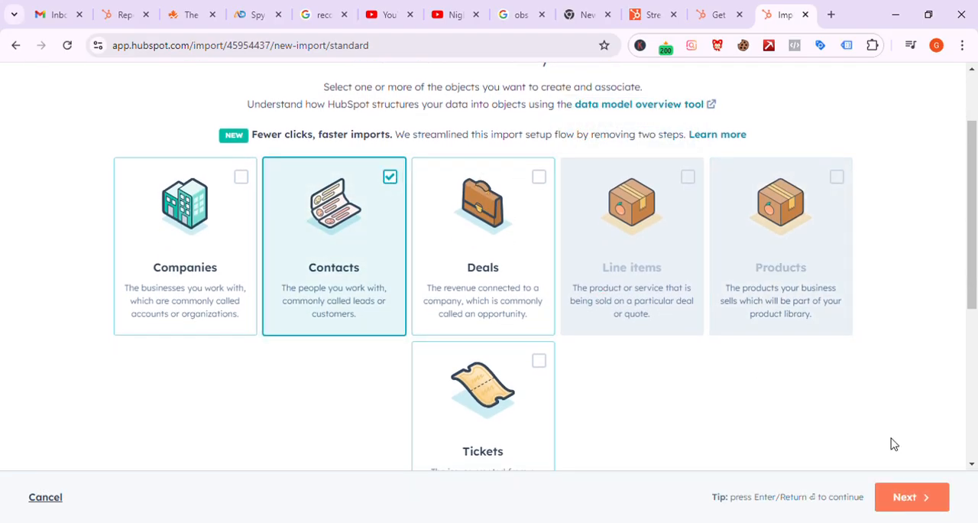
{"action": "scroll", "coordinate": [893, 443], "scroll_direction": "down", "scroll_amount": 1}
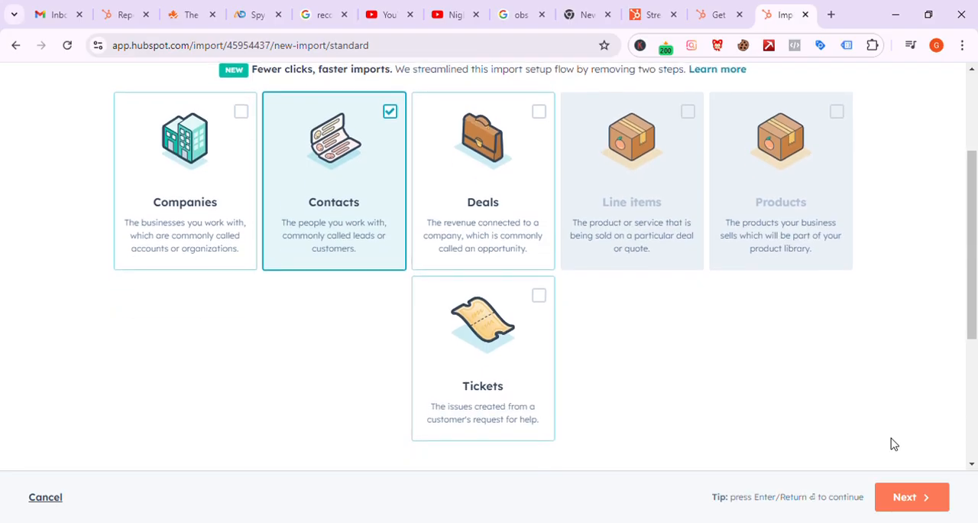
{"action": "left_click", "coordinate": [932, 502]}
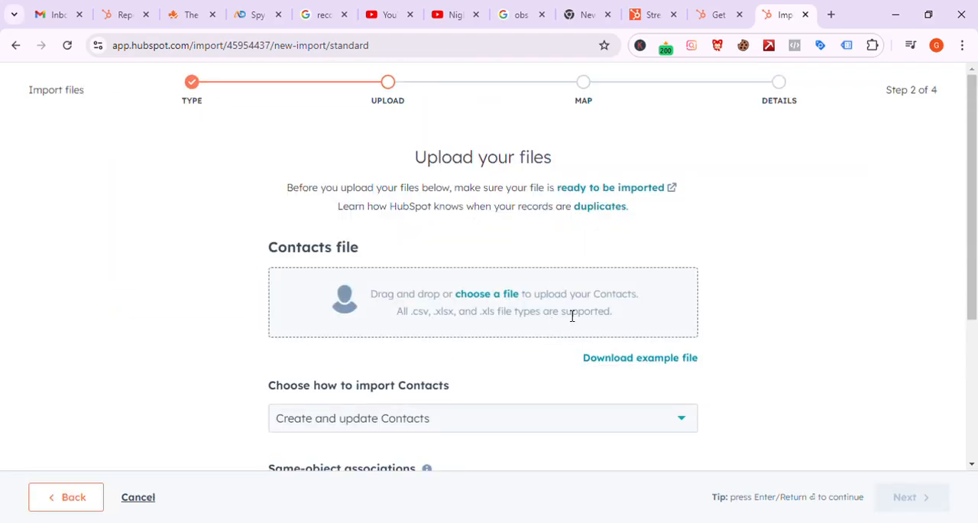
Step: Download the example file for a Contacts import from the upload stage
{"action": "scroll", "coordinate": [571, 314], "scroll_direction": "down", "scroll_amount": 1}
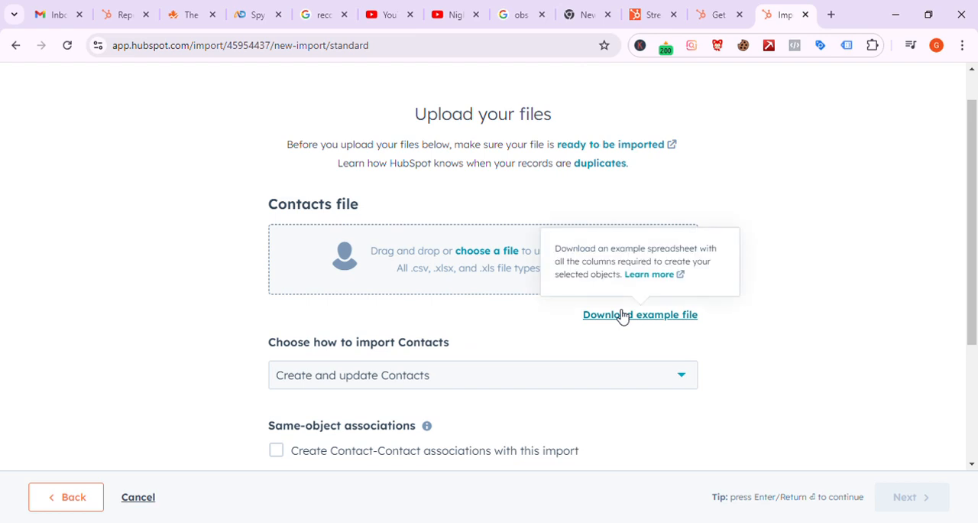
{"action": "scroll", "coordinate": [404, 258], "scroll_direction": "down", "scroll_amount": 3}
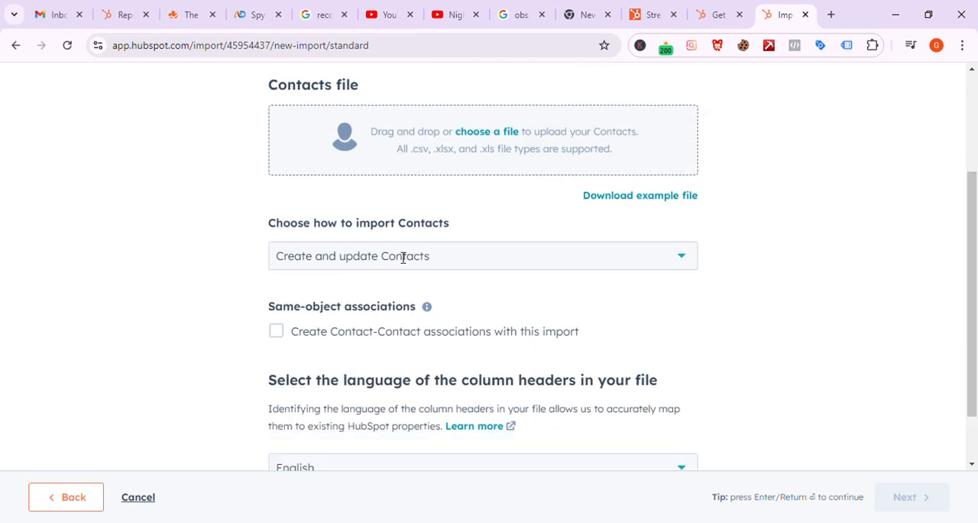
{"action": "scroll", "coordinate": [404, 258], "scroll_direction": "up", "scroll_amount": 2}
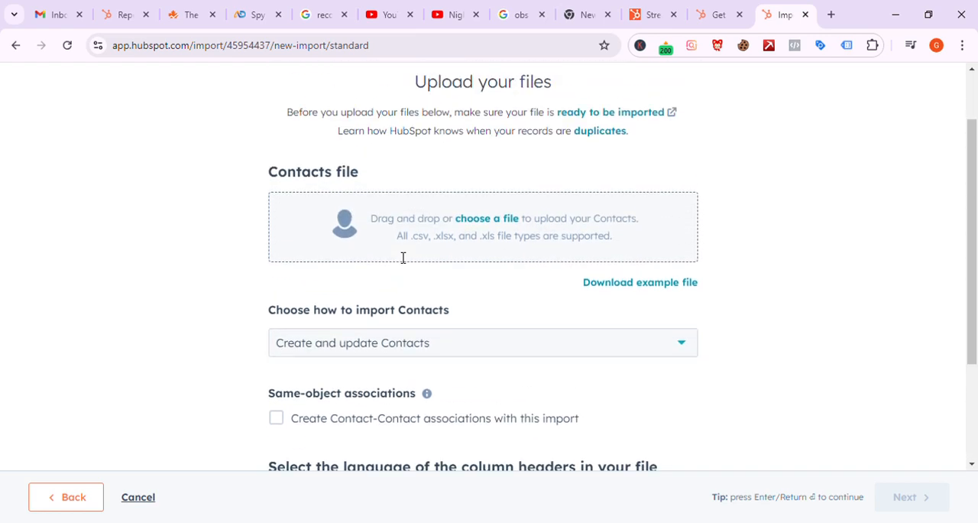
{"action": "left_click", "coordinate": [641, 284]}
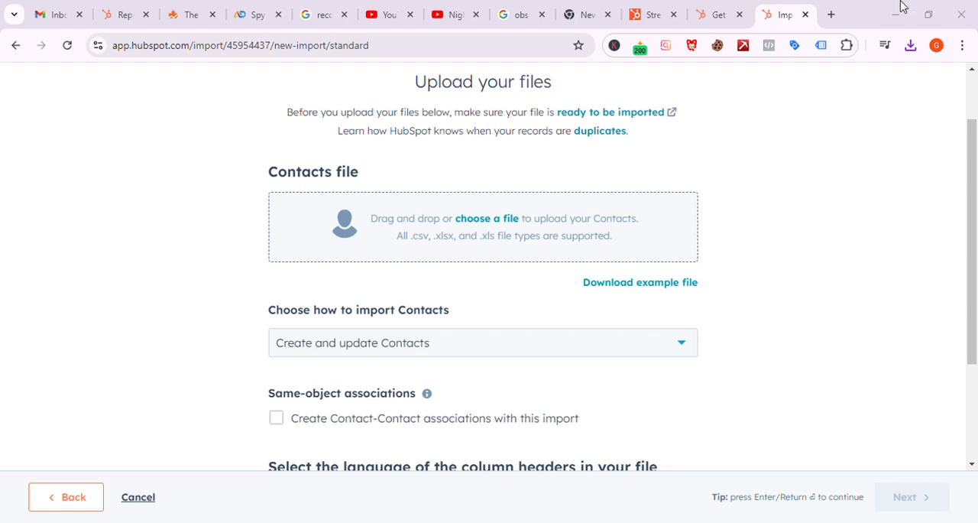
Step: Review the choices for how to import Contacts and the remaining upload settings, keeping Create and update Contacts
{"action": "scroll", "coordinate": [576, 312], "scroll_direction": "down", "scroll_amount": 2}
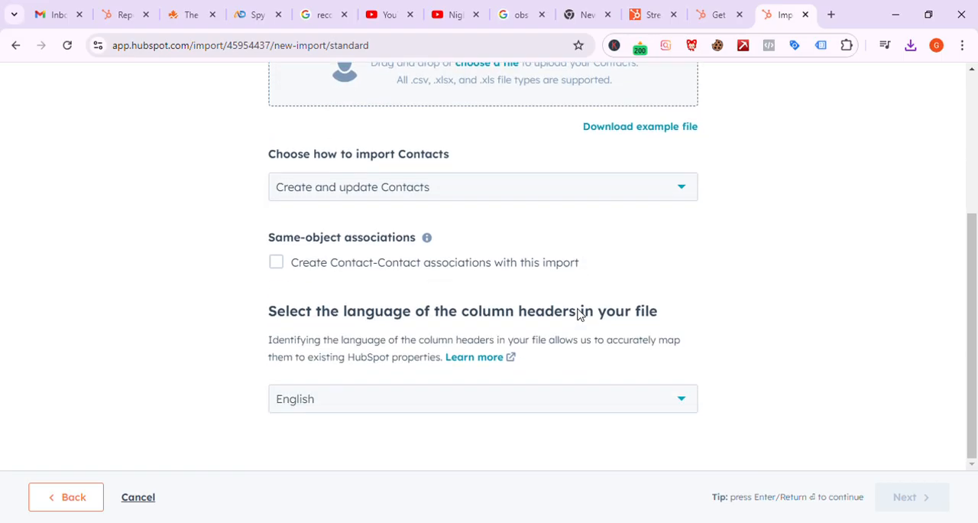
{"action": "left_click", "coordinate": [462, 198]}
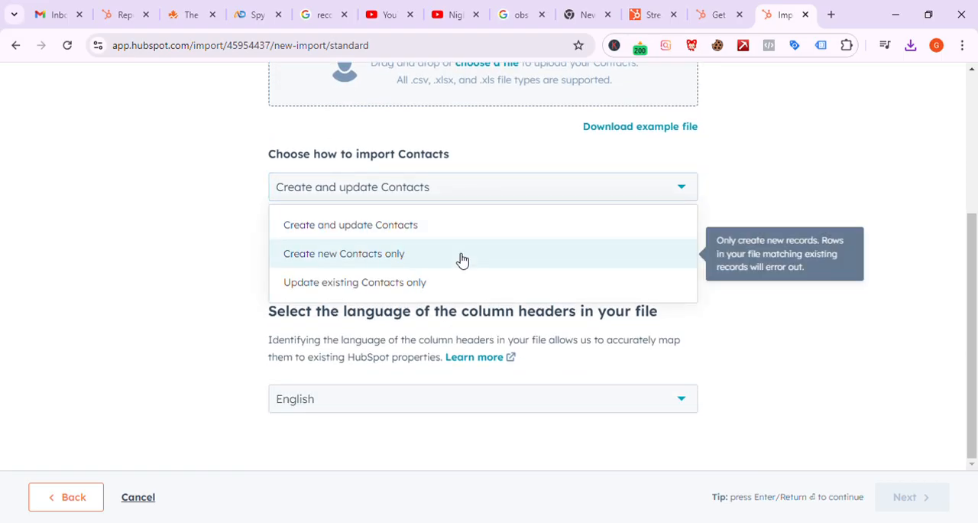
{"action": "left_click", "coordinate": [118, 160]}
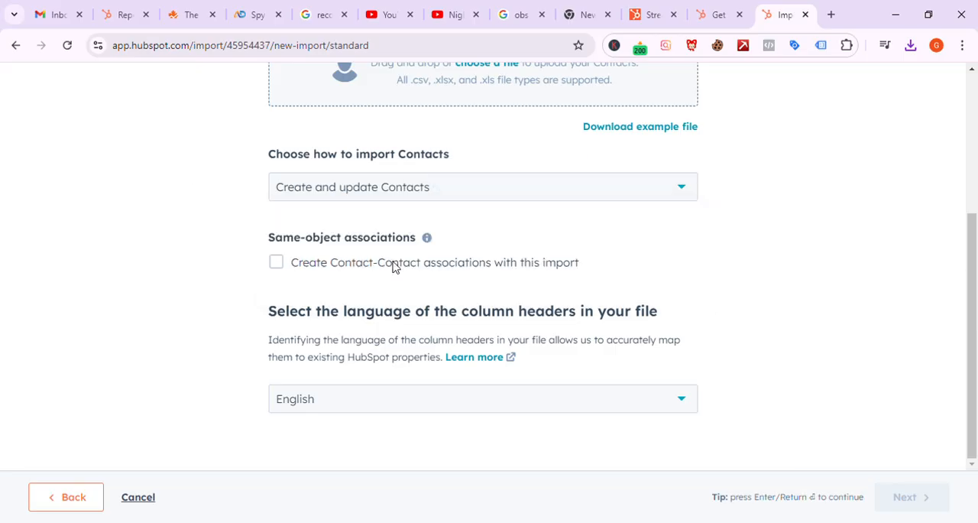
{"action": "scroll", "coordinate": [401, 272], "scroll_direction": "up", "scroll_amount": 4}
{"action": "left_click_drag", "start_coordinate": [400, 270], "coordinate": [657, 277]}
{"action": "scroll", "coordinate": [648, 284], "scroll_direction": "down", "scroll_amount": 1}
{"action": "scroll", "coordinate": [648, 283], "scroll_direction": "down", "scroll_amount": 3}
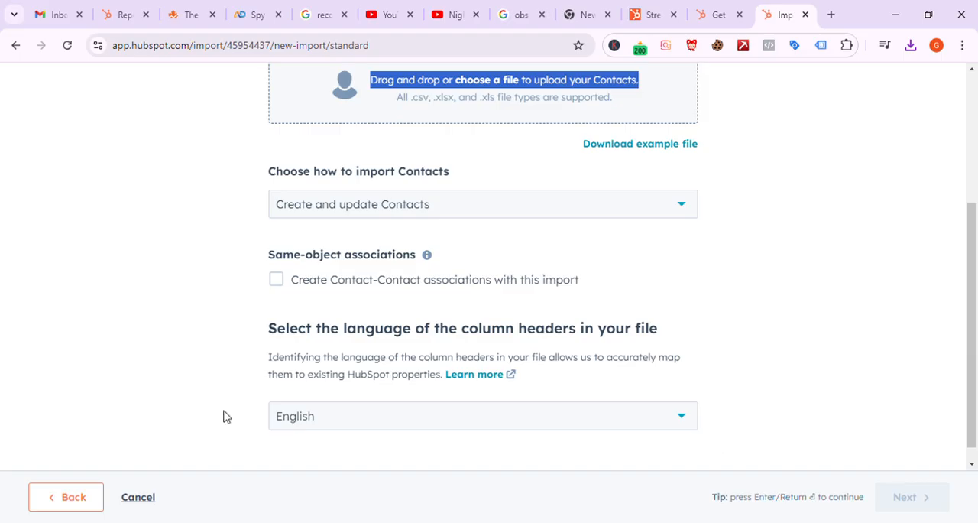
Step: Return to the data type selection and add Calls and Notes alongside Contacts
{"action": "left_click", "coordinate": [55, 499]}
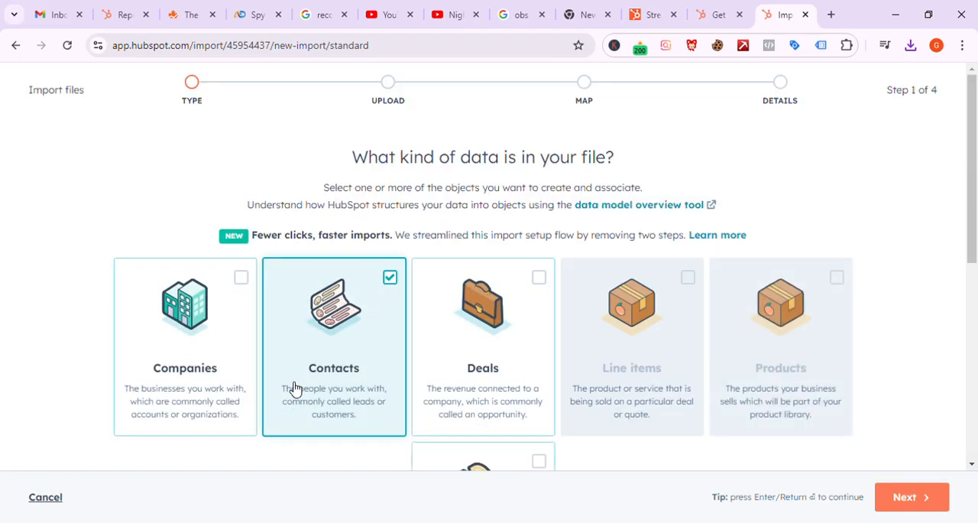
{"action": "scroll", "coordinate": [295, 387], "scroll_direction": "down", "scroll_amount": 2}
{"action": "scroll", "coordinate": [290, 387], "scroll_direction": "down", "scroll_amount": 3}
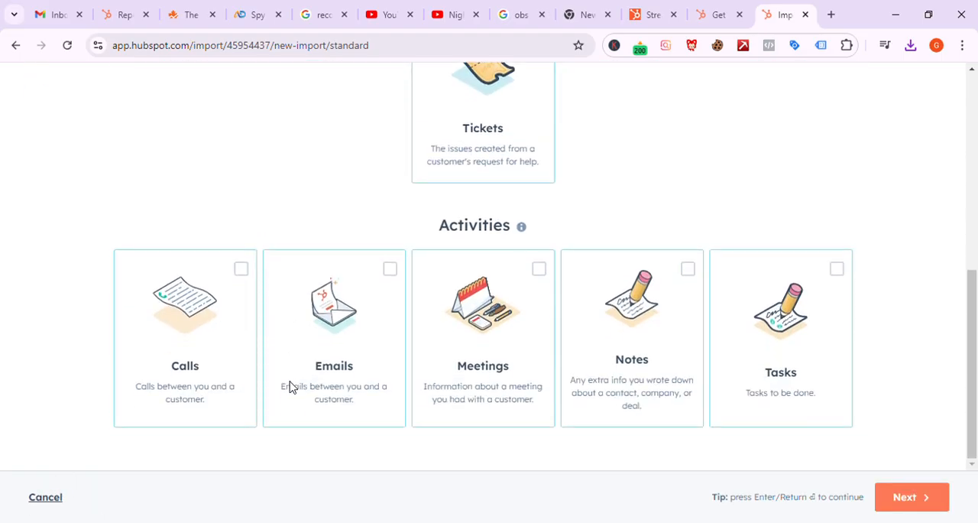
{"action": "scroll", "coordinate": [295, 387], "scroll_direction": "up", "scroll_amount": 2}
{"action": "scroll", "coordinate": [295, 388], "scroll_direction": "up", "scroll_amount": 4}
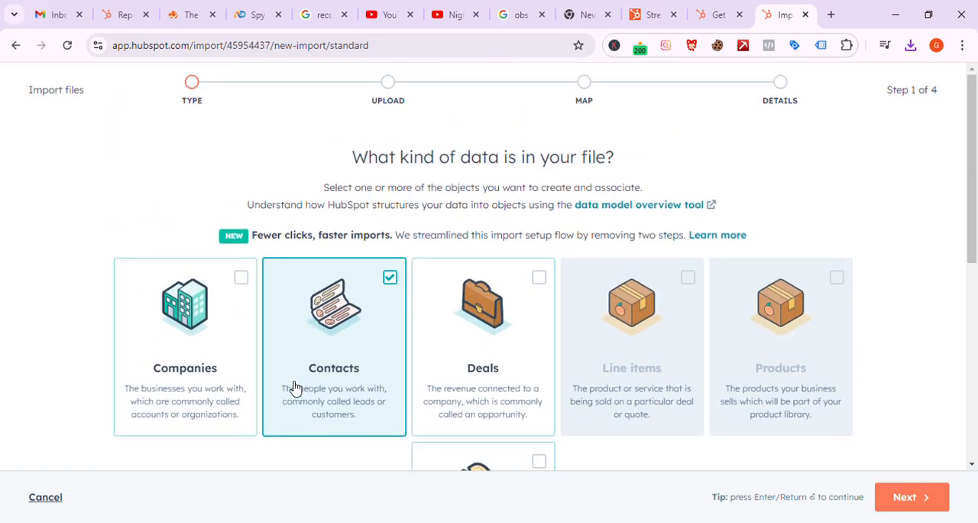
{"action": "scroll", "coordinate": [295, 388], "scroll_direction": "down", "scroll_amount": 6}
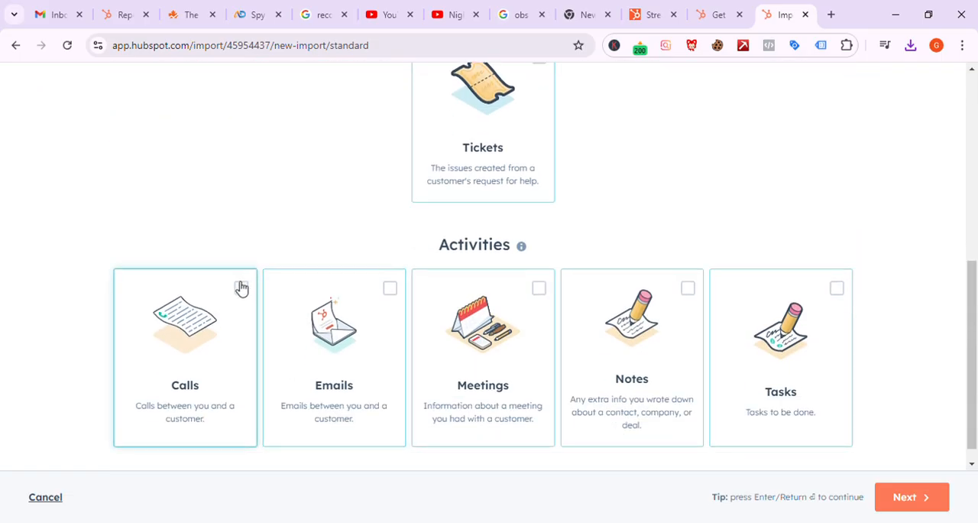
{"action": "left_click", "coordinate": [242, 288]}
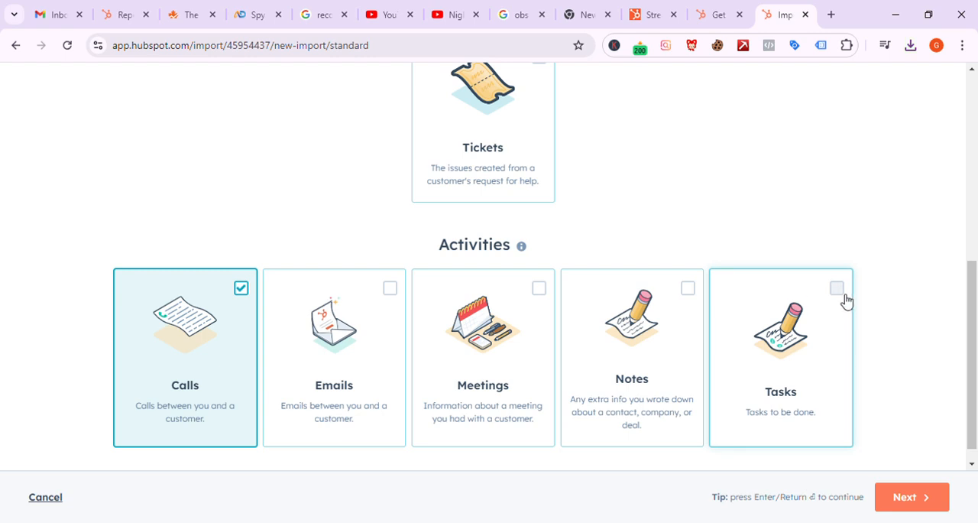
{"action": "left_click", "coordinate": [703, 294]}
{"action": "scroll", "coordinate": [703, 294], "scroll_direction": "up", "scroll_amount": 5}
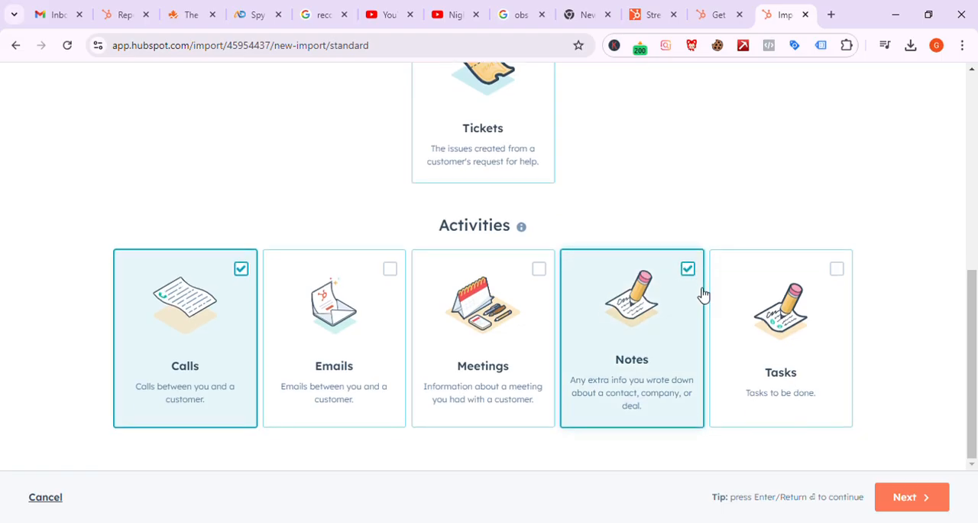
{"action": "scroll", "coordinate": [704, 294], "scroll_direction": "down", "scroll_amount": 5}
{"action": "left_click", "coordinate": [698, 268]}
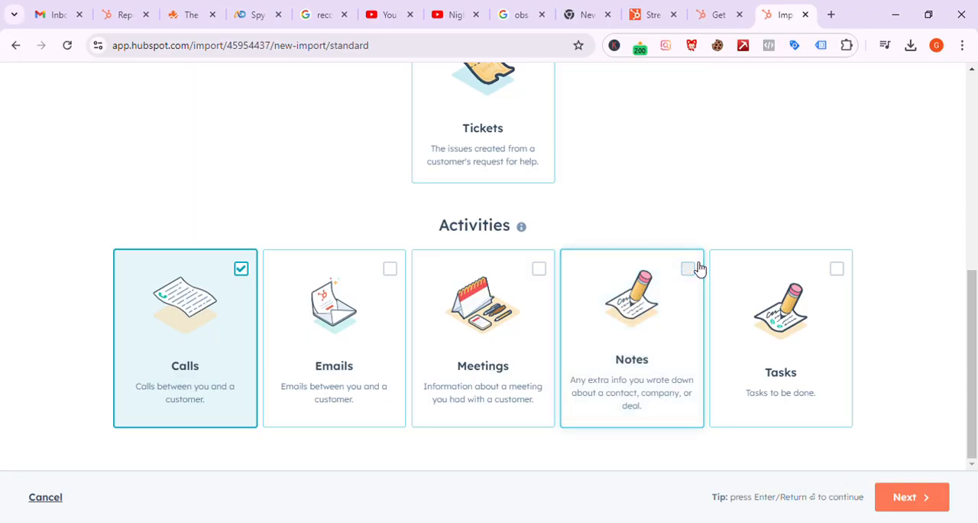
{"action": "left_click", "coordinate": [699, 268]}
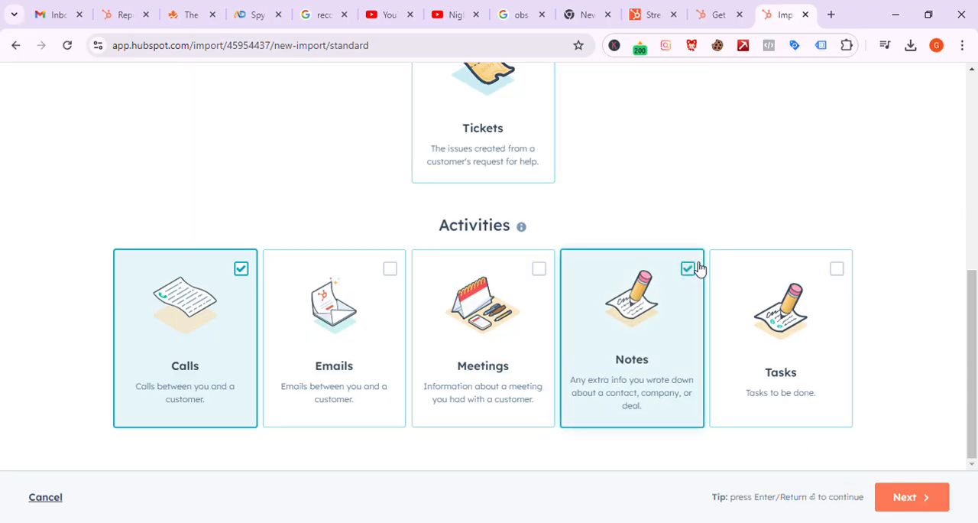
Step: Continue to the upload stage and download the example file for Contacts, Calls, and Notes
{"action": "scroll", "coordinate": [698, 266], "scroll_direction": "up", "scroll_amount": 5}
{"action": "scroll", "coordinate": [699, 262], "scroll_direction": "down", "scroll_amount": 5}
{"action": "left_click", "coordinate": [924, 504]}
{"action": "scroll", "coordinate": [719, 361], "scroll_direction": "down", "scroll_amount": 2}
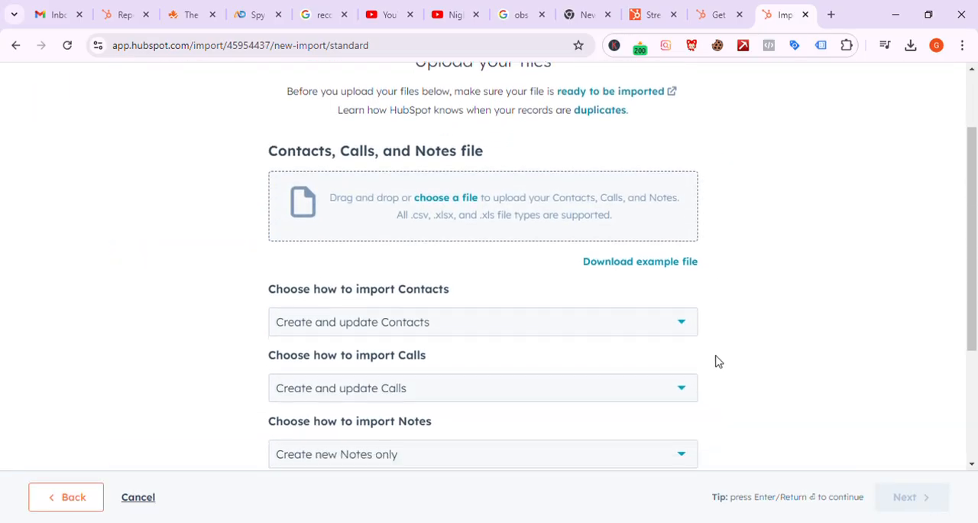
{"action": "left_click", "coordinate": [638, 240]}
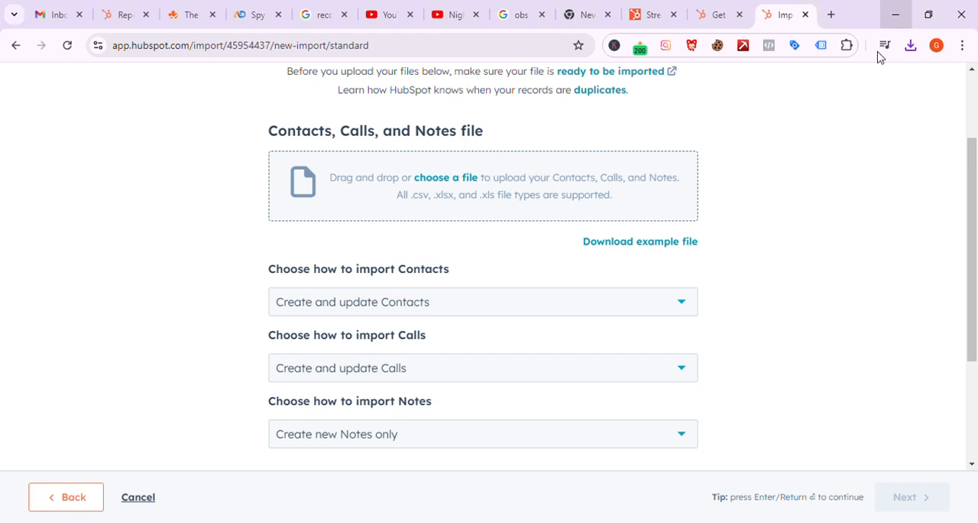
Step: Go back to the data type selection and select Companies in place of Contacts
{"action": "scroll", "coordinate": [649, 387], "scroll_direction": "down", "scroll_amount": 3}
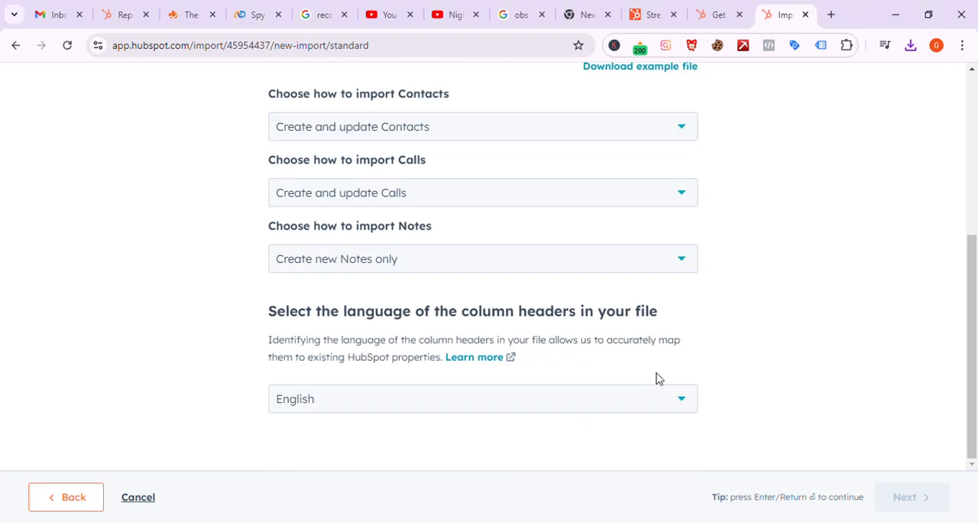
{"action": "scroll", "coordinate": [655, 377], "scroll_direction": "up", "scroll_amount": 4}
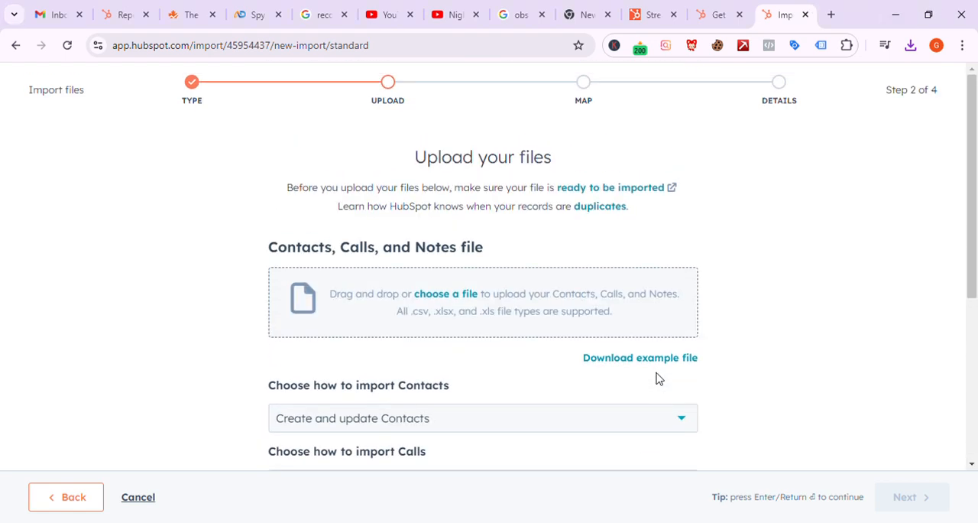
{"action": "left_click", "coordinate": [77, 499]}
{"action": "scroll", "coordinate": [361, 375], "scroll_direction": "down", "scroll_amount": 5}
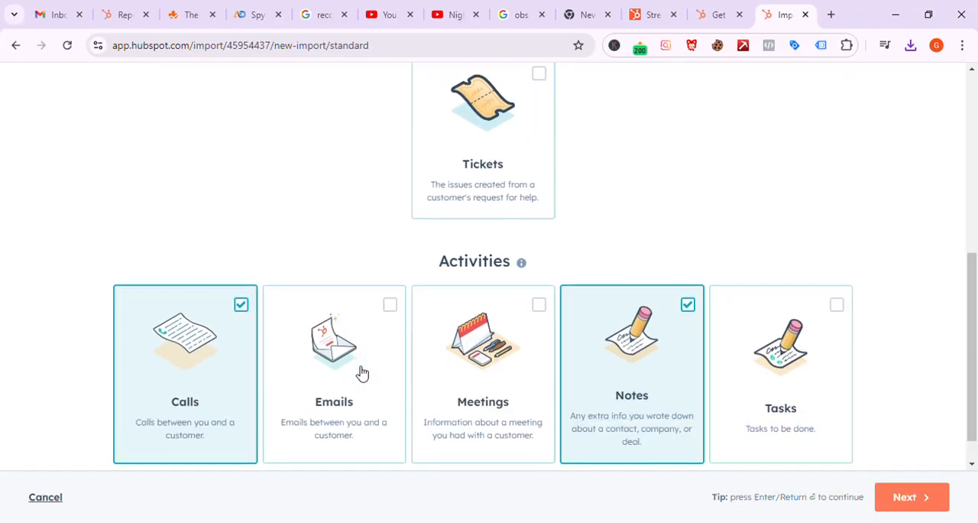
{"action": "scroll", "coordinate": [363, 372], "scroll_direction": "up", "scroll_amount": 5}
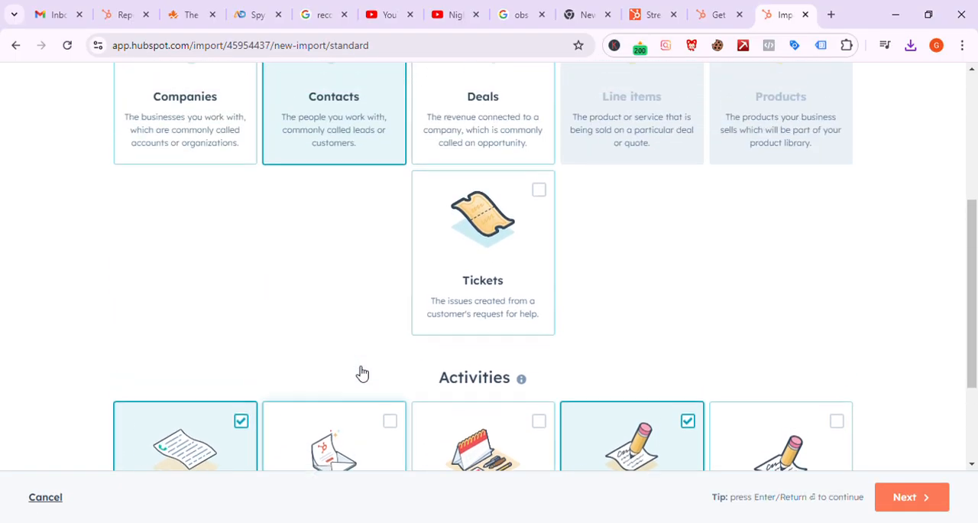
{"action": "left_click", "coordinate": [244, 251]}
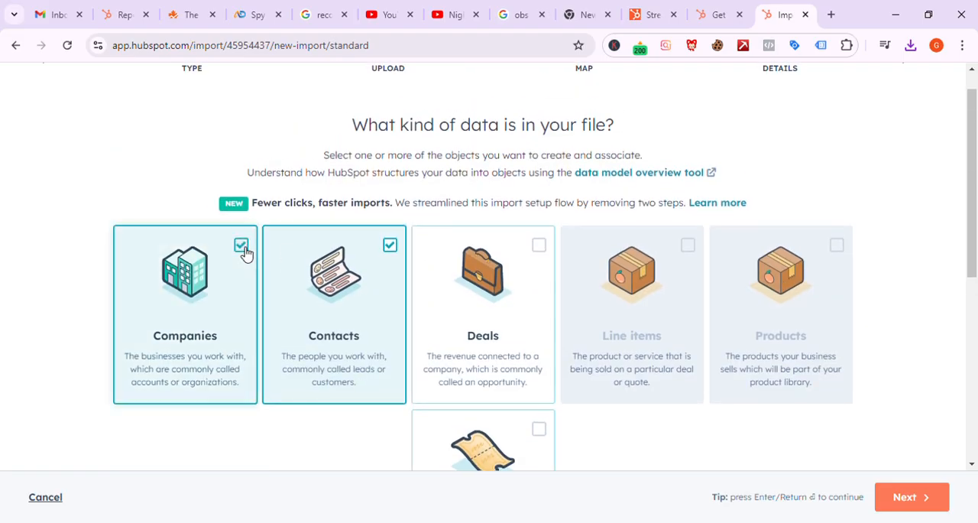
{"action": "scroll", "coordinate": [418, 298], "scroll_direction": "down", "scroll_amount": 1}
{"action": "scroll", "coordinate": [417, 296], "scroll_direction": "down", "scroll_amount": 5}
{"action": "scroll", "coordinate": [415, 295], "scroll_direction": "up", "scroll_amount": 5}
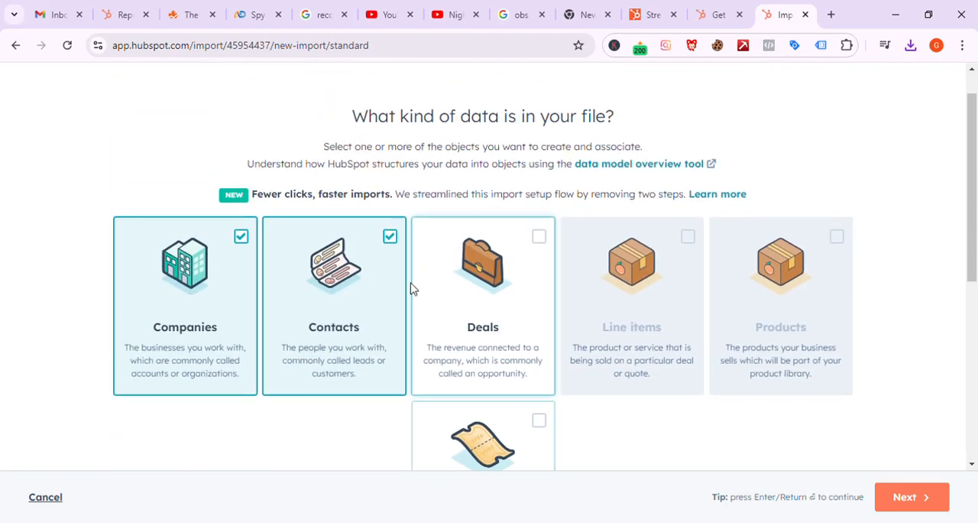
{"action": "left_click", "coordinate": [399, 250]}
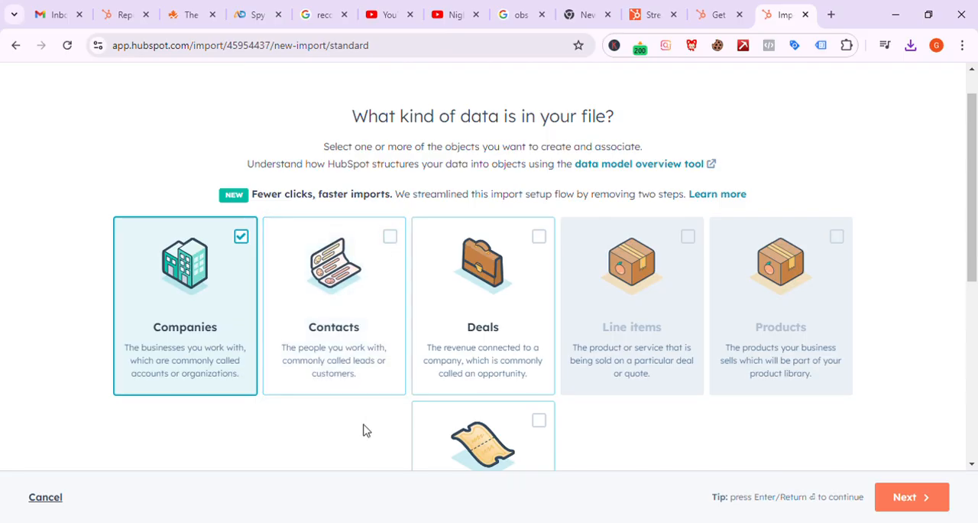
Step: Keep Calls and Notes selected with Companies, continue to the upload stage and download the matching example file
{"action": "scroll", "coordinate": [364, 428], "scroll_direction": "down", "scroll_amount": 3}
{"action": "scroll", "coordinate": [365, 430], "scroll_direction": "down", "scroll_amount": 2}
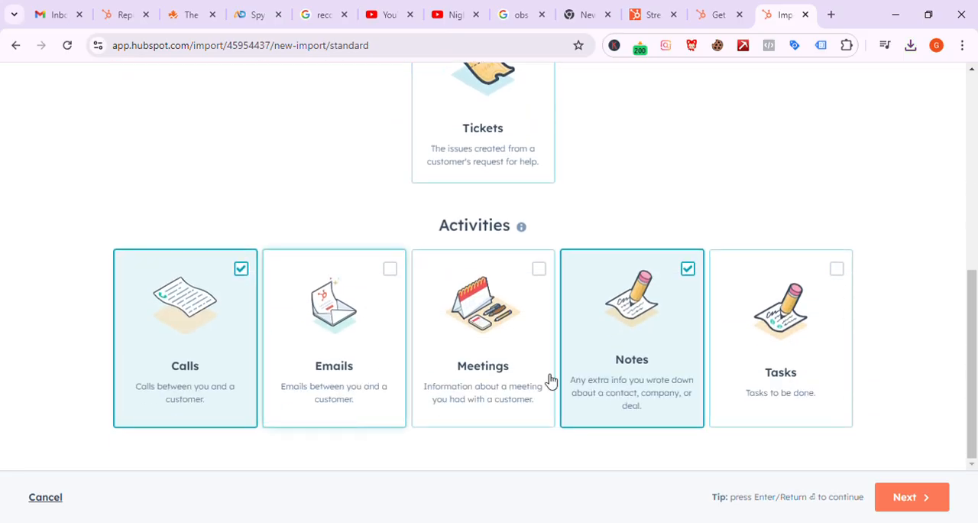
{"action": "left_click", "coordinate": [690, 272]}
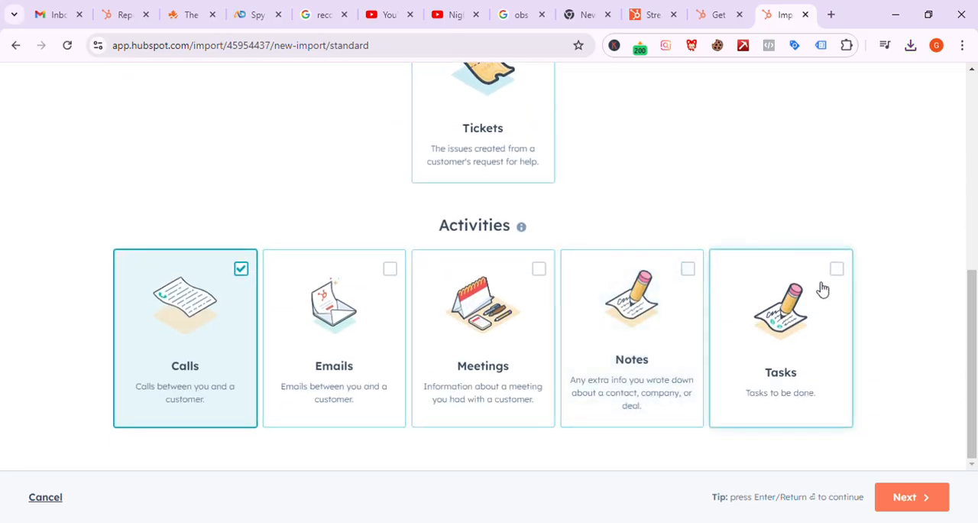
{"action": "left_click", "coordinate": [690, 270]}
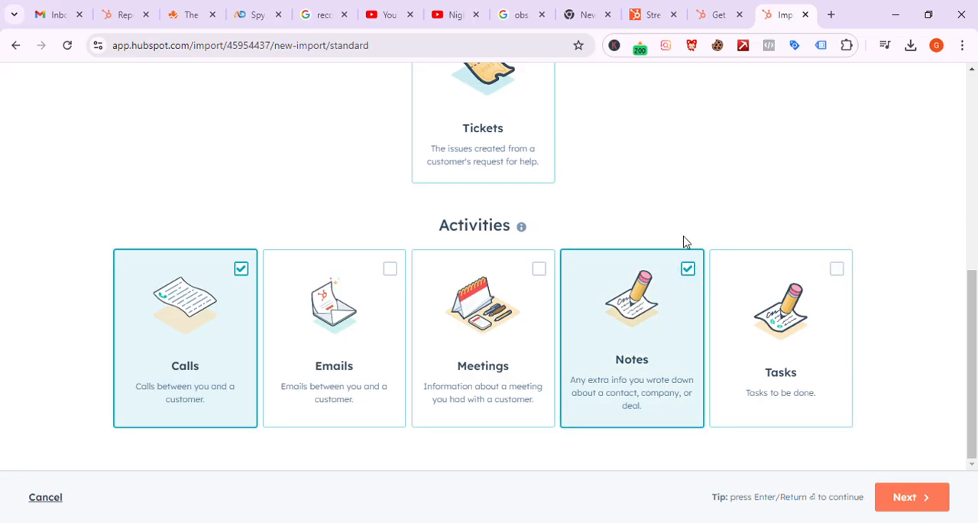
{"action": "scroll", "coordinate": [684, 243], "scroll_direction": "up", "scroll_amount": 1}
{"action": "scroll", "coordinate": [684, 243], "scroll_direction": "up", "scroll_amount": 5}
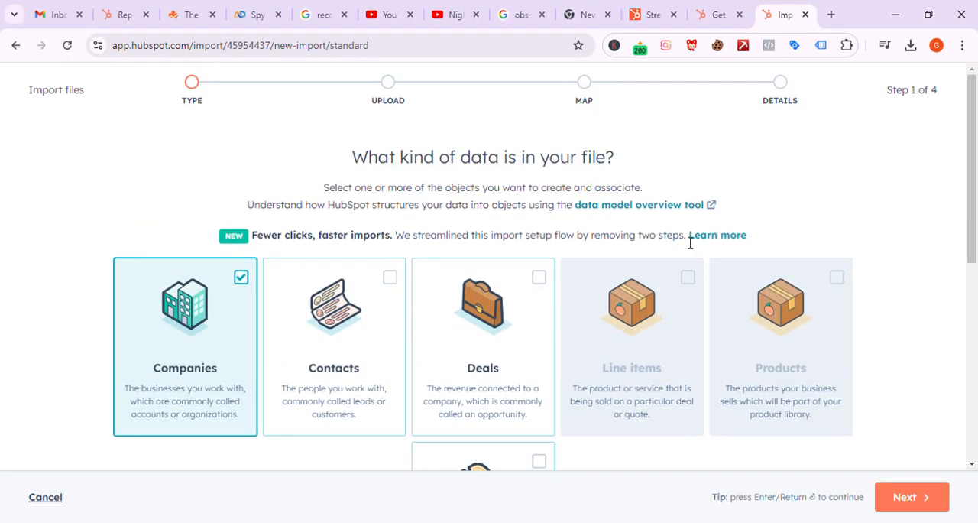
{"action": "scroll", "coordinate": [691, 242], "scroll_direction": "down", "scroll_amount": 5}
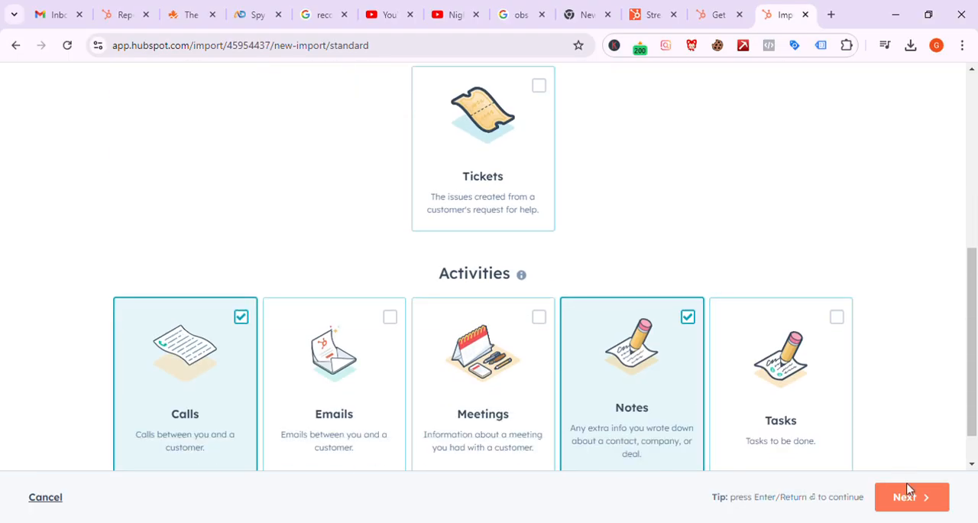
{"action": "left_click", "coordinate": [910, 489]}
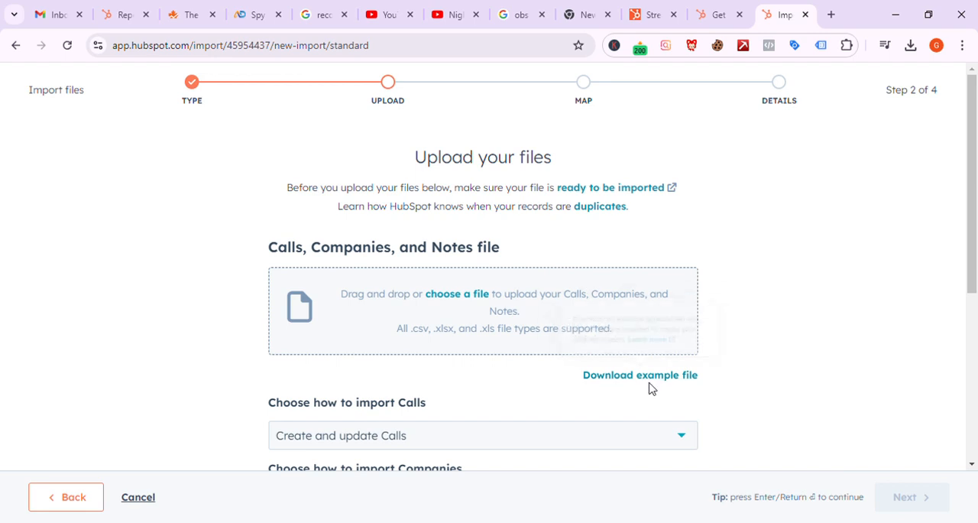
{"action": "left_click", "coordinate": [649, 385]}
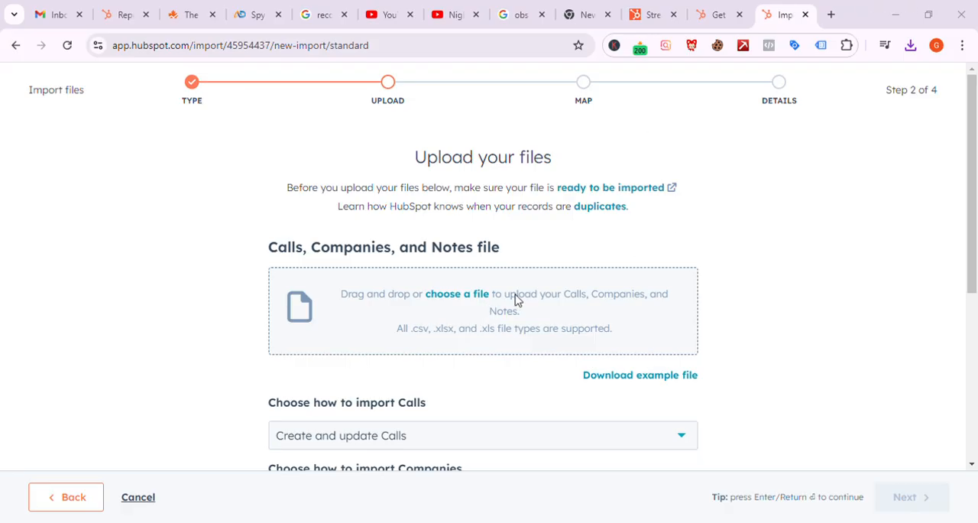
Step: Review the upload options for the Calls, Companies, and Notes file, and return to the data type selection
{"action": "left_click", "coordinate": [448, 313]}
{"action": "left_click", "coordinate": [448, 319]}
{"action": "scroll", "coordinate": [405, 378], "scroll_direction": "down", "scroll_amount": 3}
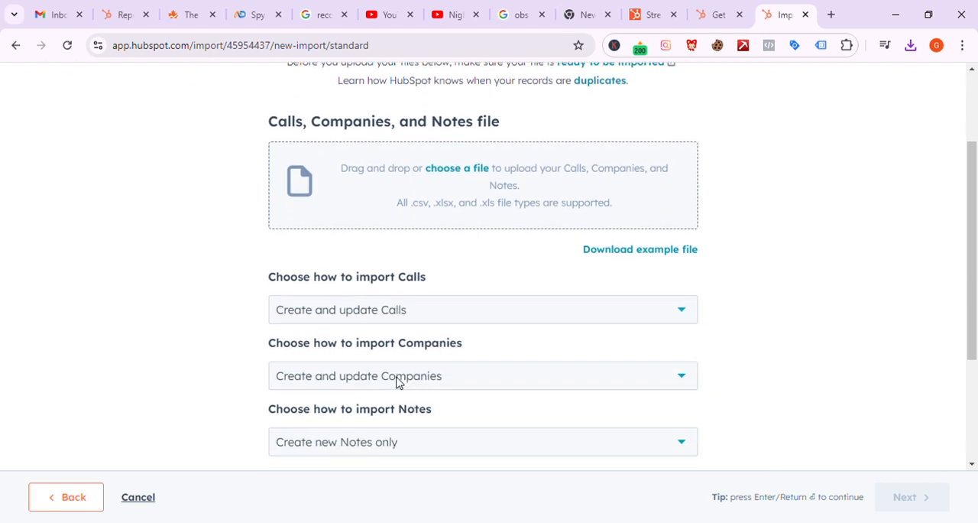
{"action": "scroll", "coordinate": [396, 383], "scroll_direction": "down", "scroll_amount": 1}
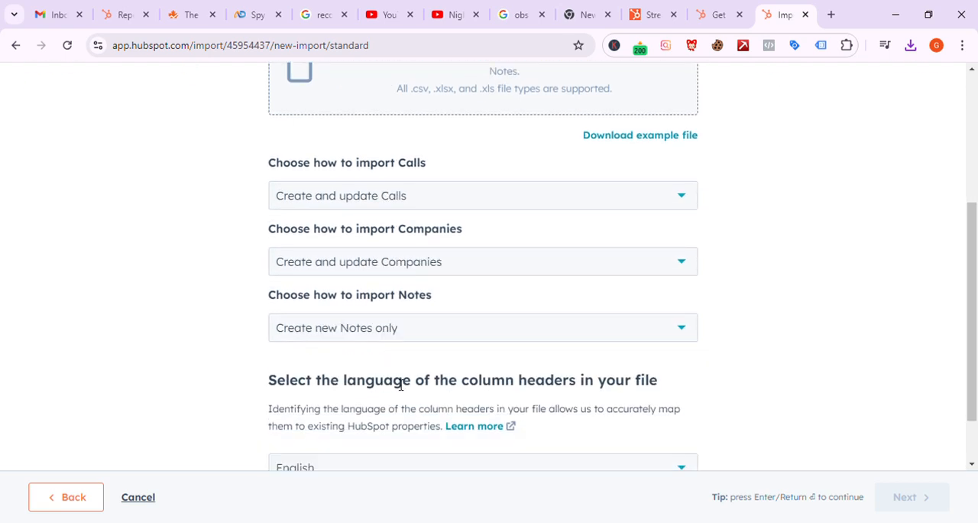
{"action": "scroll", "coordinate": [402, 383], "scroll_direction": "down", "scroll_amount": 1}
{"action": "scroll", "coordinate": [404, 383], "scroll_direction": "up", "scroll_amount": 5}
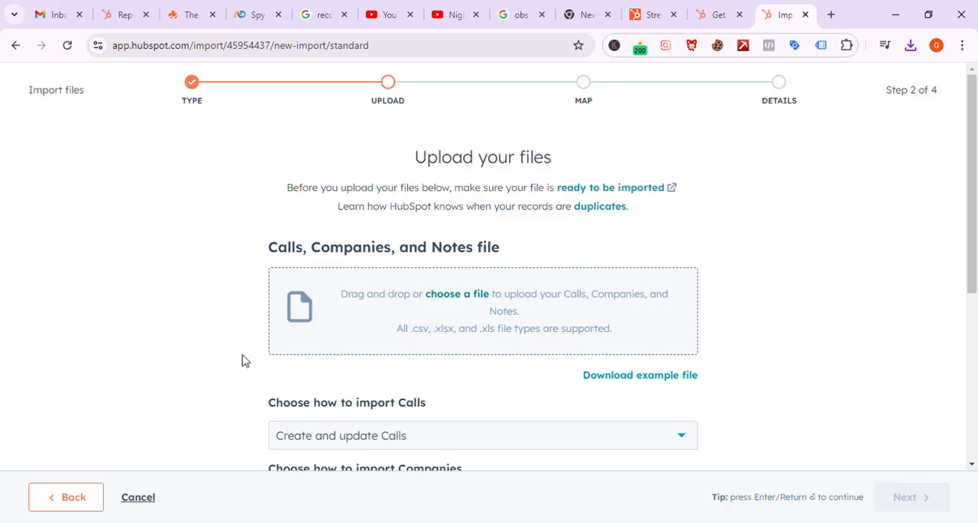
{"action": "left_click", "coordinate": [73, 502]}
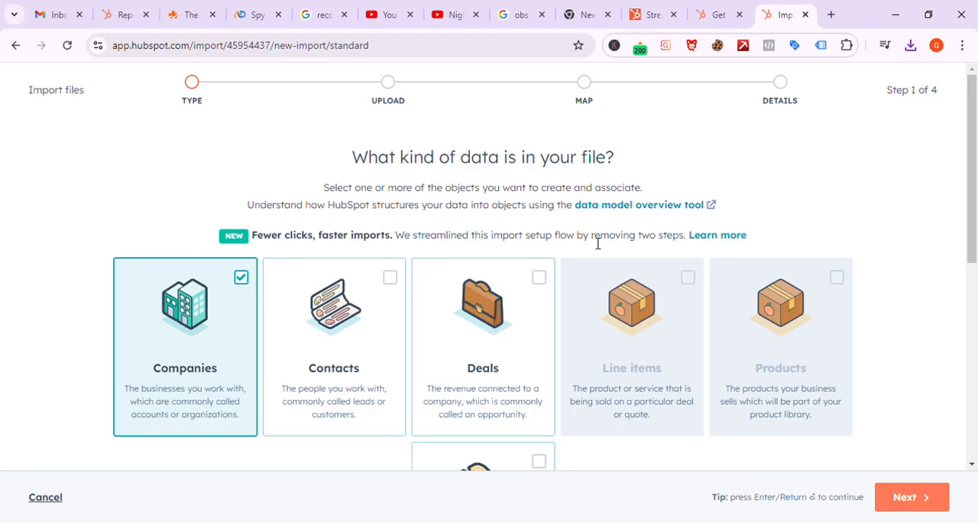
Step: Add Contacts to the Companies, Calls, and Notes data types selected for the import
{"action": "scroll", "coordinate": [598, 244], "scroll_direction": "down", "scroll_amount": 1}
{"action": "scroll", "coordinate": [597, 245], "scroll_direction": "down", "scroll_amount": 5}
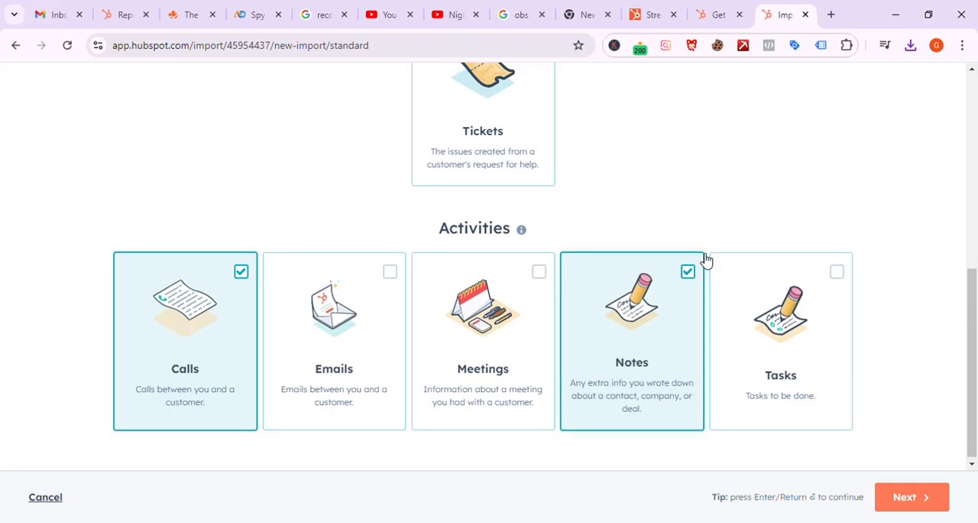
{"action": "scroll", "coordinate": [635, 187], "scroll_direction": "up", "scroll_amount": 5}
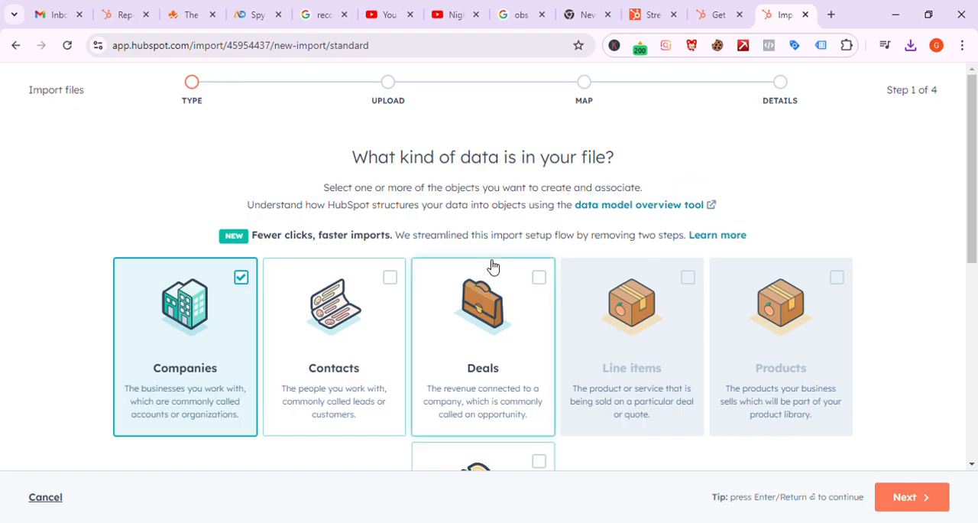
{"action": "left_click", "coordinate": [540, 280]}
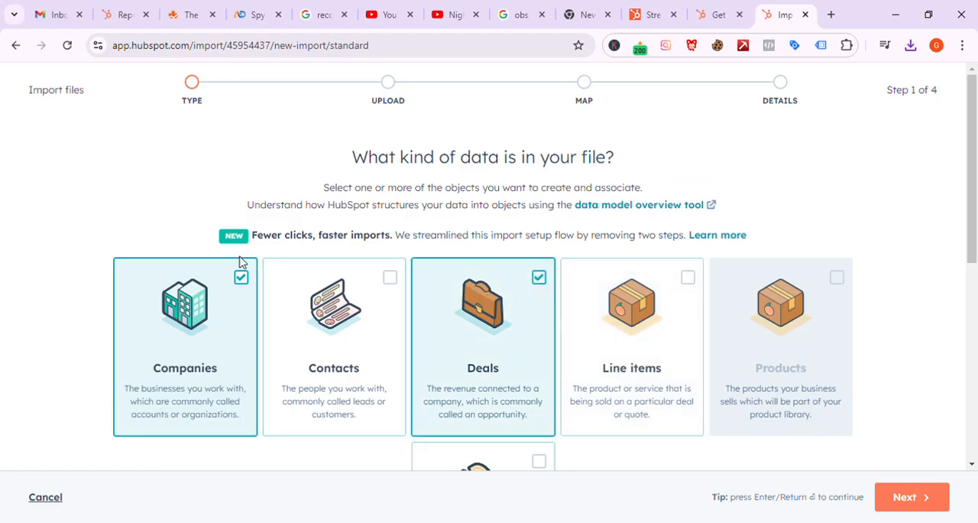
{"action": "left_click", "coordinate": [539, 278]}
{"action": "left_click", "coordinate": [390, 279]}
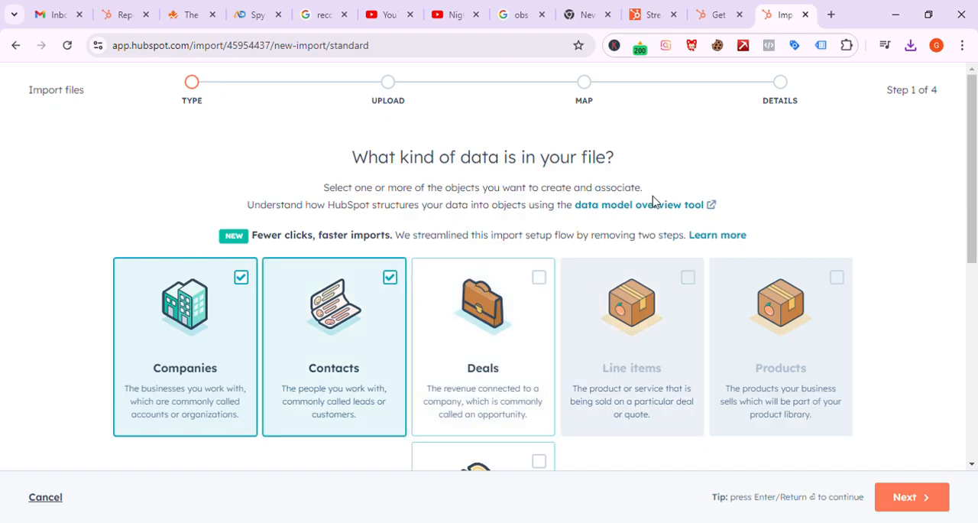
Step: Continue to the upload stage and download the example file for Calls, Companies, Notes, and Contacts
{"action": "scroll", "coordinate": [652, 199], "scroll_direction": "down", "scroll_amount": 2}
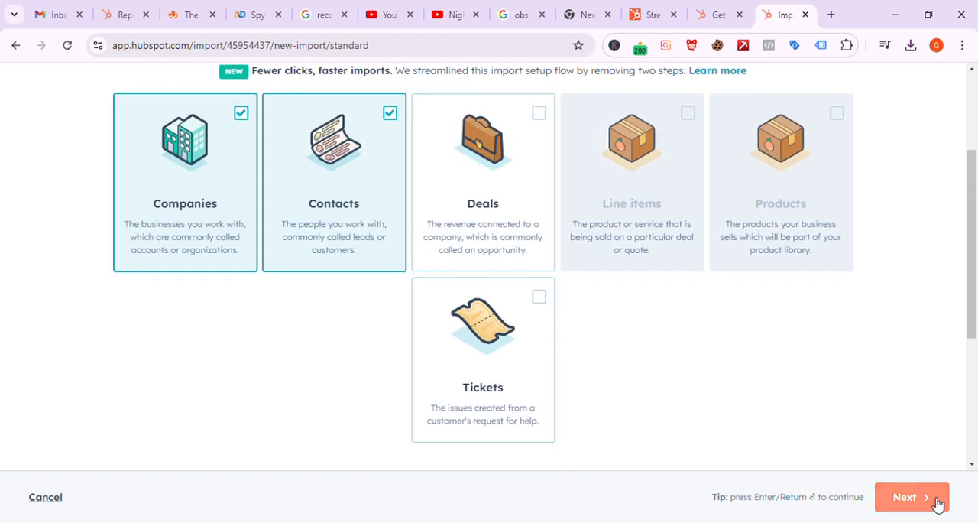
{"action": "left_click", "coordinate": [936, 502]}
{"action": "scroll", "coordinate": [524, 247], "scroll_direction": "down", "scroll_amount": 2}
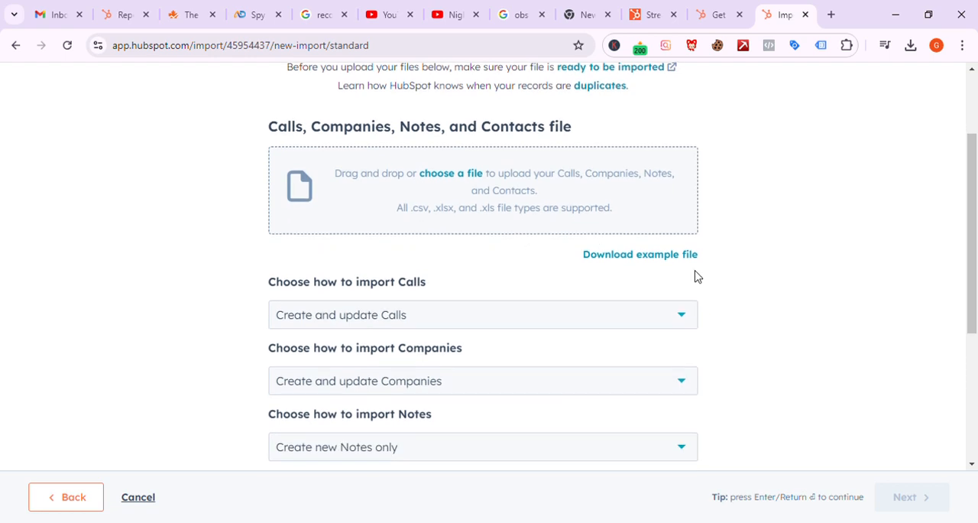
{"action": "left_click", "coordinate": [672, 259]}
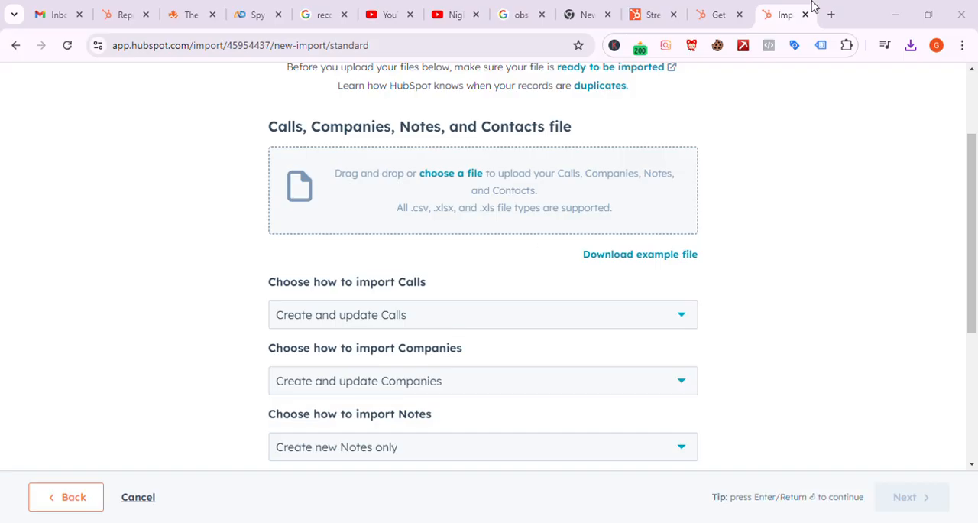
Step: Return to the data type selection and select Deals in place of Companies, keeping Contacts selected
{"action": "scroll", "coordinate": [433, 341], "scroll_direction": "down", "scroll_amount": 3}
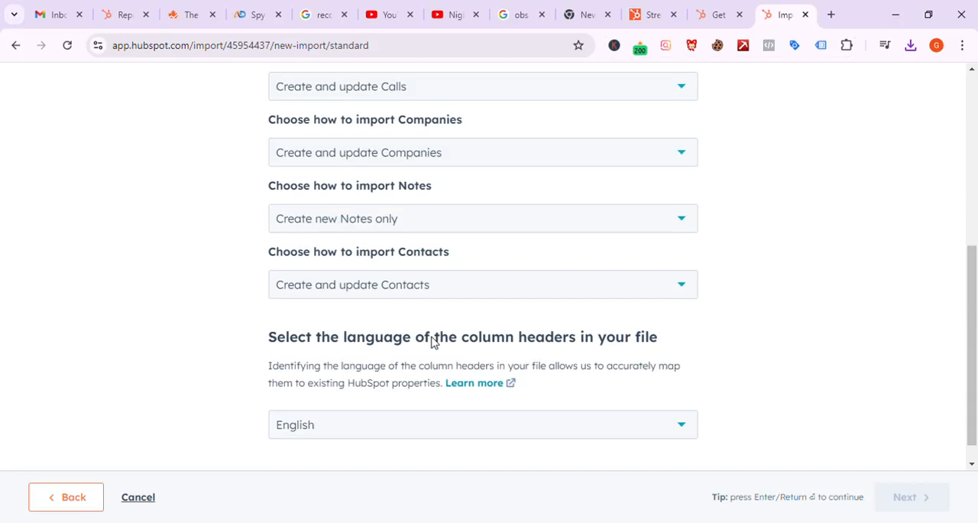
{"action": "scroll", "coordinate": [432, 341], "scroll_direction": "up", "scroll_amount": 5}
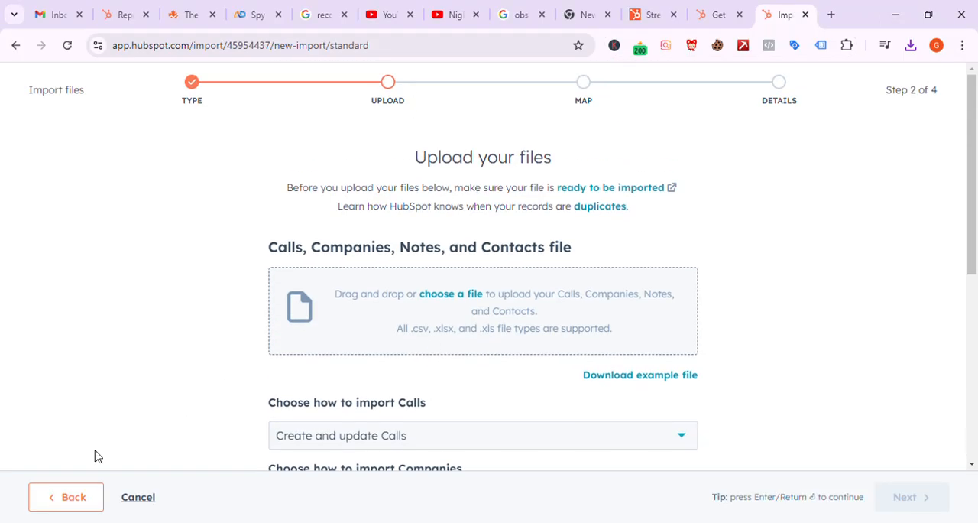
{"action": "left_click", "coordinate": [58, 501]}
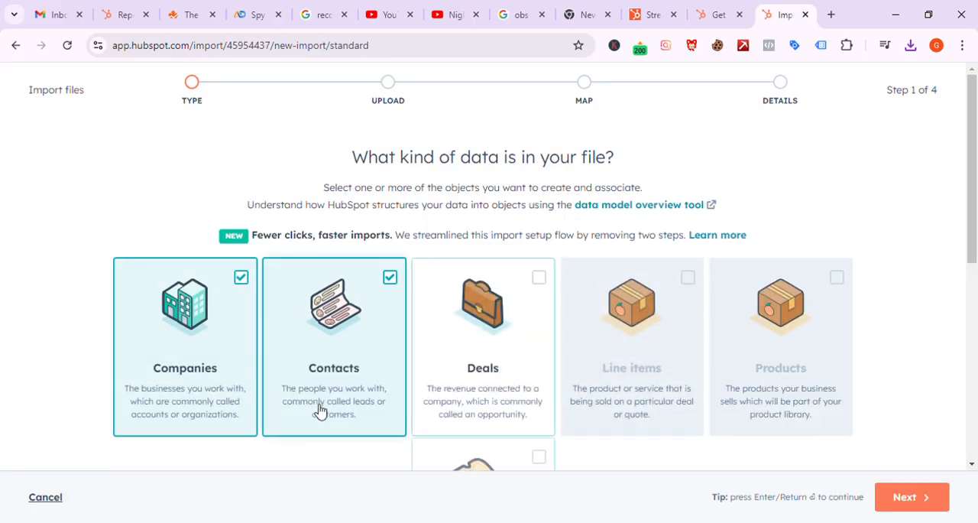
{"action": "scroll", "coordinate": [321, 412], "scroll_direction": "down", "scroll_amount": 1}
{"action": "scroll", "coordinate": [321, 411], "scroll_direction": "down", "scroll_amount": 2}
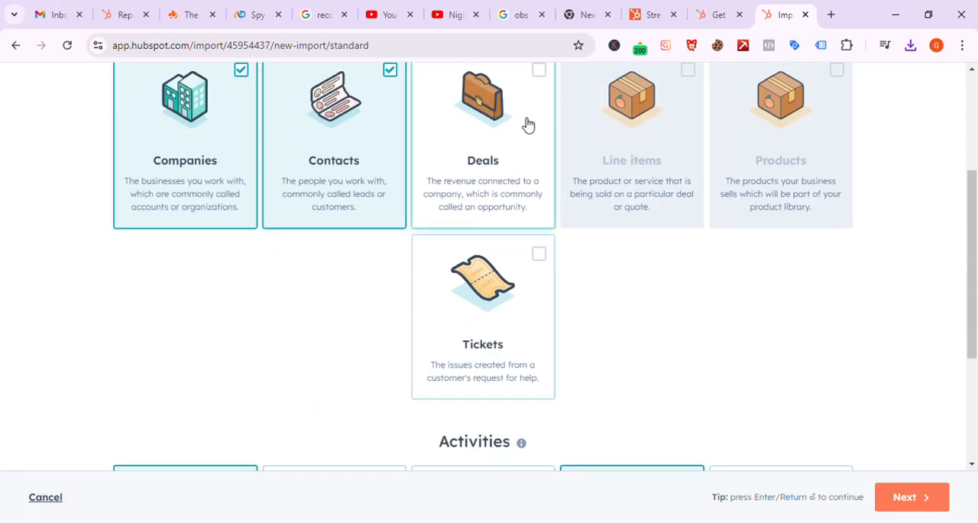
{"action": "scroll", "coordinate": [526, 125], "scroll_direction": "down", "scroll_amount": 3}
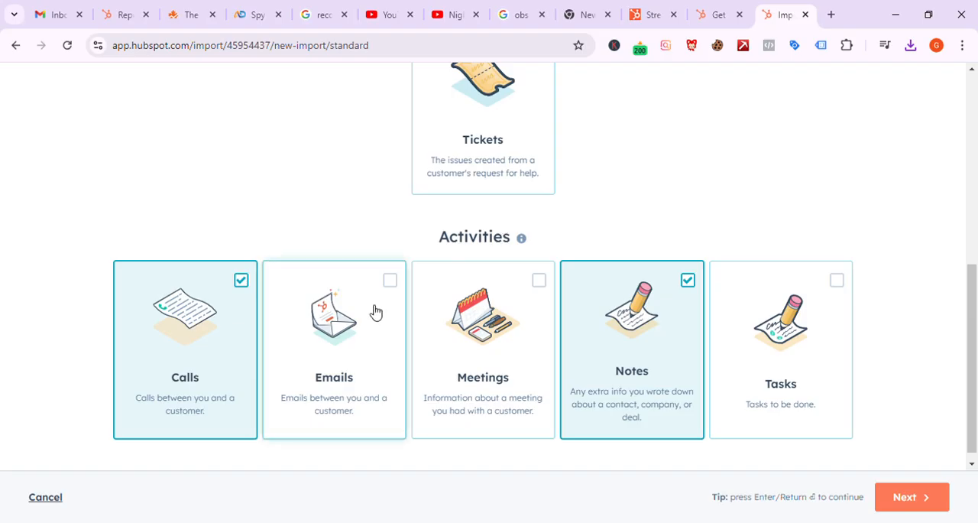
{"action": "scroll", "coordinate": [542, 160], "scroll_direction": "up", "scroll_amount": 5}
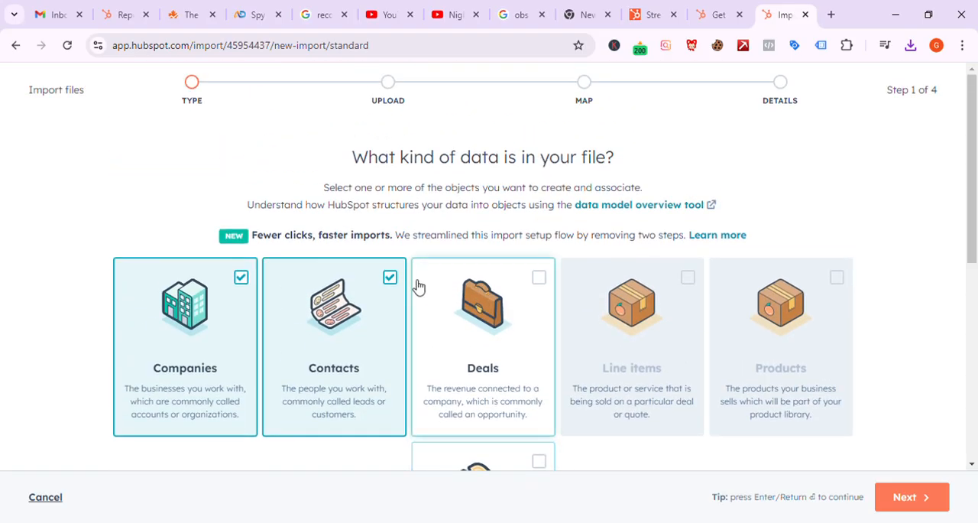
{"action": "left_click", "coordinate": [229, 304]}
{"action": "scroll", "coordinate": [489, 271], "scroll_direction": "down", "scroll_amount": 2}
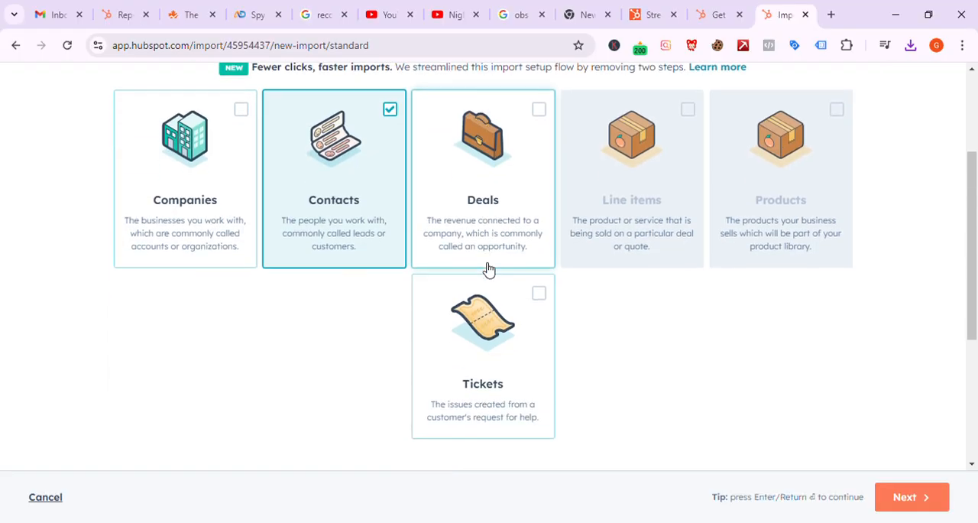
{"action": "left_click", "coordinate": [509, 191]}
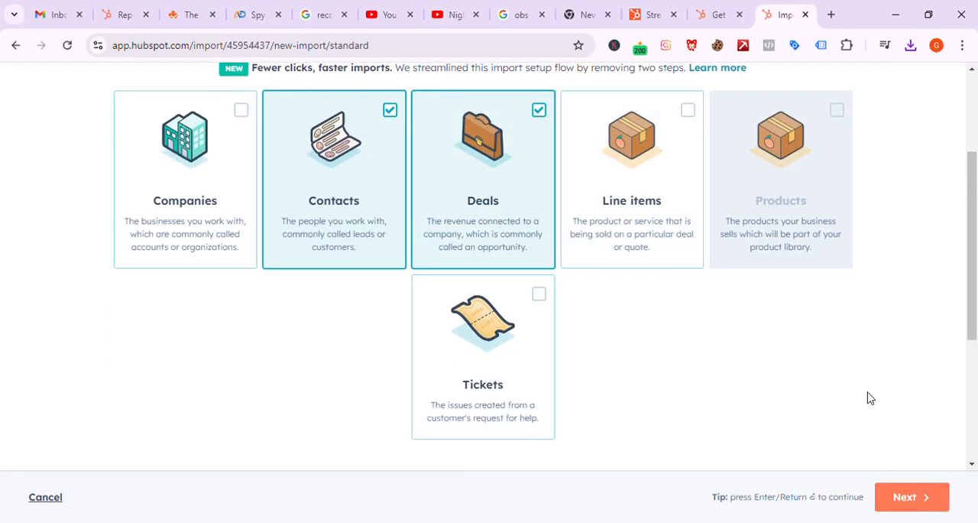
Step: Continue to the upload stage and download the example file for Calls, Notes, Contacts, and Deals
{"action": "left_click", "coordinate": [906, 496]}
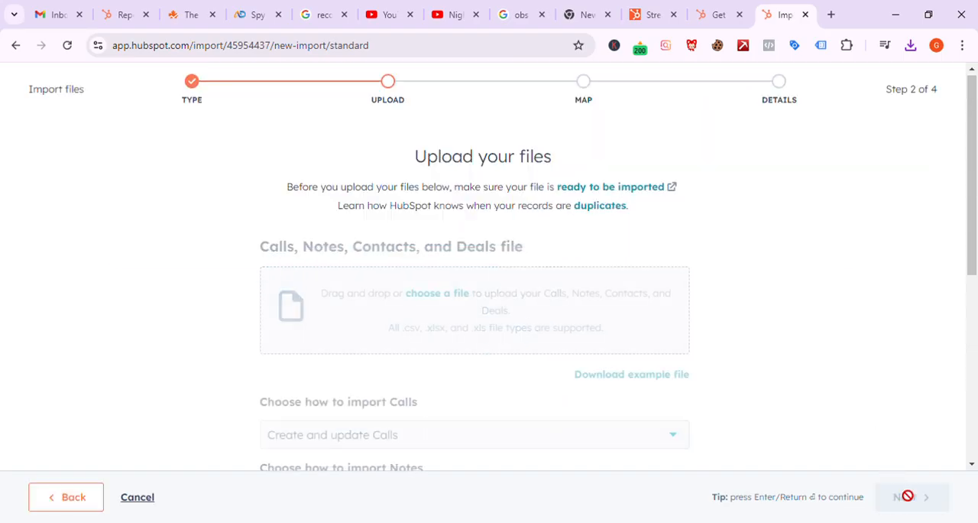
{"action": "scroll", "coordinate": [498, 304], "scroll_direction": "down", "scroll_amount": 2}
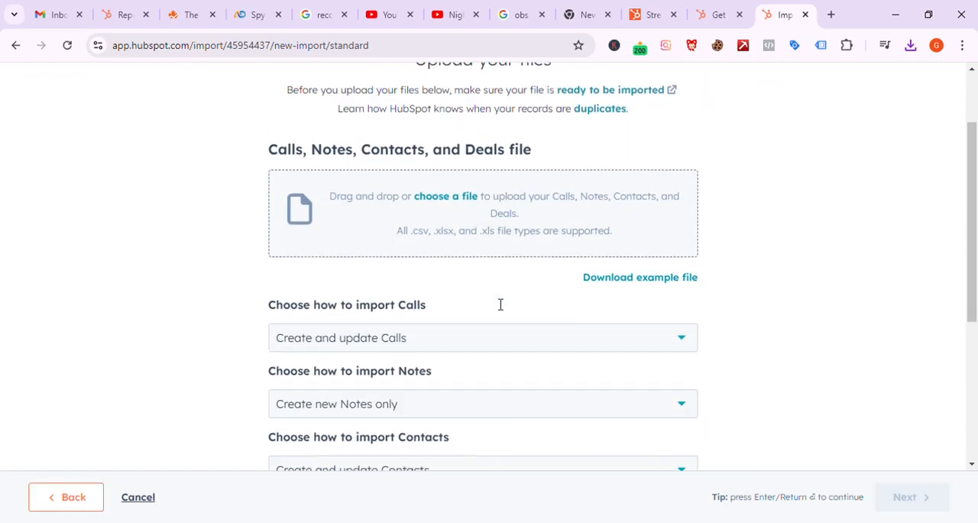
{"action": "left_click", "coordinate": [643, 268]}
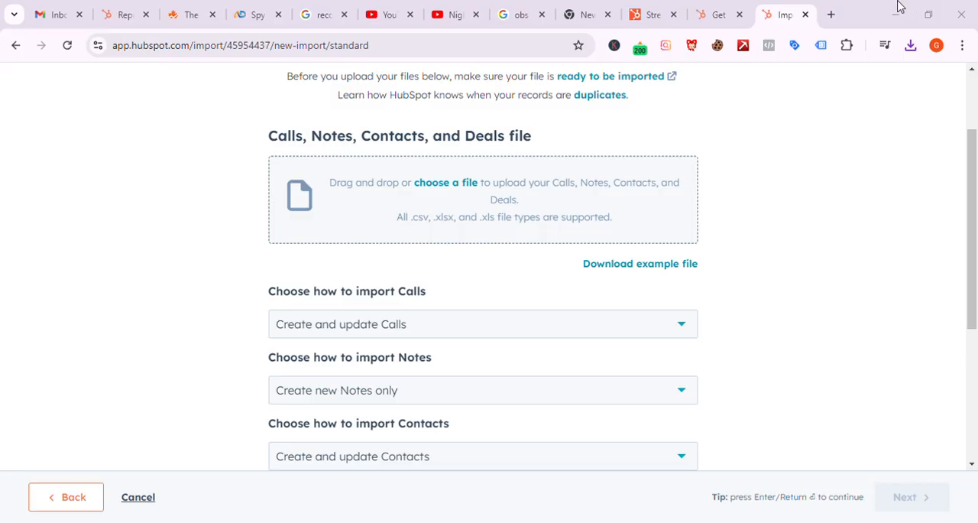
Step: Go back to the data type selection and deselect Deals
{"action": "scroll", "coordinate": [482, 338], "scroll_direction": "down", "scroll_amount": 4}
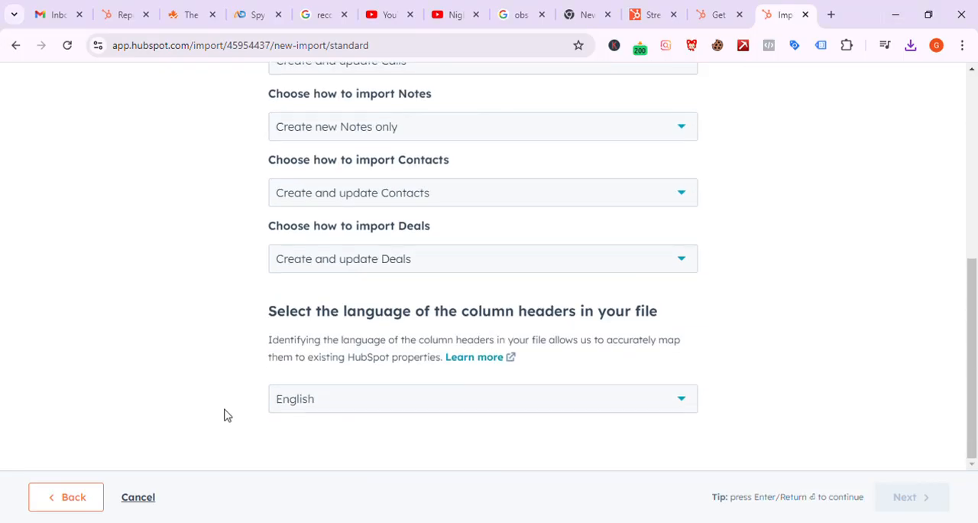
{"action": "left_click", "coordinate": [69, 497]}
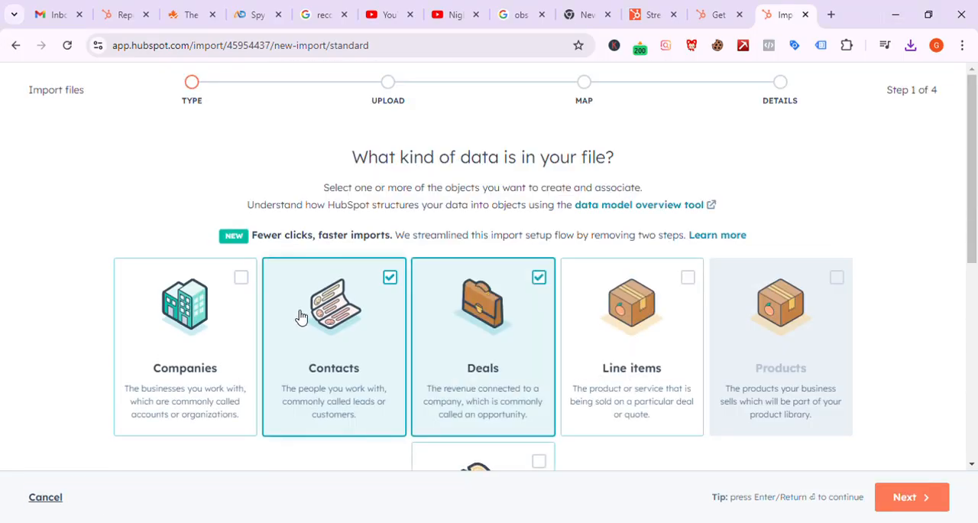
{"action": "left_click", "coordinate": [549, 285]}
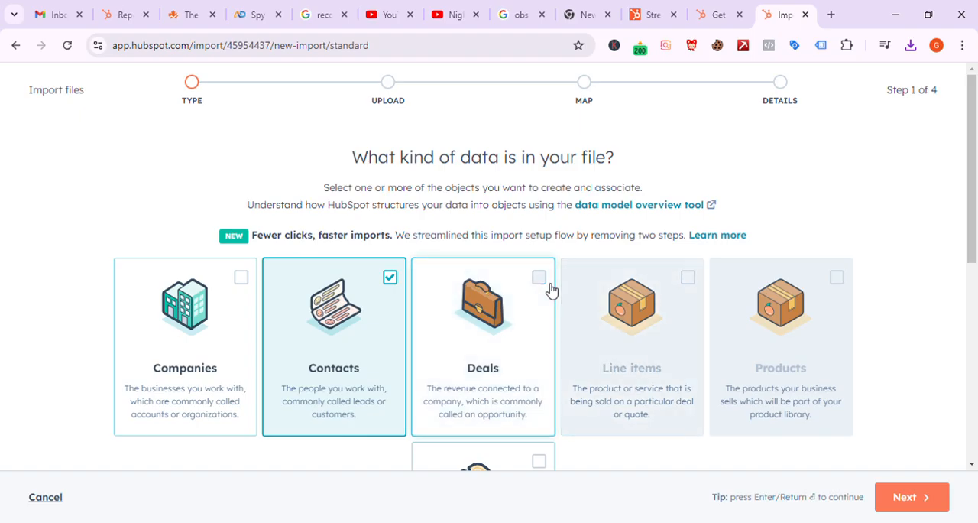
Step: Keep Contacts, Calls, and Notes selected, continue to the upload stage and download their example file
{"action": "scroll", "coordinate": [552, 288], "scroll_direction": "down", "scroll_amount": 3}
{"action": "scroll", "coordinate": [552, 287], "scroll_direction": "down", "scroll_amount": 3}
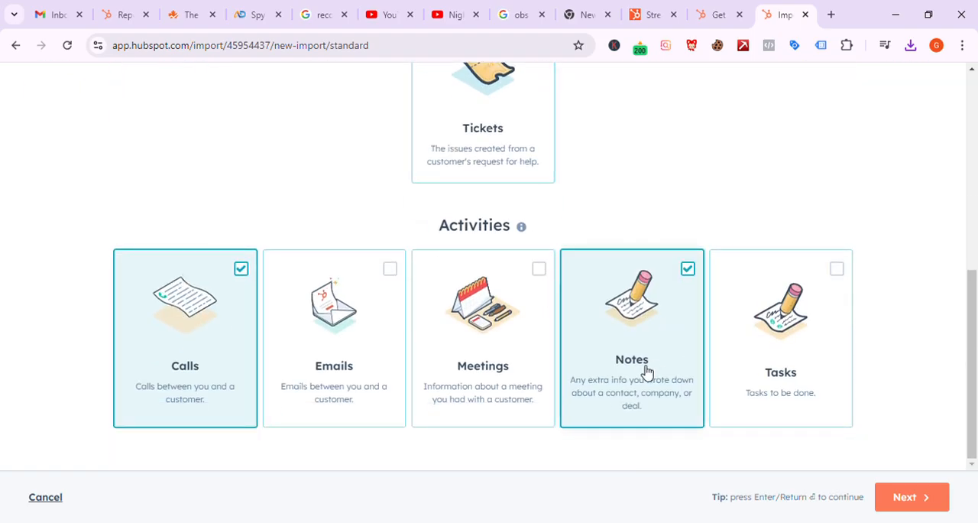
{"action": "left_click", "coordinate": [895, 497]}
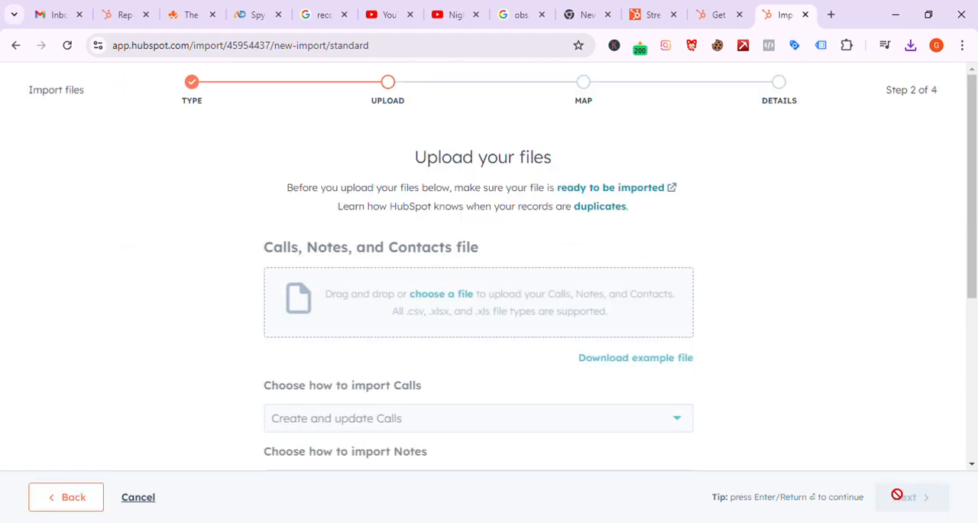
{"action": "left_click", "coordinate": [660, 359]}
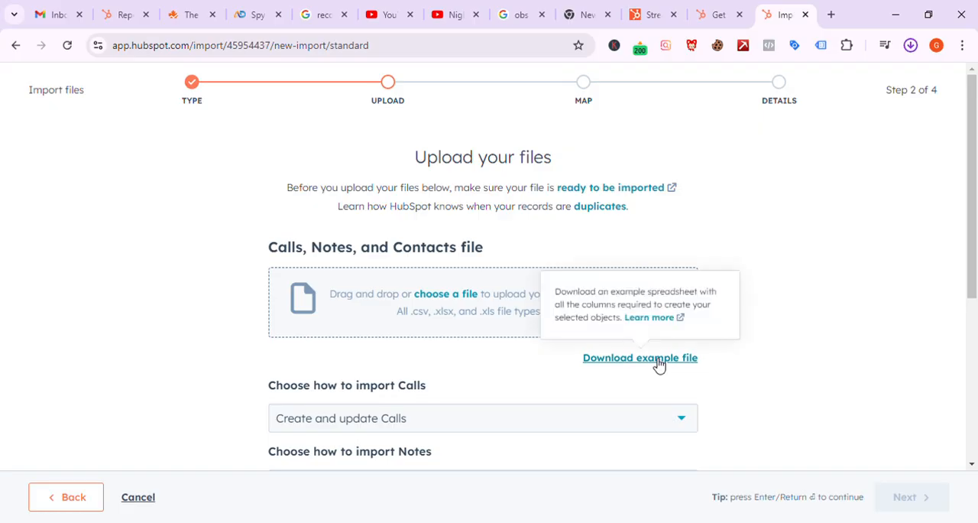
{"action": "left_click", "coordinate": [749, 88]}
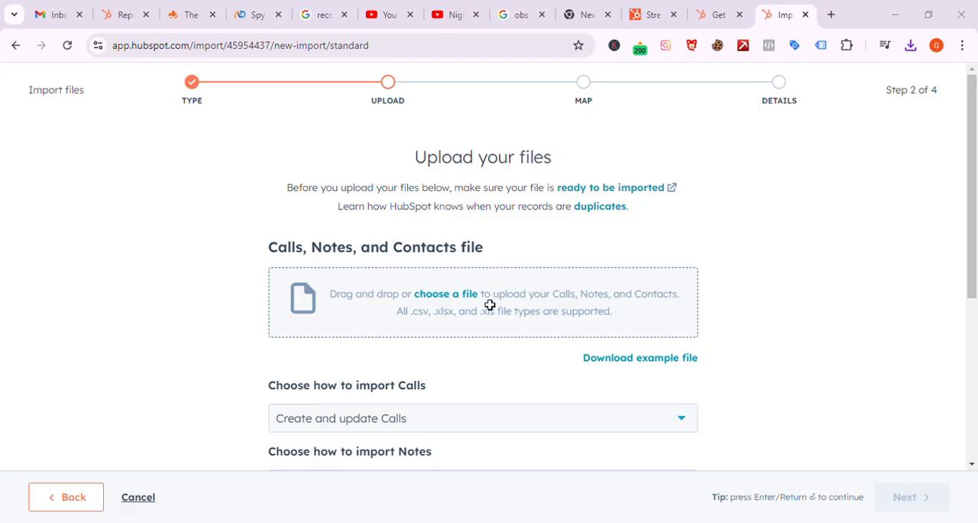
Step: Return to the data type selection and deselect the Notes and Calls activities
{"action": "mouse_move", "coordinate": [600, 206]}
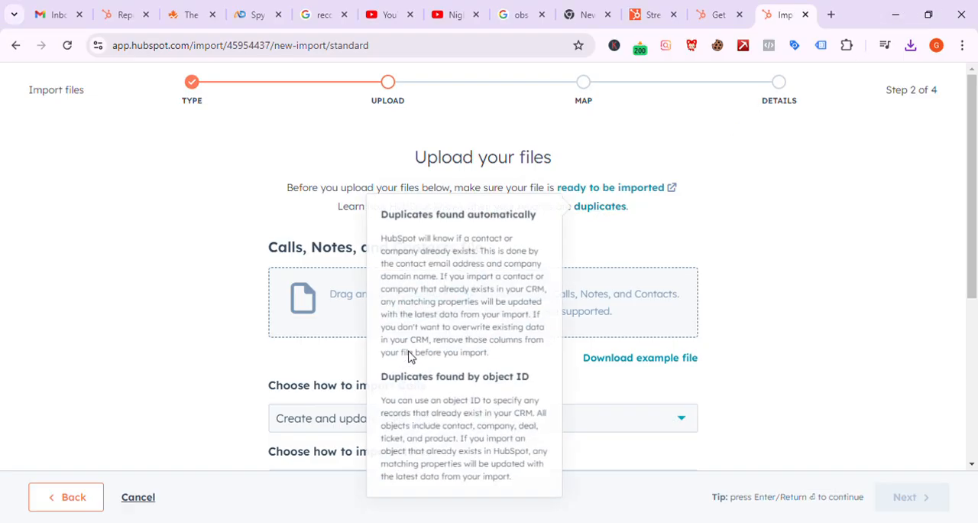
{"action": "scroll", "coordinate": [243, 386], "scroll_direction": "down", "scroll_amount": 4}
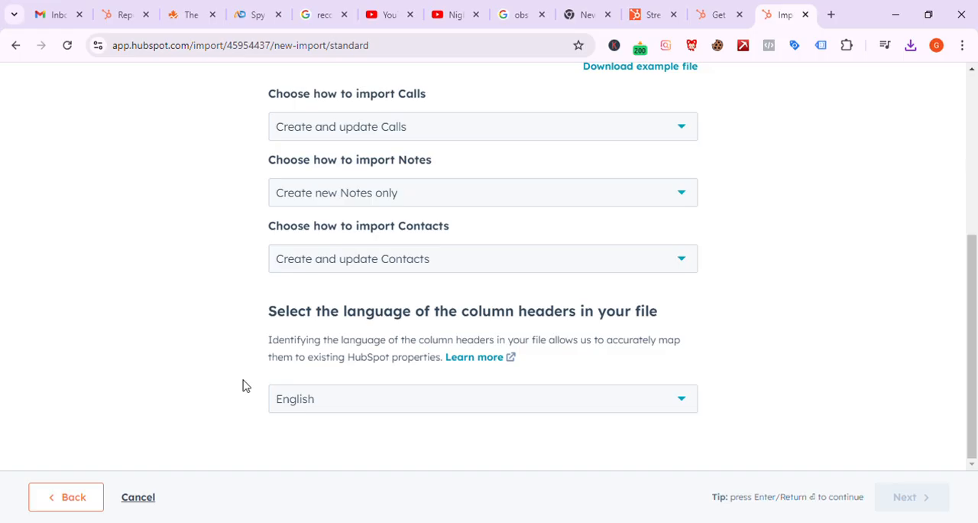
{"action": "left_click", "coordinate": [72, 493]}
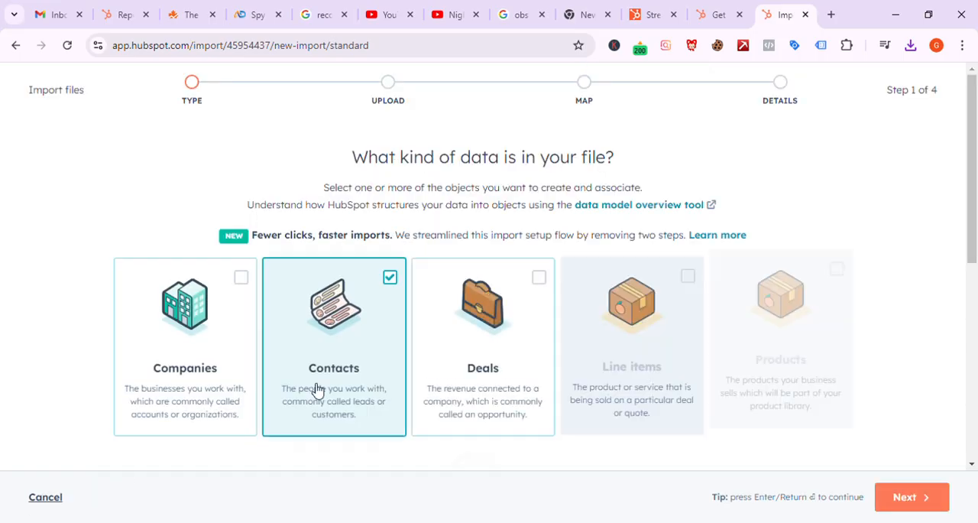
{"action": "scroll", "coordinate": [318, 390], "scroll_direction": "down", "scroll_amount": 5}
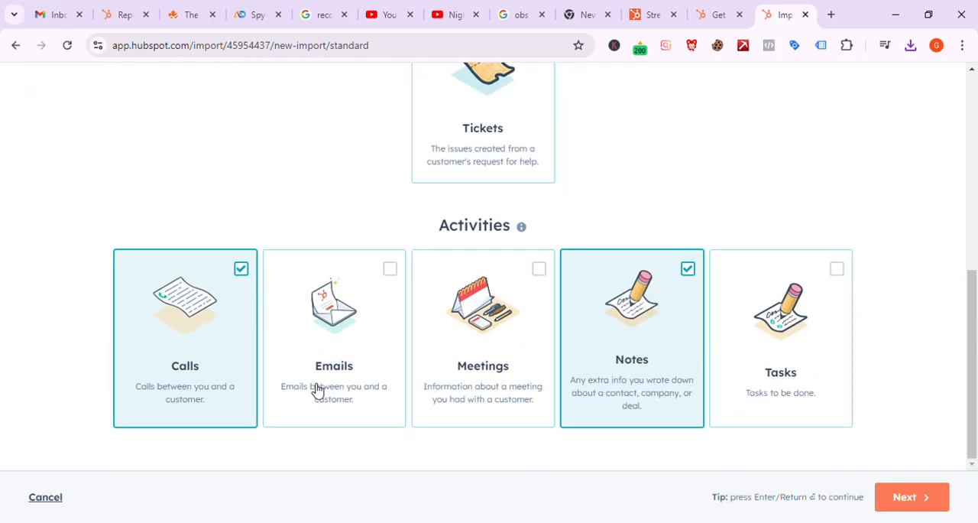
{"action": "left_click", "coordinate": [662, 297]}
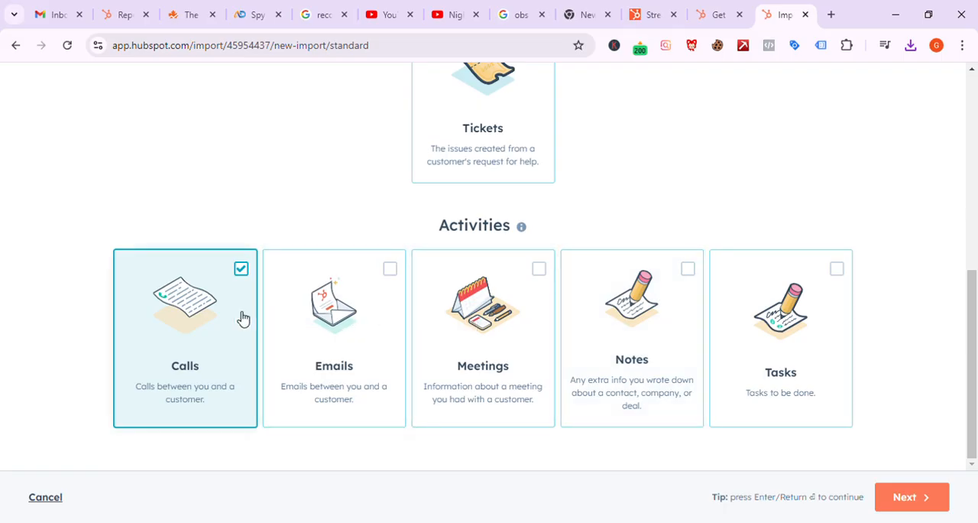
{"action": "left_click", "coordinate": [248, 271]}
{"action": "left_click", "coordinate": [248, 272]}
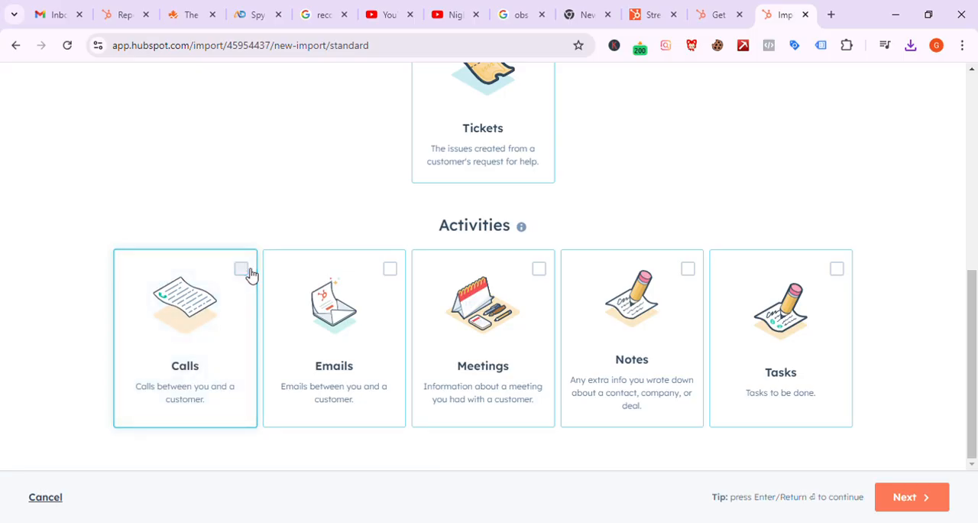
Step: Select Companies, Deals, and Line items in addition to Contacts as the data types to import
{"action": "scroll", "coordinate": [472, 192], "scroll_direction": "up", "scroll_amount": 3}
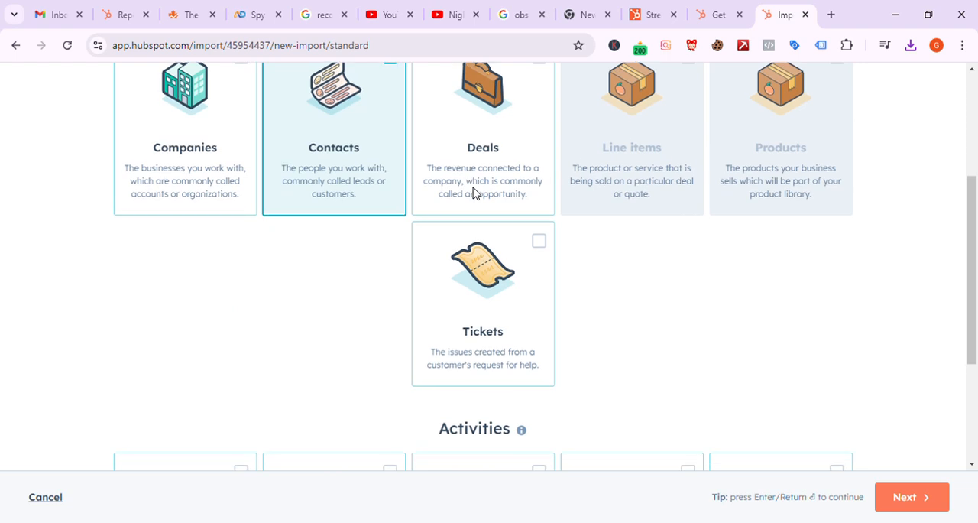
{"action": "scroll", "coordinate": [474, 193], "scroll_direction": "up", "scroll_amount": 3}
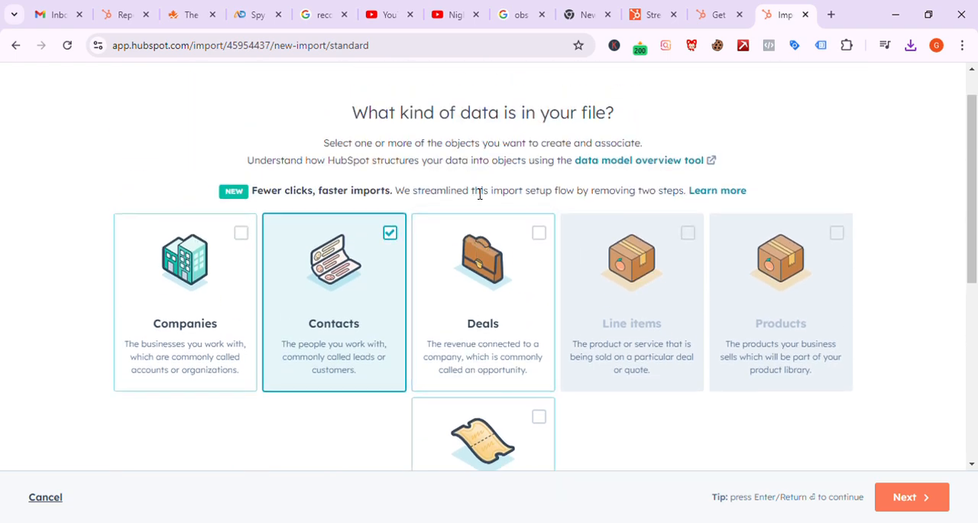
{"action": "left_click", "coordinate": [244, 236]}
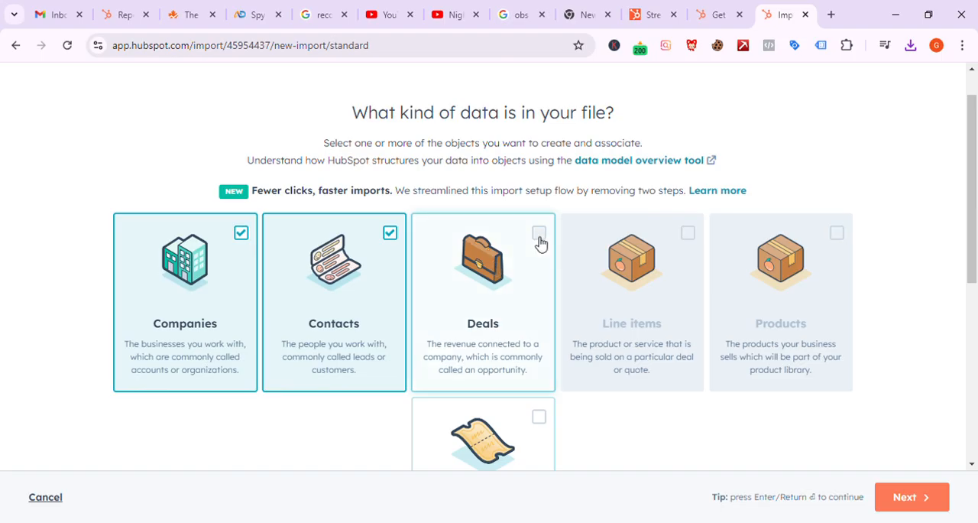
{"action": "left_click", "coordinate": [538, 235]}
{"action": "left_click", "coordinate": [678, 254]}
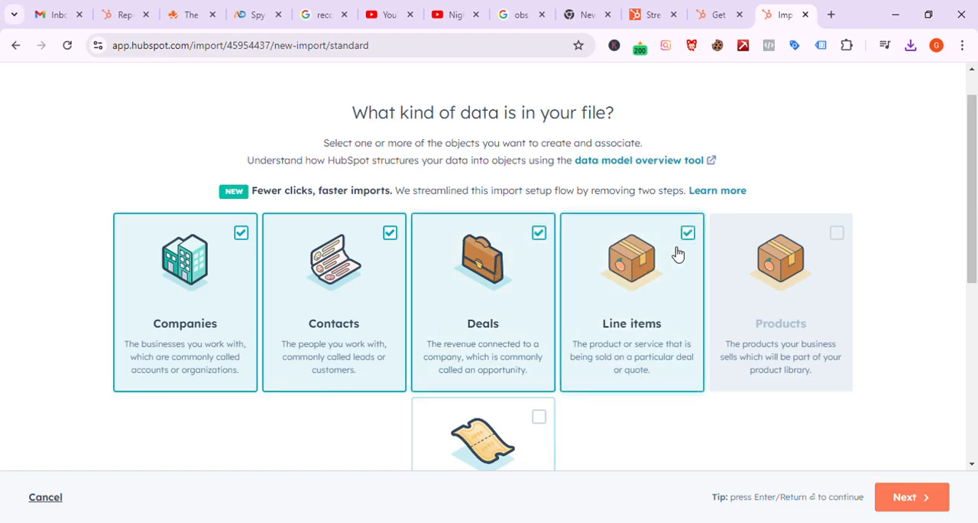
Step: Add Tickets to the data types selected for the import
{"action": "scroll", "coordinate": [533, 306], "scroll_direction": "down", "scroll_amount": 2}
{"action": "left_click", "coordinate": [534, 306]}
{"action": "scroll", "coordinate": [534, 306], "scroll_direction": "down", "scroll_amount": 2}
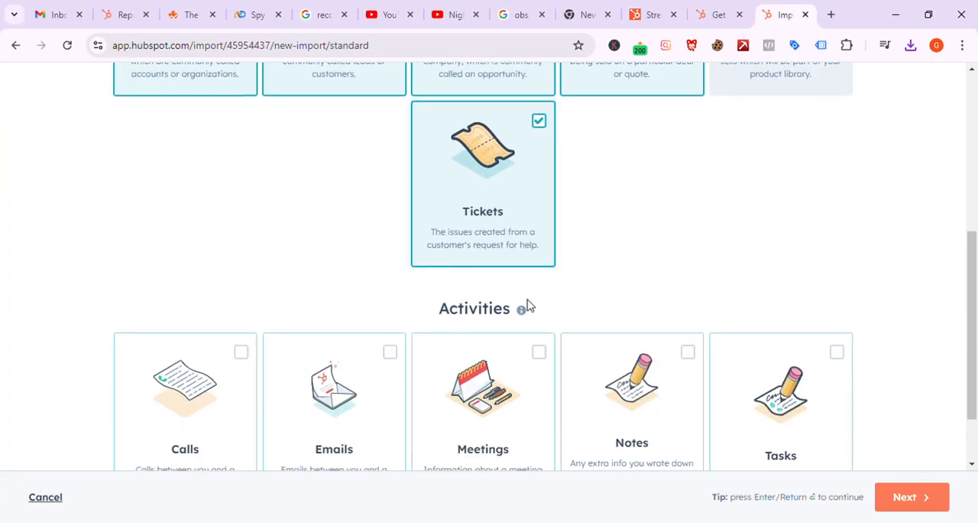
{"action": "scroll", "coordinate": [534, 306], "scroll_direction": "up", "scroll_amount": 1}
{"action": "scroll", "coordinate": [533, 306], "scroll_direction": "down", "scroll_amount": 2}
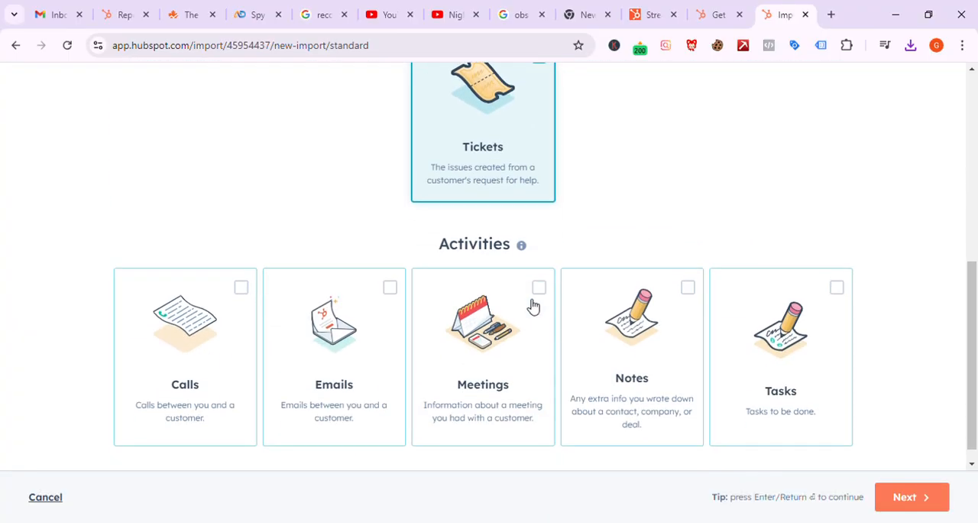
{"action": "scroll", "coordinate": [534, 306], "scroll_direction": "down", "scroll_amount": 1}
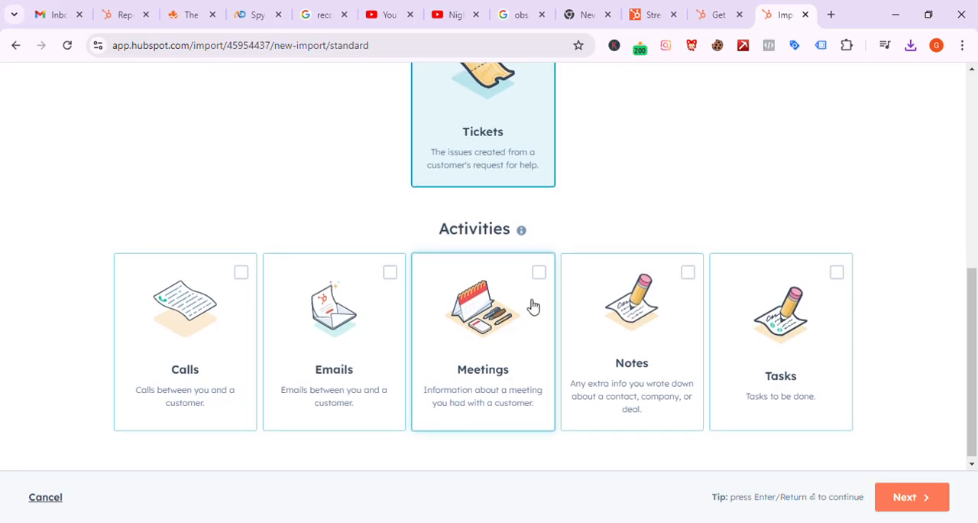
Step: Select all five activity types for the import: Calls, Emails, Meetings, Notes, and Tasks
{"action": "left_click", "coordinate": [232, 299]}
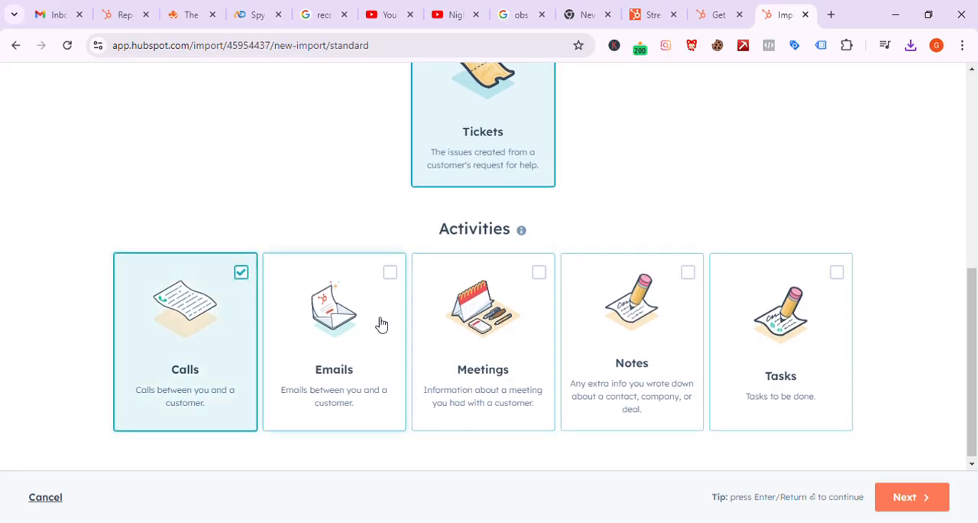
{"action": "left_click", "coordinate": [380, 323]}
{"action": "left_click", "coordinate": [516, 330]}
{"action": "left_click", "coordinate": [653, 339]}
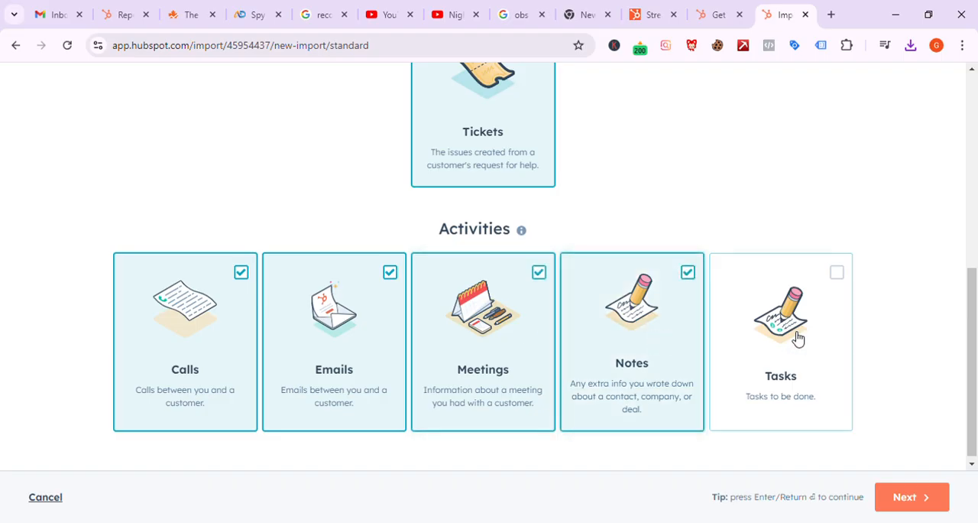
{"action": "left_click", "coordinate": [795, 338]}
Step: Continue to the upload stage, download the example file for the combined data types and review the import options
{"action": "left_click", "coordinate": [934, 497]}
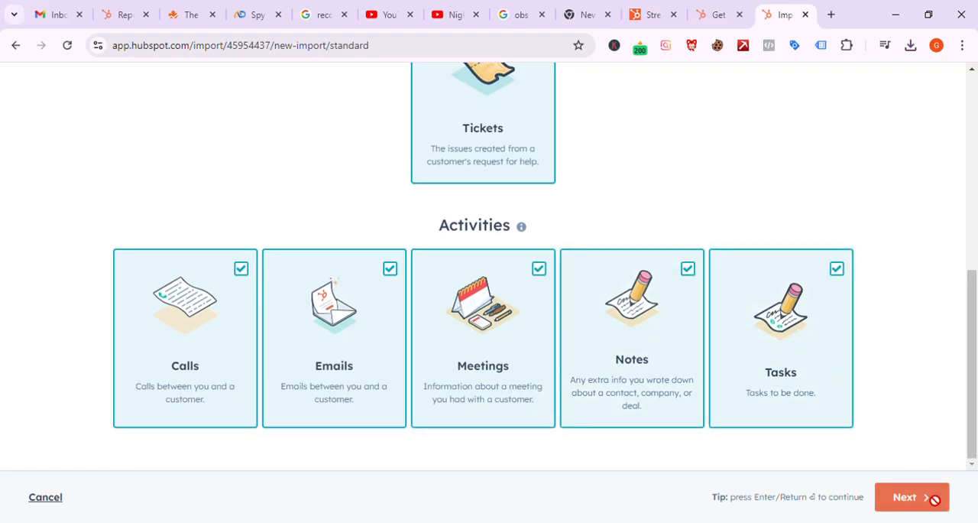
{"action": "left_click", "coordinate": [660, 396]}
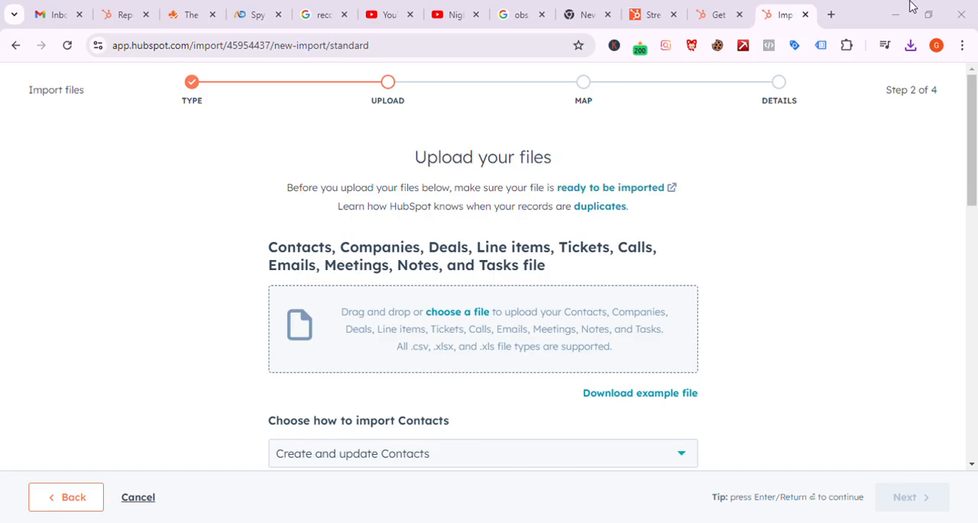
{"action": "scroll", "coordinate": [504, 256], "scroll_direction": "down", "scroll_amount": 1}
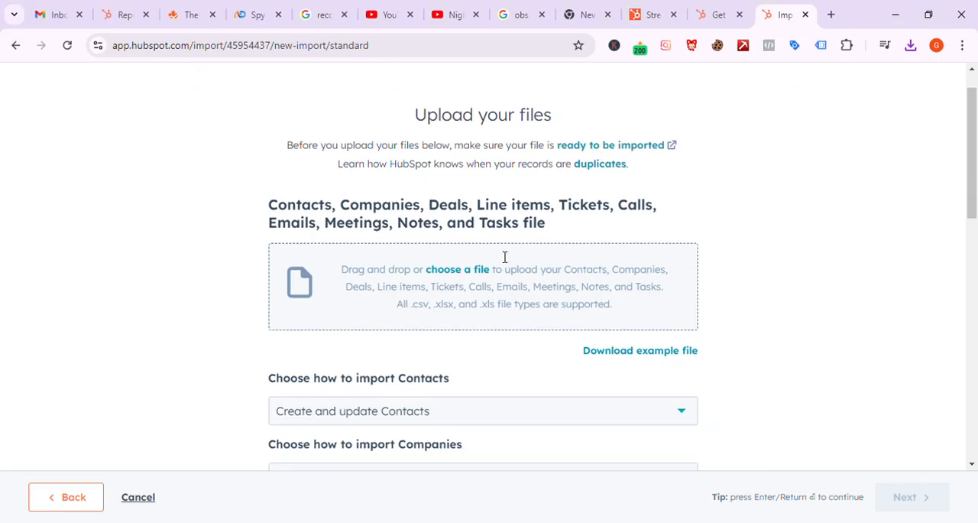
{"action": "scroll", "coordinate": [600, 309], "scroll_direction": "up", "scroll_amount": 1}
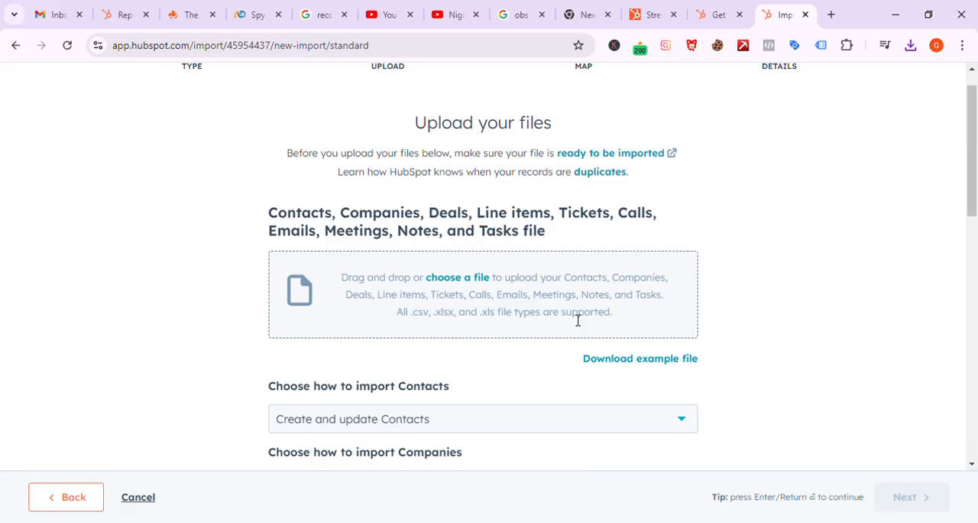
{"action": "scroll", "coordinate": [570, 322], "scroll_direction": "down", "scroll_amount": 10}
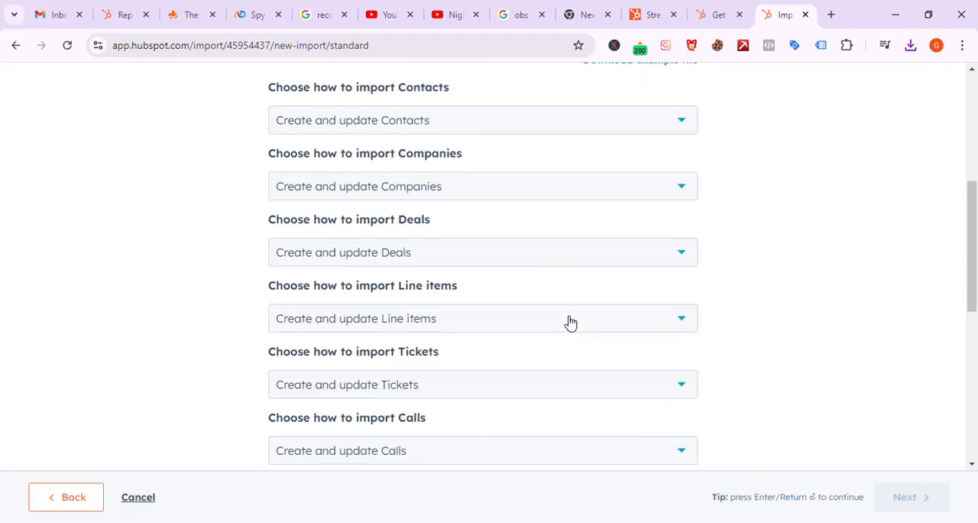
Step: Return to the data type selection and cancel this import
{"action": "left_click", "coordinate": [68, 496]}
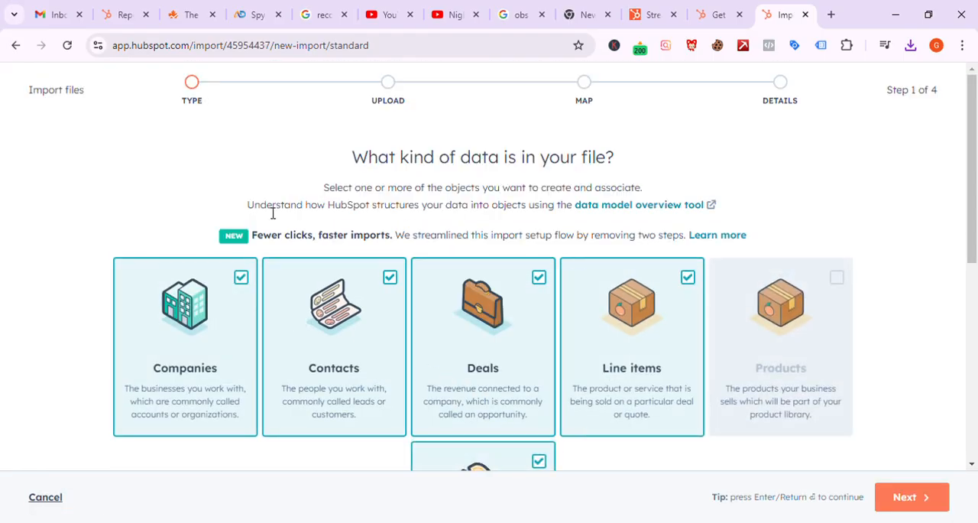
{"action": "scroll", "coordinate": [262, 247], "scroll_direction": "down", "scroll_amount": 5}
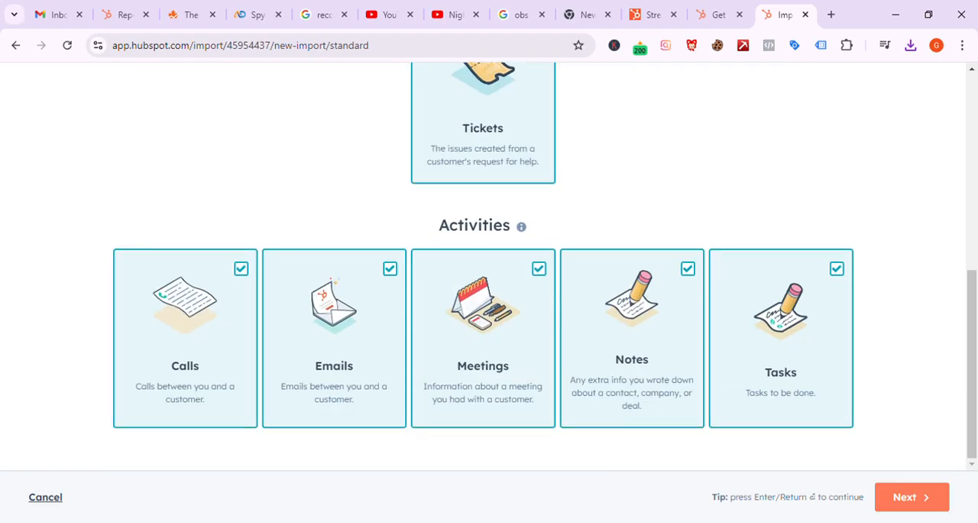
{"action": "left_click", "coordinate": [42, 497]}
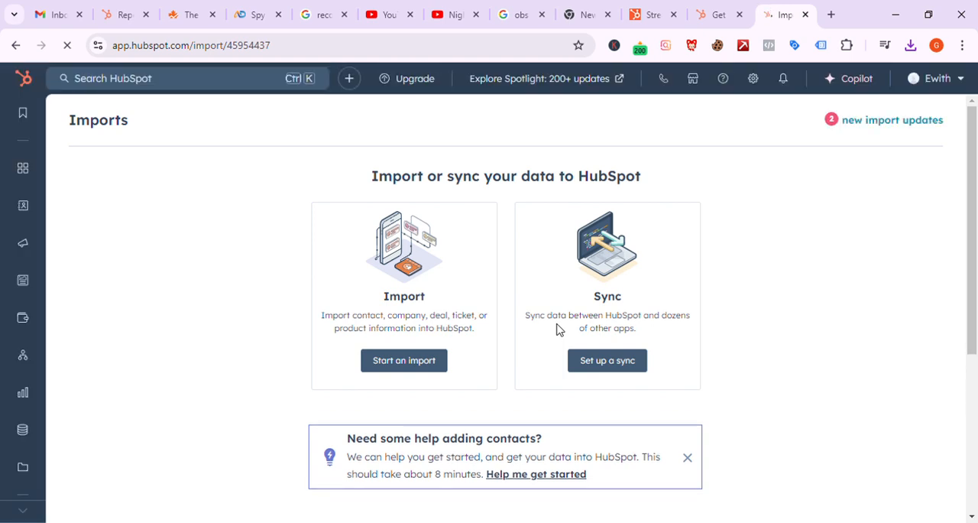
Step: Review the past imports and view the contacts brought in by Dental Googlemap sheet .xlsx
{"action": "scroll", "coordinate": [556, 329], "scroll_direction": "down", "scroll_amount": 2}
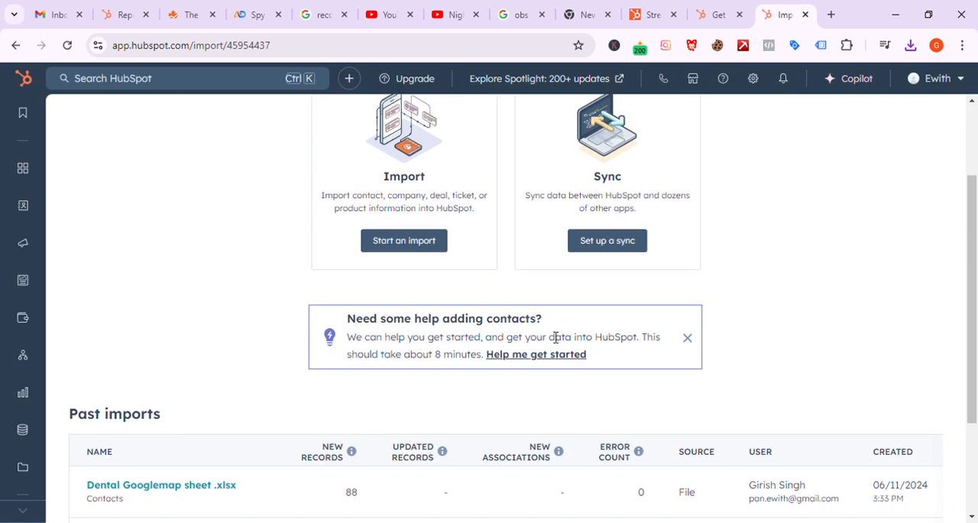
{"action": "scroll", "coordinate": [555, 334], "scroll_direction": "down", "scroll_amount": 2}
{"action": "mouse_move", "coordinate": [250, 409]}
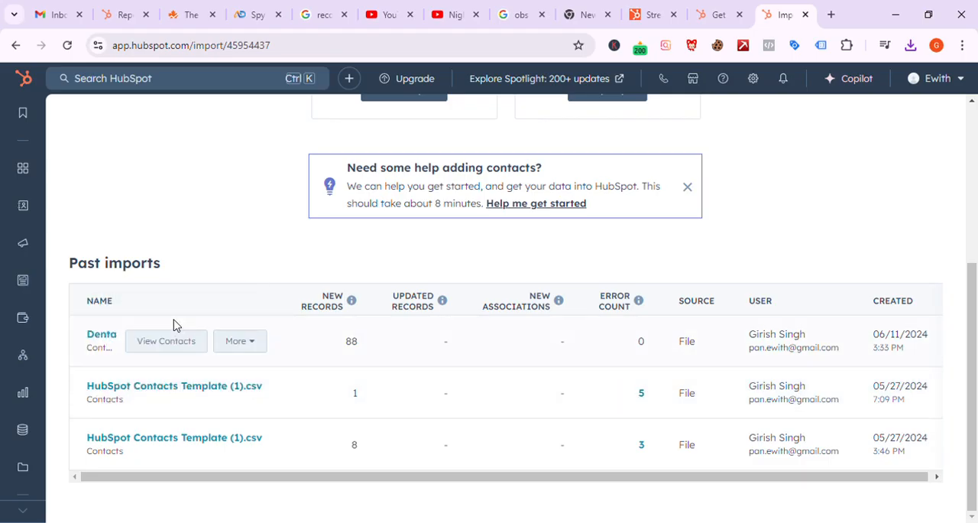
{"action": "left_click", "coordinate": [245, 347]}
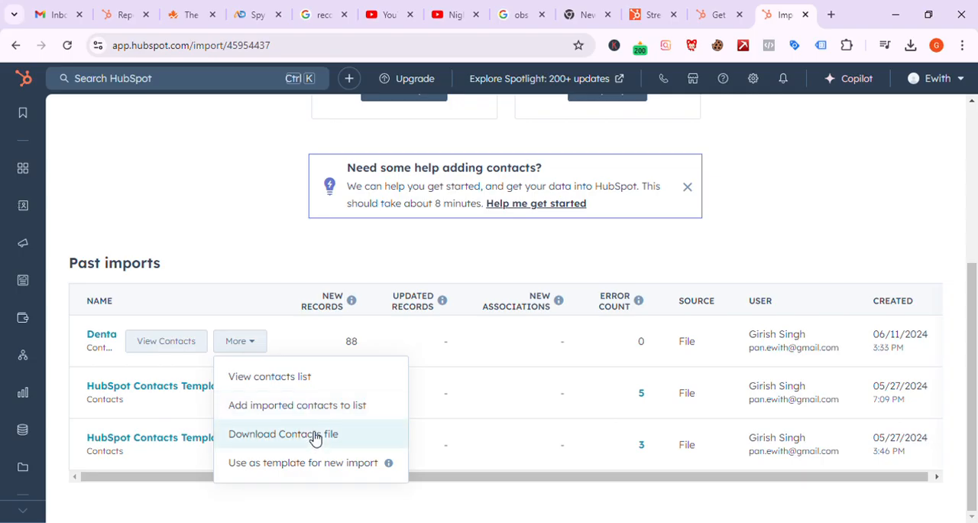
{"action": "left_click", "coordinate": [182, 345]}
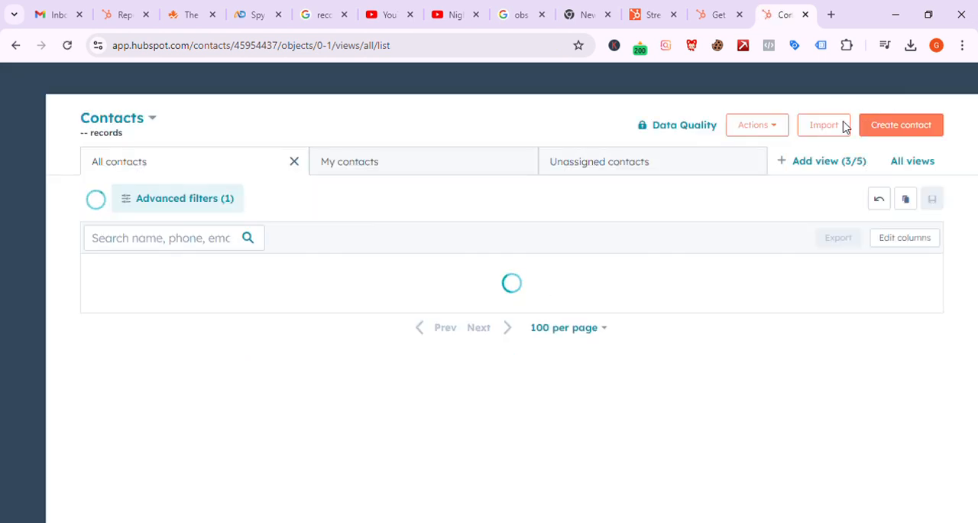
Step: Return to the past imports and download the Contacts file of the Dental Googlemap sheet .xlsx import
{"action": "left_click", "coordinate": [849, 126]}
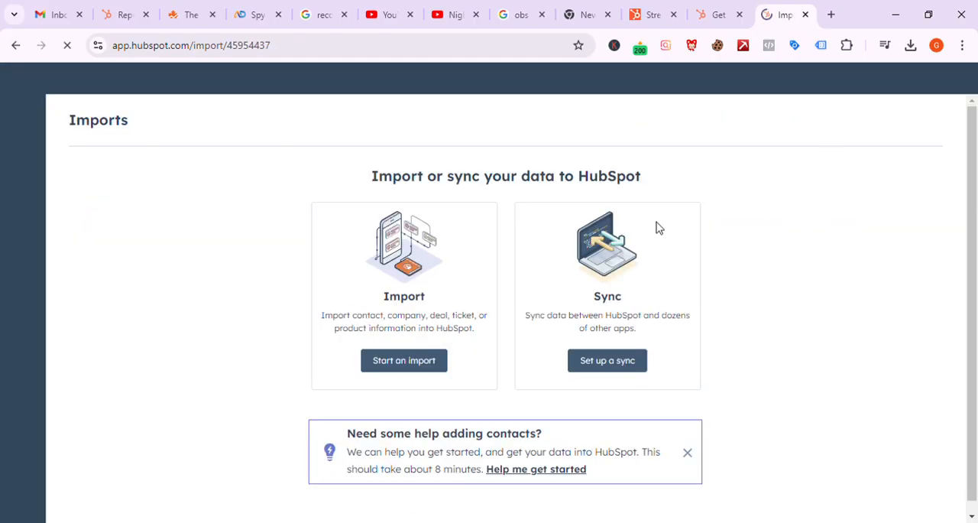
{"action": "scroll", "coordinate": [424, 372], "scroll_direction": "down", "scroll_amount": 4}
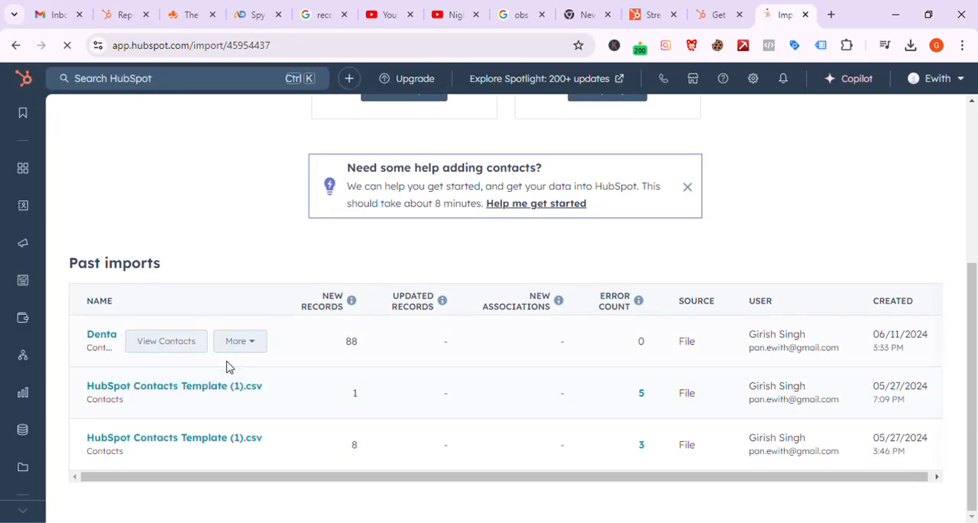
{"action": "left_click", "coordinate": [264, 349]}
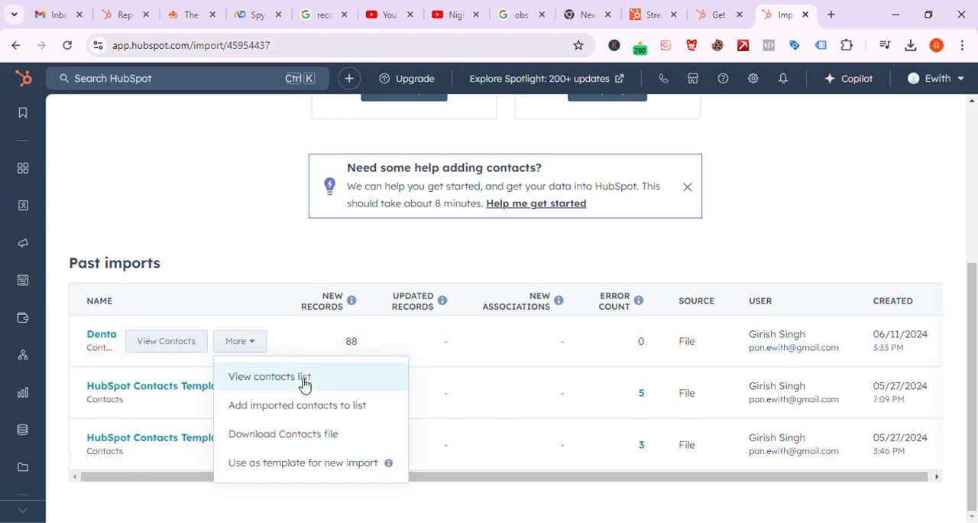
{"action": "left_click", "coordinate": [326, 431]}
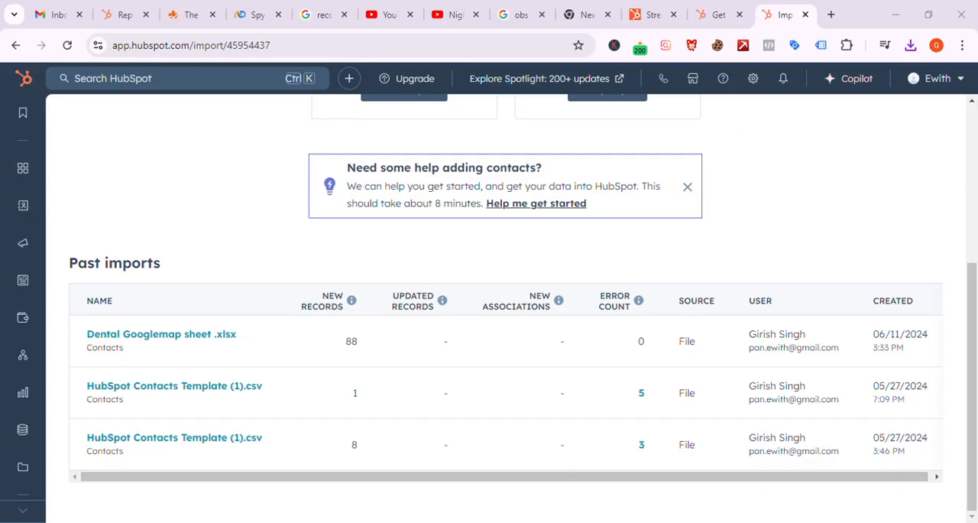
{"action": "mouse_move", "coordinate": [450, 345]}
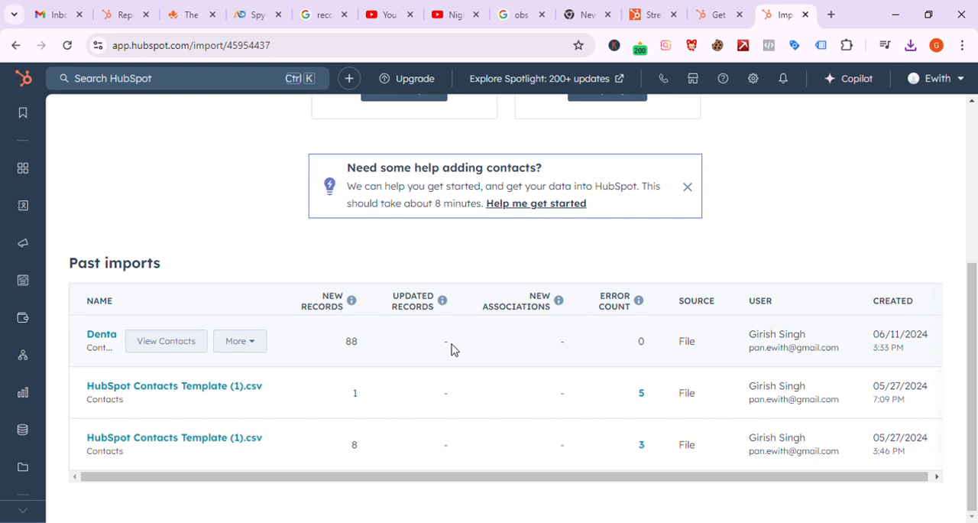
{"action": "left_click", "coordinate": [240, 341]}
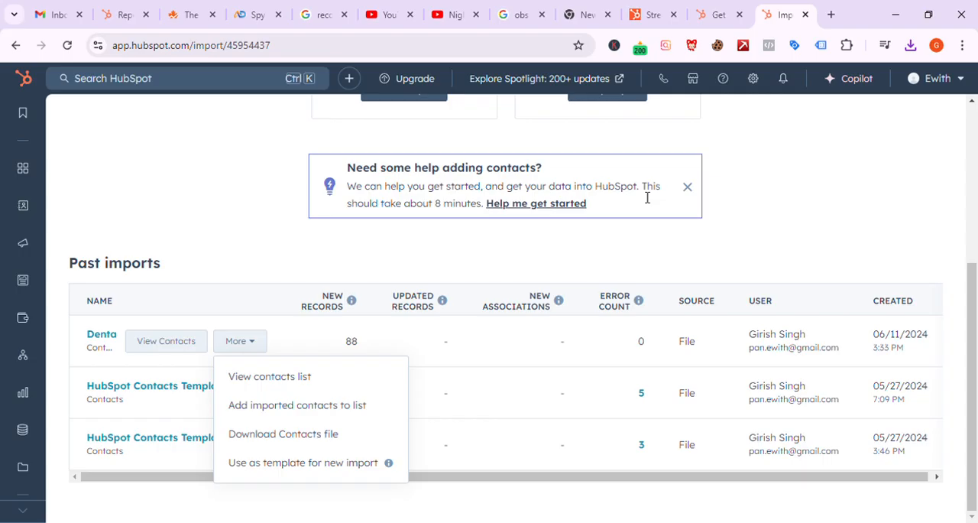
{"action": "left_click", "coordinate": [304, 472]}
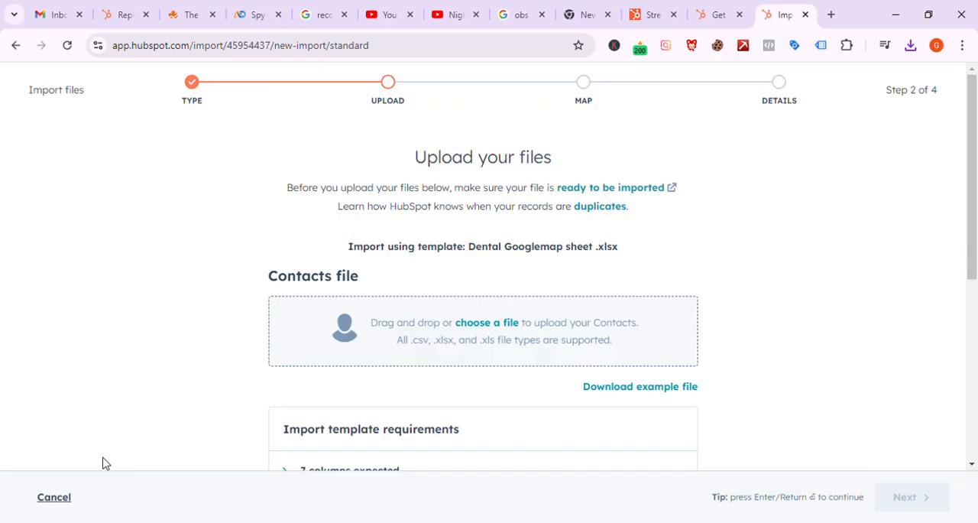
{"action": "left_click", "coordinate": [58, 502]}
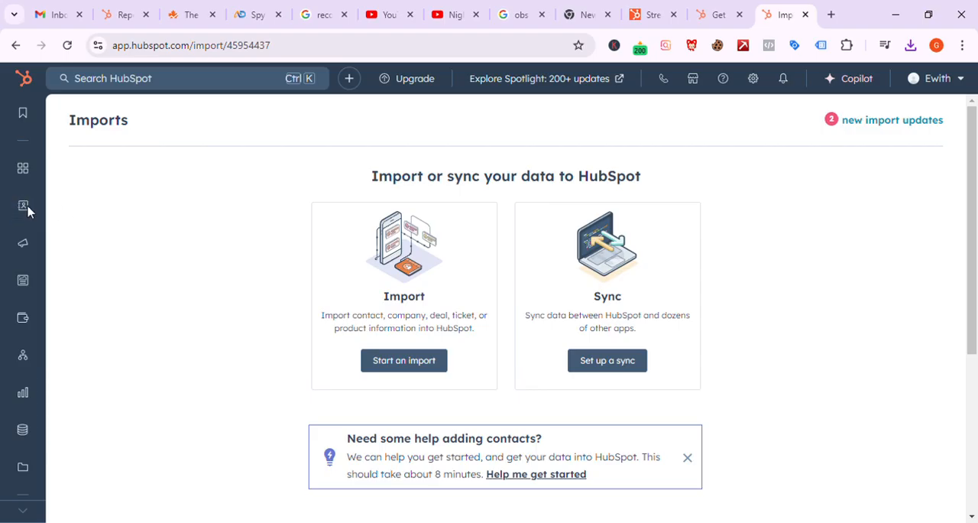
Step: Reopen the imports page from Contacts and start a new import using Dental Googlemap sheet .xlsx as the template
{"action": "mouse_move", "coordinate": [23, 211]}
{"action": "left_click", "coordinate": [83, 216]}
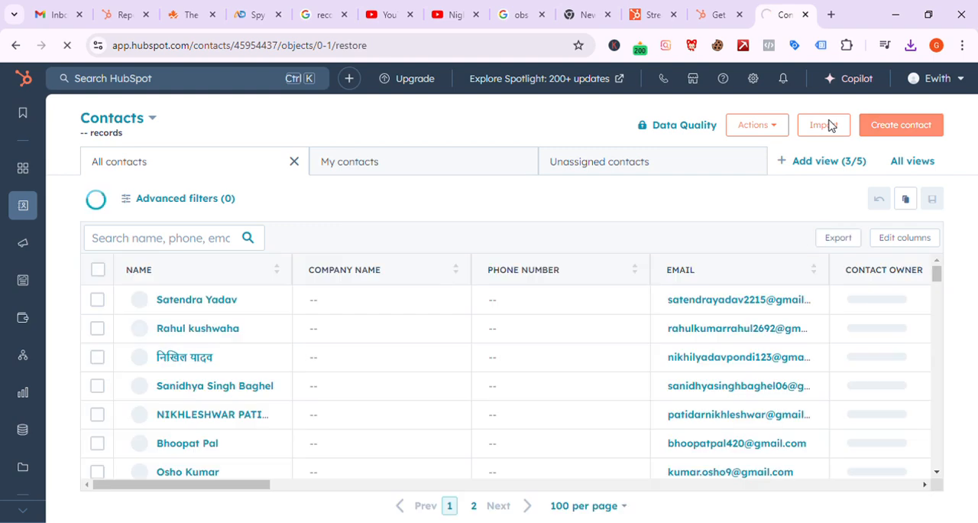
{"action": "left_click", "coordinate": [833, 125]}
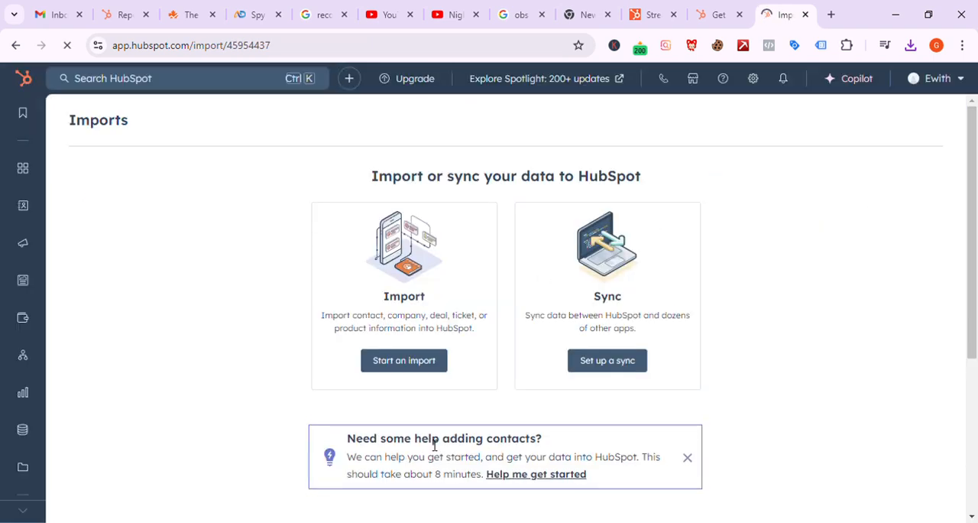
{"action": "scroll", "coordinate": [430, 409], "scroll_direction": "down", "scroll_amount": 4}
{"action": "mouse_move", "coordinate": [175, 338]}
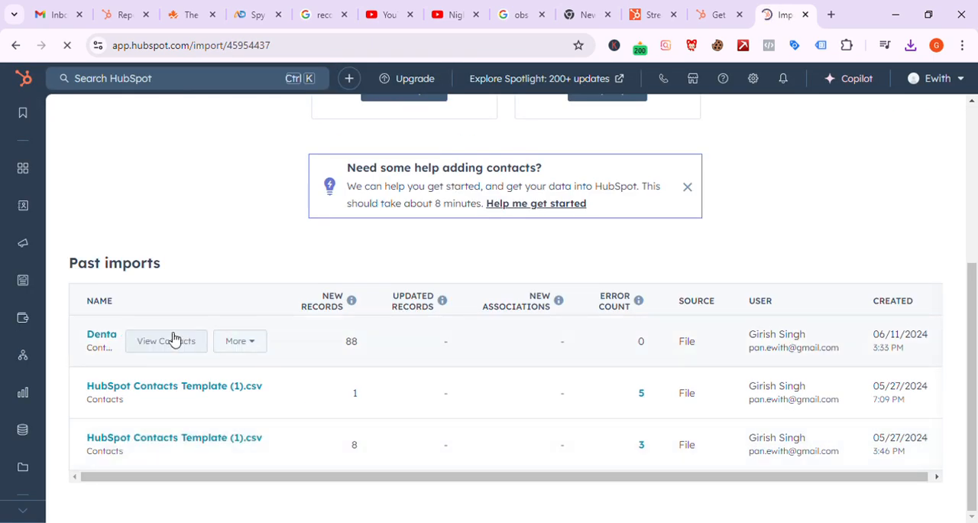
{"action": "left_click", "coordinate": [239, 344]}
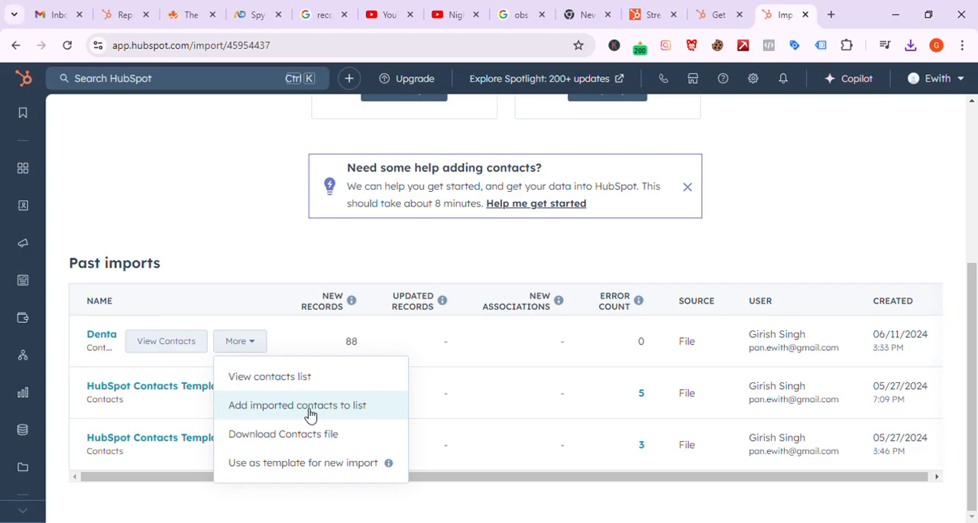
{"action": "left_click", "coordinate": [297, 468]}
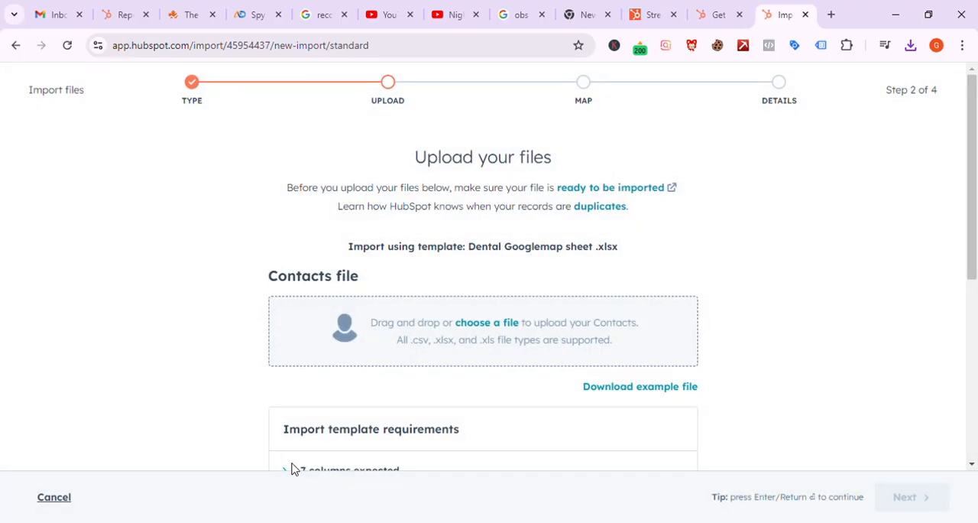
Step: Review the template's upload requirements and download its Contacts example file
{"action": "scroll", "coordinate": [644, 225], "scroll_direction": "down", "scroll_amount": 3}
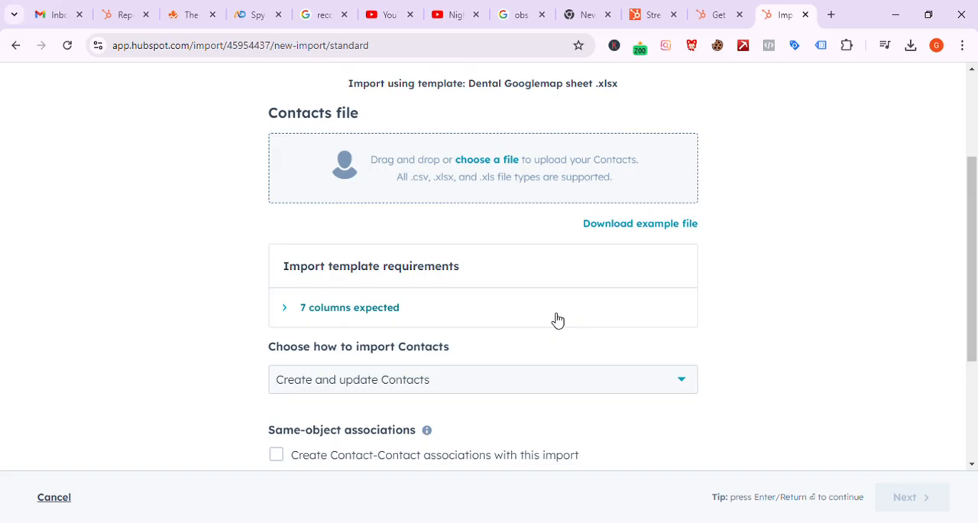
{"action": "scroll", "coordinate": [557, 319], "scroll_direction": "down", "scroll_amount": 1}
{"action": "scroll", "coordinate": [626, 299], "scroll_direction": "up", "scroll_amount": 1}
{"action": "left_click", "coordinate": [666, 252]}
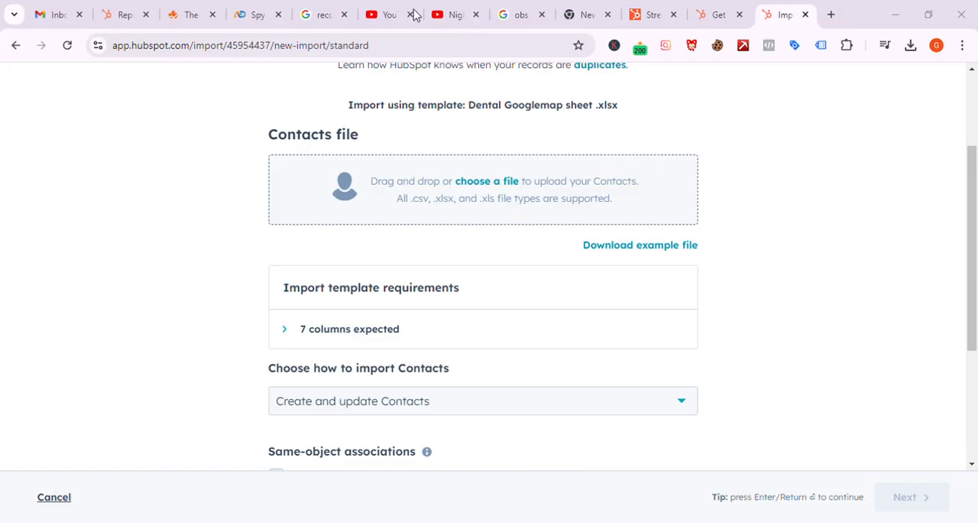
Step: Upload dental katni hub.xlsx as the Contacts file and review the import settings below it
{"action": "key", "text": "alt+Tab"}
{"action": "left_click", "coordinate": [493, 181]}
{"action": "left_click", "coordinate": [375, 321]}
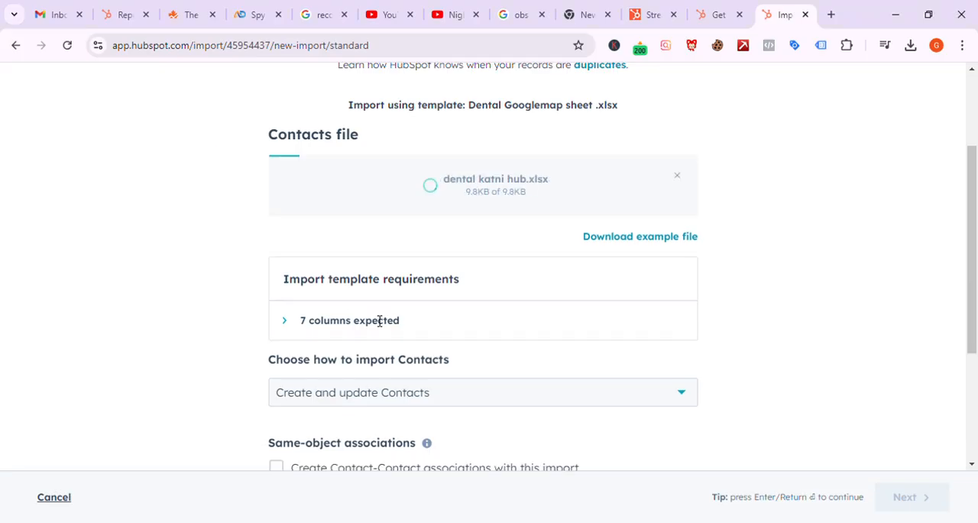
{"action": "scroll", "coordinate": [513, 318], "scroll_direction": "down", "scroll_amount": 3}
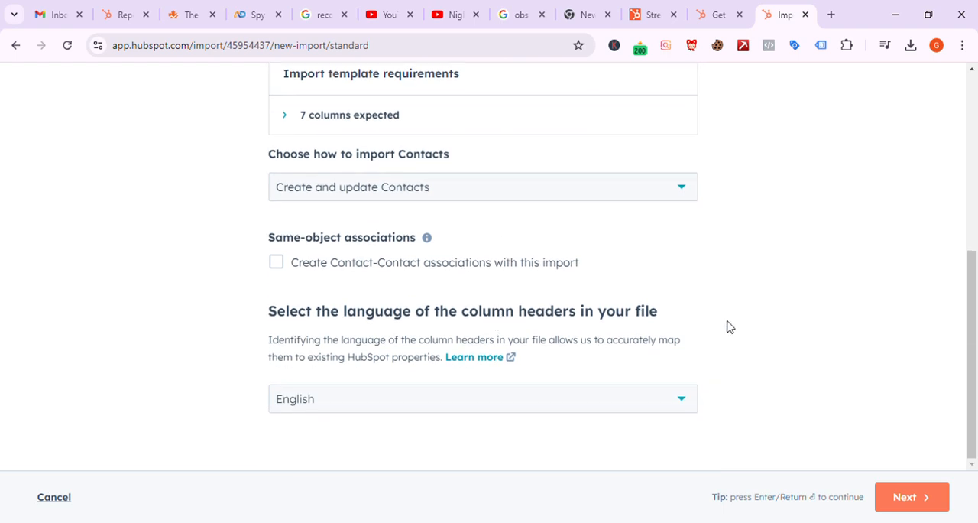
{"action": "scroll", "coordinate": [729, 326], "scroll_direction": "up", "scroll_amount": 2}
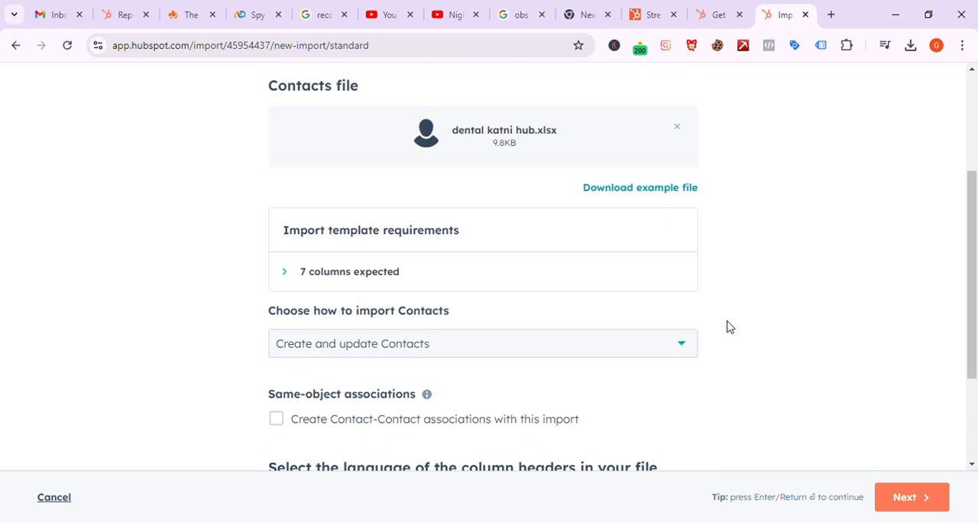
Step: Keep the contact import mode as Create and update Contacts and continue to the column mapping
{"action": "left_click", "coordinate": [662, 353]}
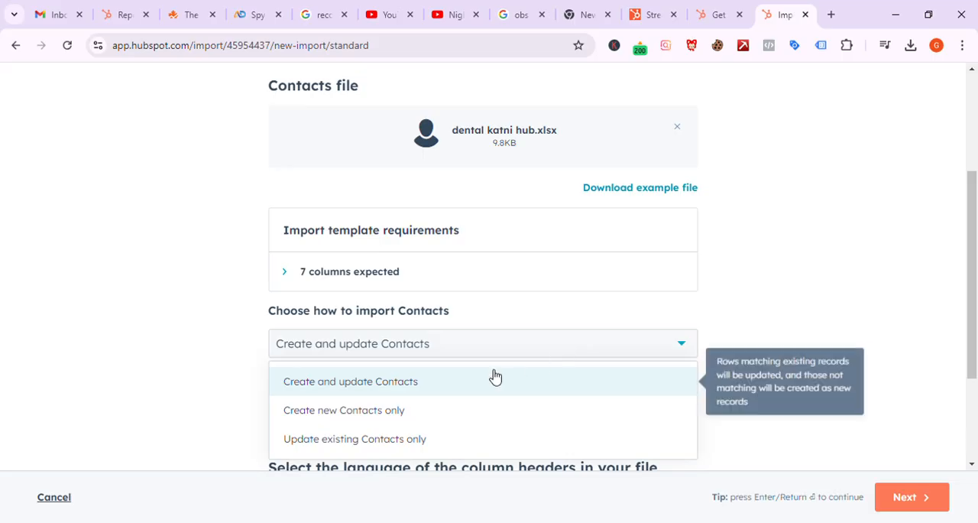
{"action": "left_click", "coordinate": [807, 293]}
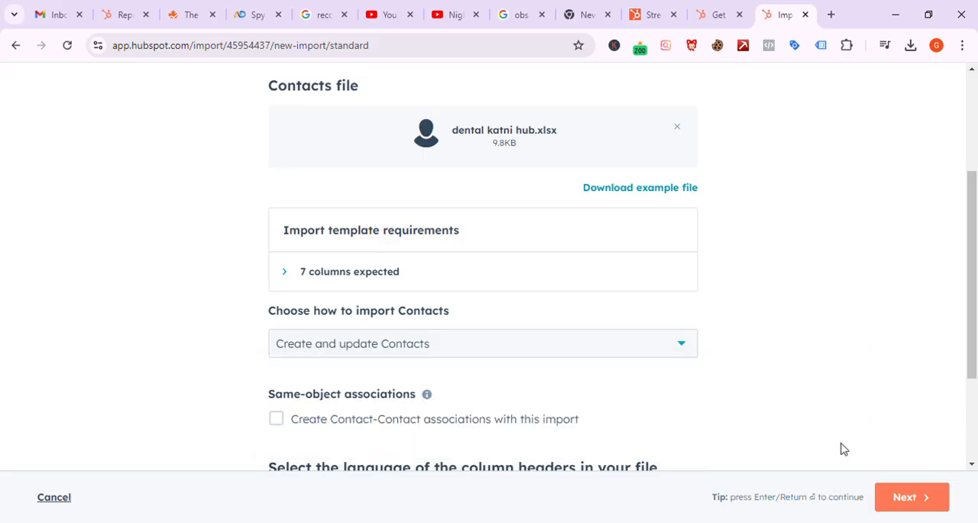
{"action": "left_click", "coordinate": [925, 510]}
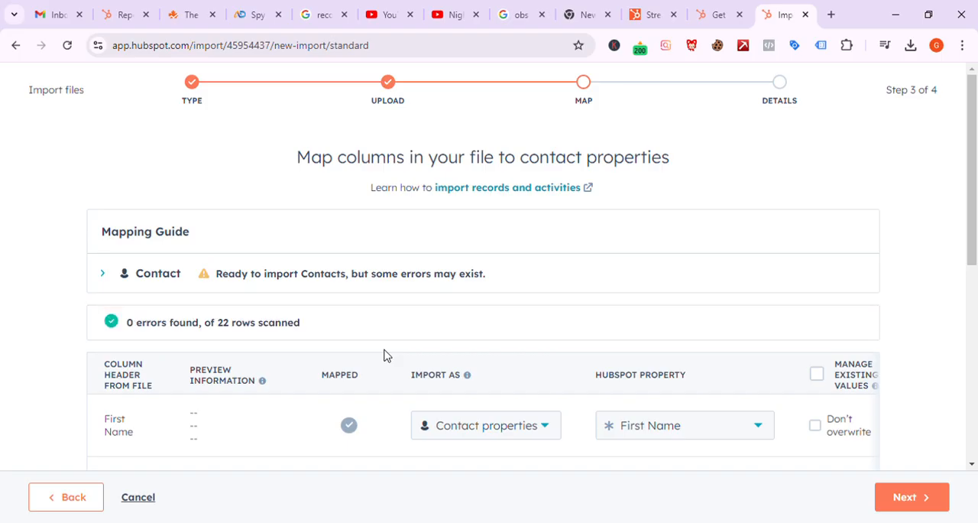
Step: Review the column mappings of the uploaded file and the property choices for the First Name column
{"action": "scroll", "coordinate": [385, 355], "scroll_direction": "down", "scroll_amount": 3}
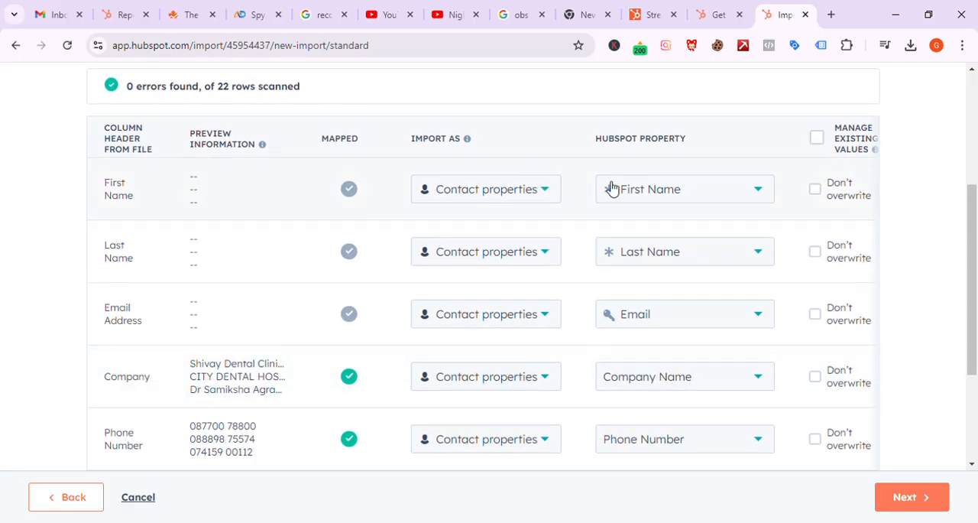
{"action": "mouse_move", "coordinate": [657, 195]}
{"action": "left_click", "coordinate": [658, 195]}
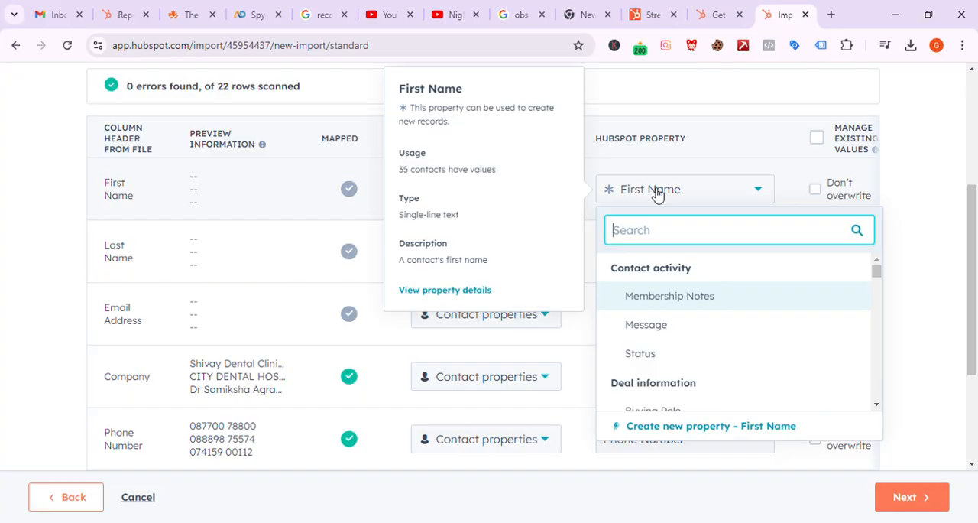
{"action": "left_click", "coordinate": [658, 195]}
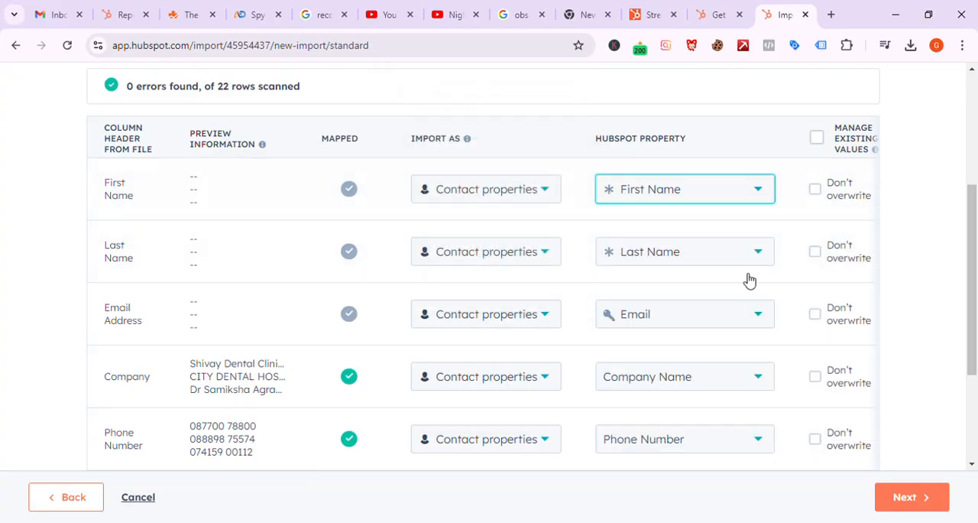
{"action": "scroll", "coordinate": [742, 281], "scroll_direction": "right", "scroll_amount": 1}
{"action": "scroll", "coordinate": [726, 283], "scroll_direction": "left", "scroll_amount": 1}
{"action": "scroll", "coordinate": [495, 345], "scroll_direction": "down", "scroll_amount": 1}
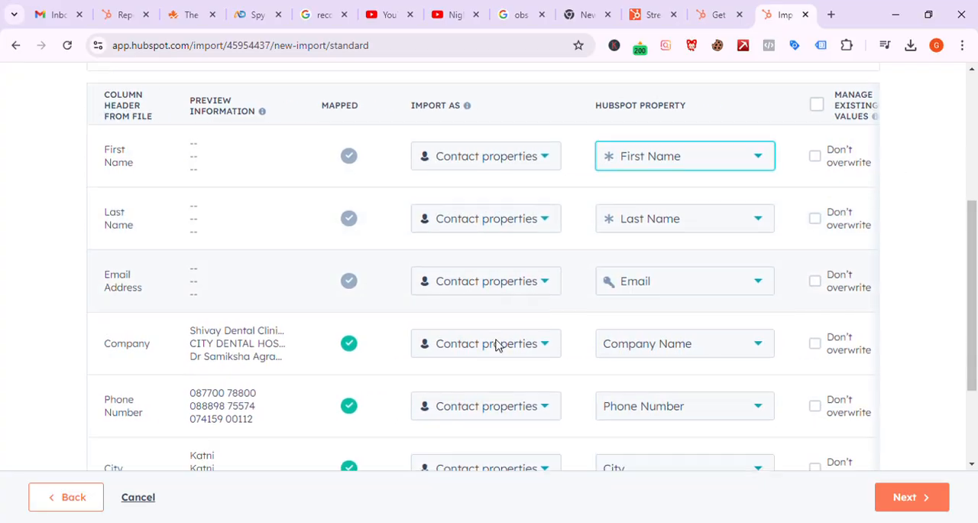
{"action": "scroll", "coordinate": [495, 345], "scroll_direction": "down", "scroll_amount": 3}
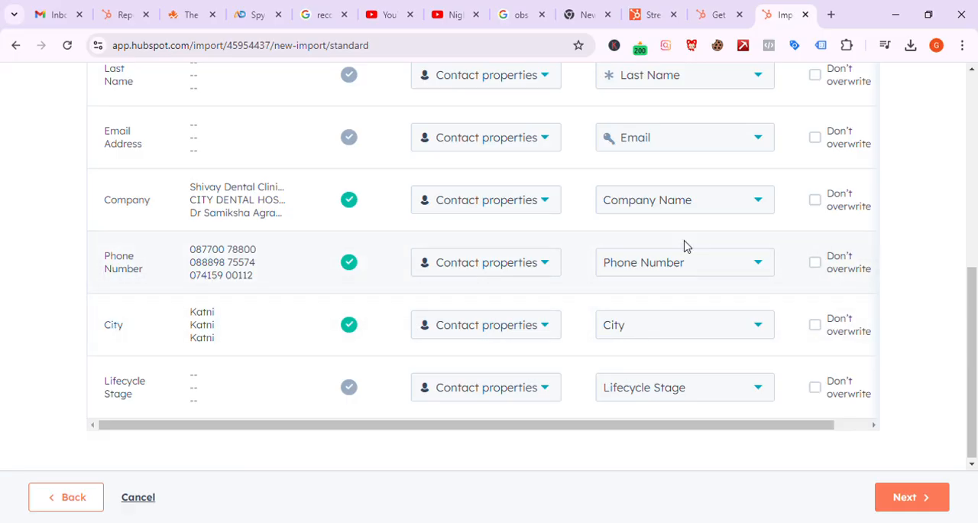
Step: Check the property choices for the Company column, keep the existing mappings and continue to the final import details
{"action": "left_click", "coordinate": [687, 210]}
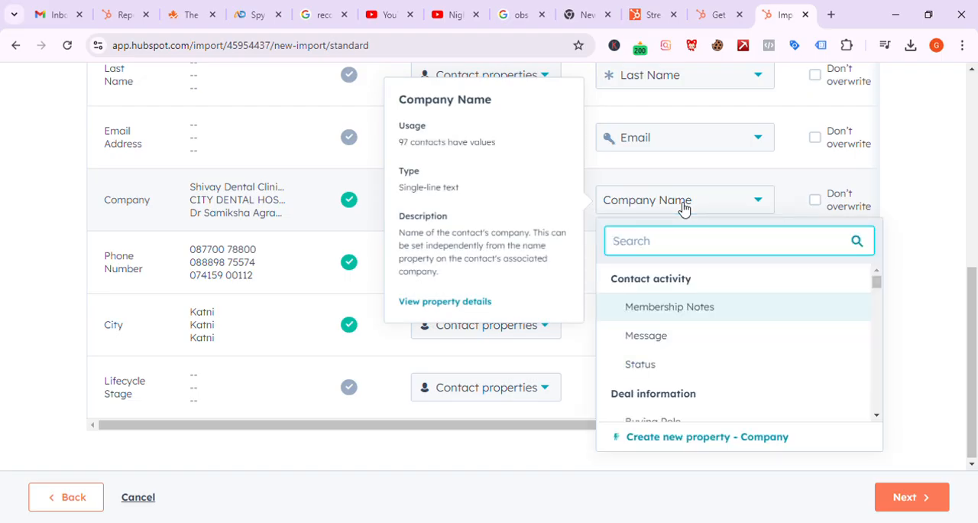
{"action": "scroll", "coordinate": [677, 396], "scroll_direction": "down", "scroll_amount": 3}
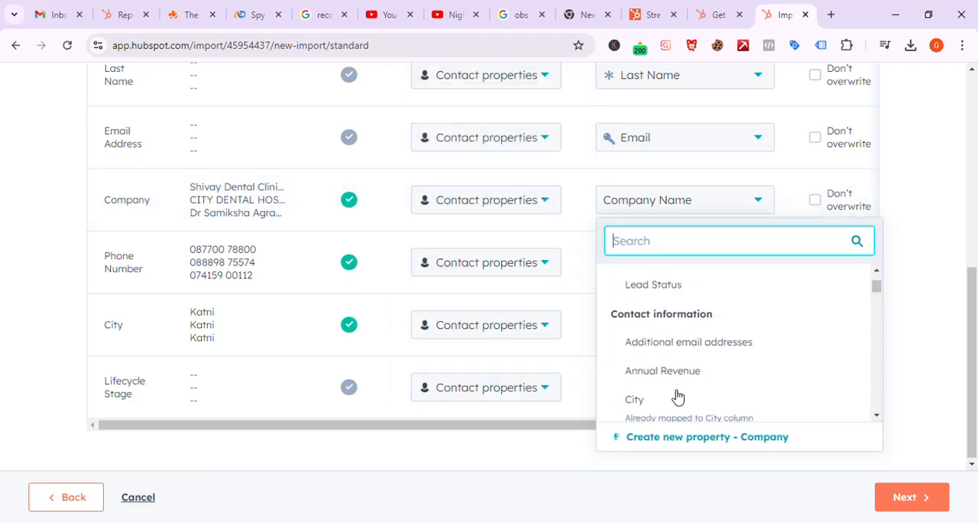
{"action": "scroll", "coordinate": [678, 396], "scroll_direction": "up", "scroll_amount": 3}
{"action": "left_click", "coordinate": [922, 219]}
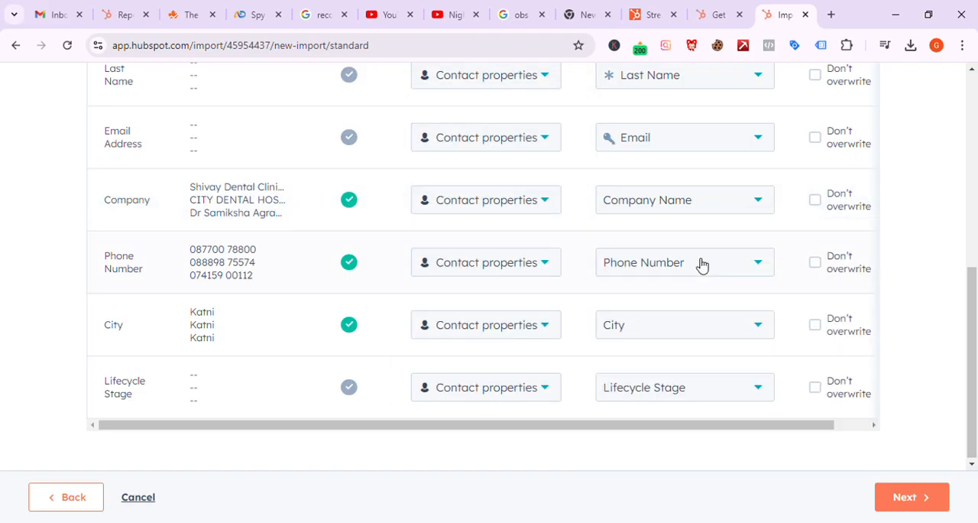
{"action": "scroll", "coordinate": [702, 265], "scroll_direction": "up", "scroll_amount": 5}
{"action": "scroll", "coordinate": [702, 264], "scroll_direction": "down", "scroll_amount": 3}
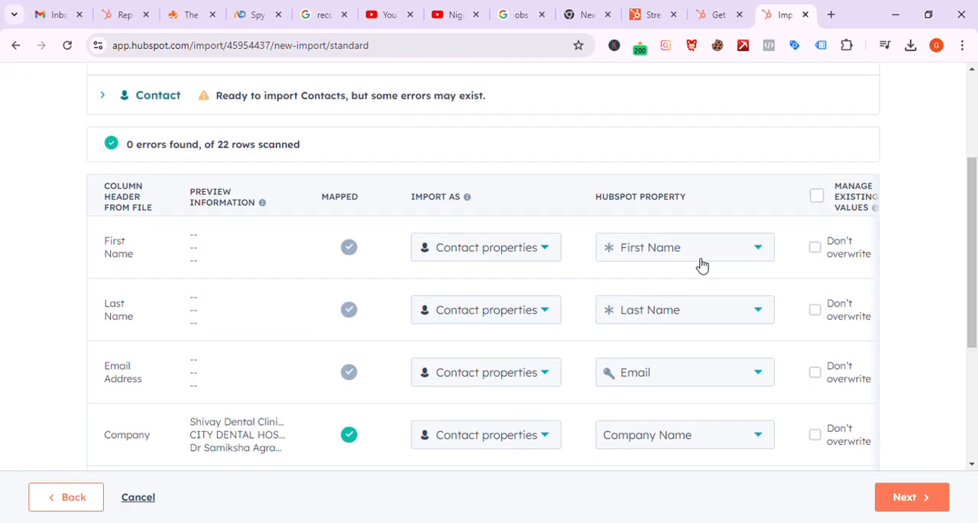
{"action": "scroll", "coordinate": [710, 286], "scroll_direction": "down", "scroll_amount": 3}
{"action": "mouse_move", "coordinate": [739, 377]}
{"action": "left_click", "coordinate": [920, 508]}
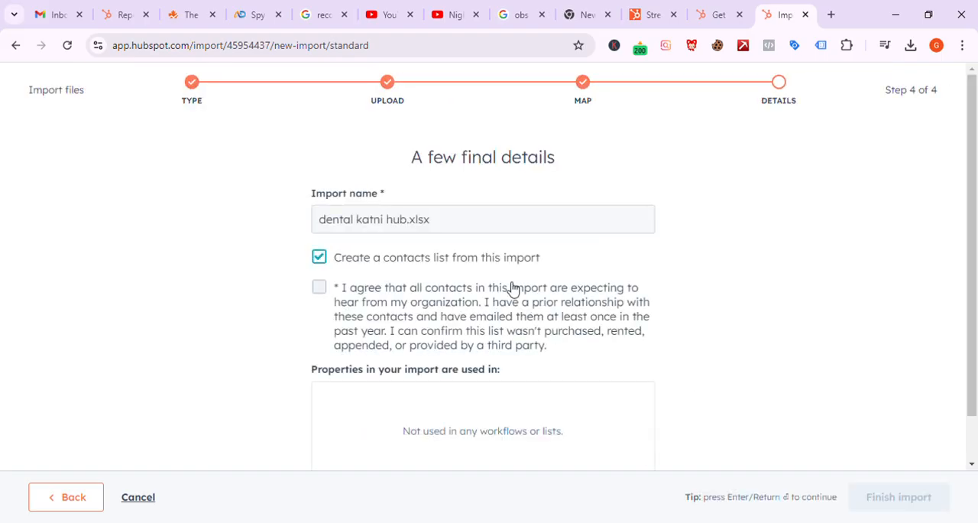
Step: Rename the import to Dental Clinic katni.xlsx
{"action": "left_click", "coordinate": [333, 226]}
{"action": "key", "text": "BackSpace"}
{"action": "type", "text": "D"}
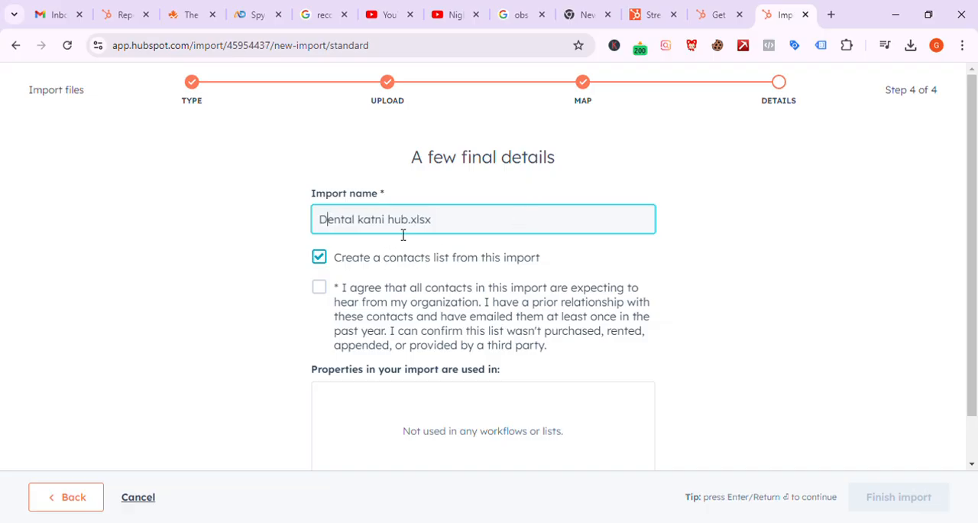
{"action": "key", "text": "Delete"}
{"action": "key", "text": "BackSpace"}
{"action": "key", "text": "BackSpace"}
{"action": "key", "text": "BackSpace"}
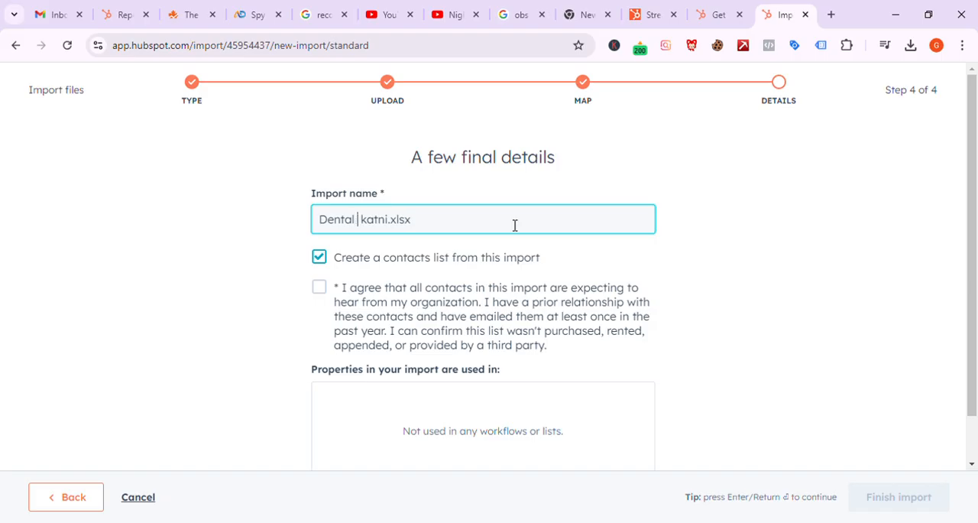
{"action": "type", "text": "Clinic"}
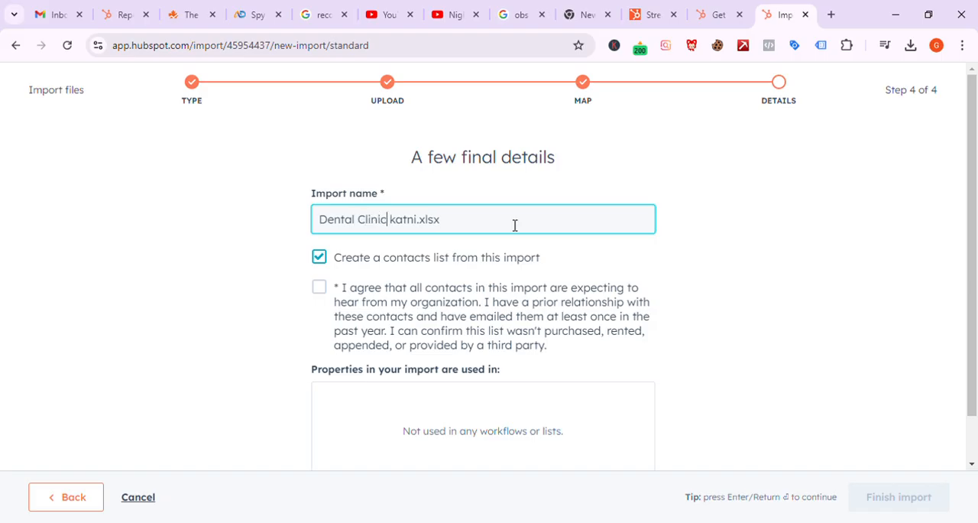
Step: Agree to the contact consent statement, keep the contacts list option enabled, and finish the import
{"action": "scroll", "coordinate": [451, 268], "scroll_direction": "down", "scroll_amount": 1}
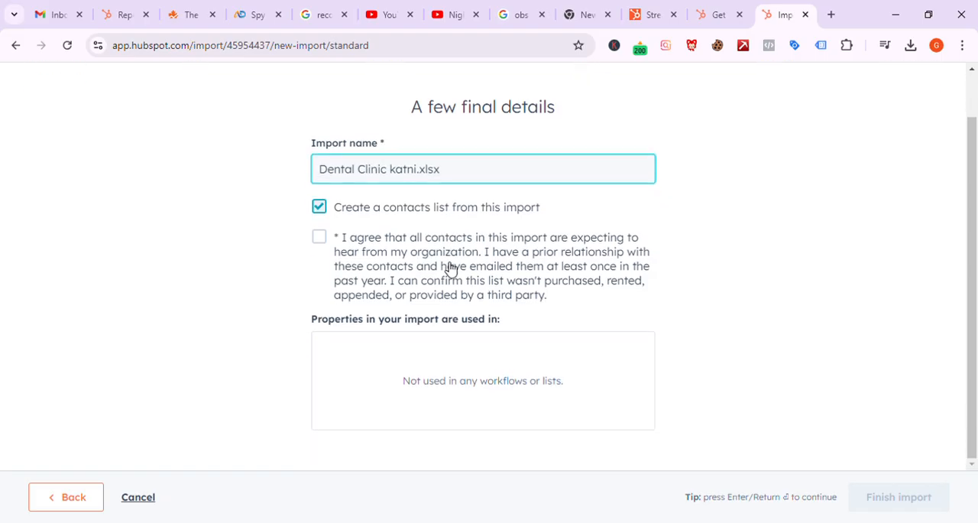
{"action": "left_click", "coordinate": [320, 238]}
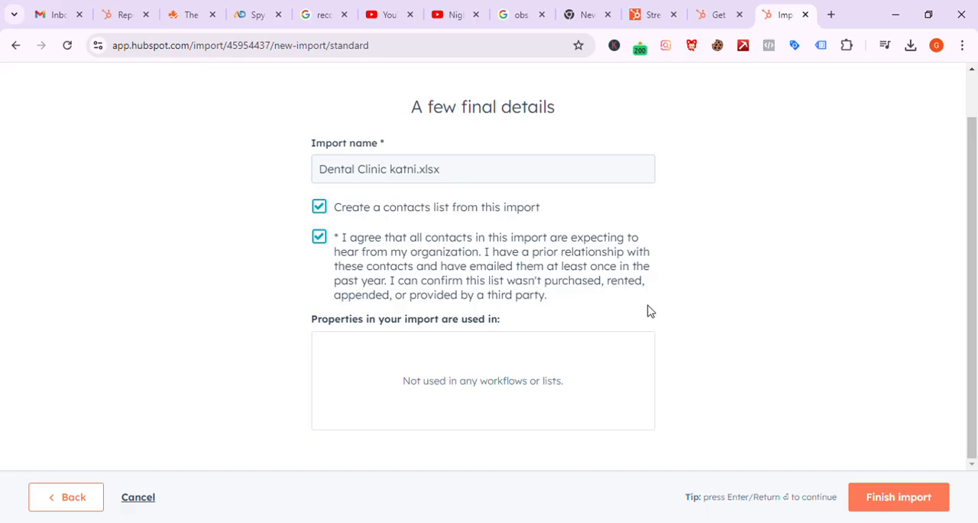
{"action": "left_click", "coordinate": [894, 496]}
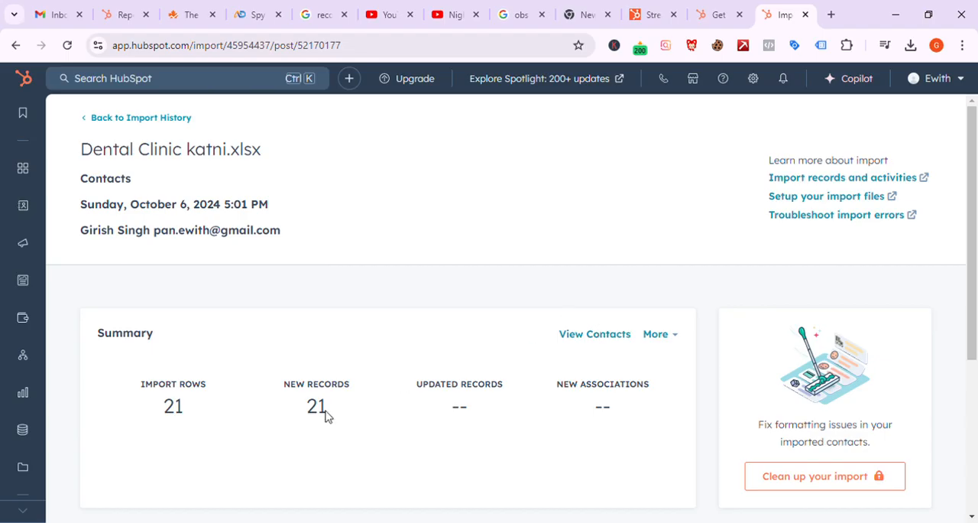
Step: Review the summary of the Dental Clinic katni.xlsx import and dismiss its notification
{"action": "scroll", "coordinate": [319, 422], "scroll_direction": "down", "scroll_amount": 2}
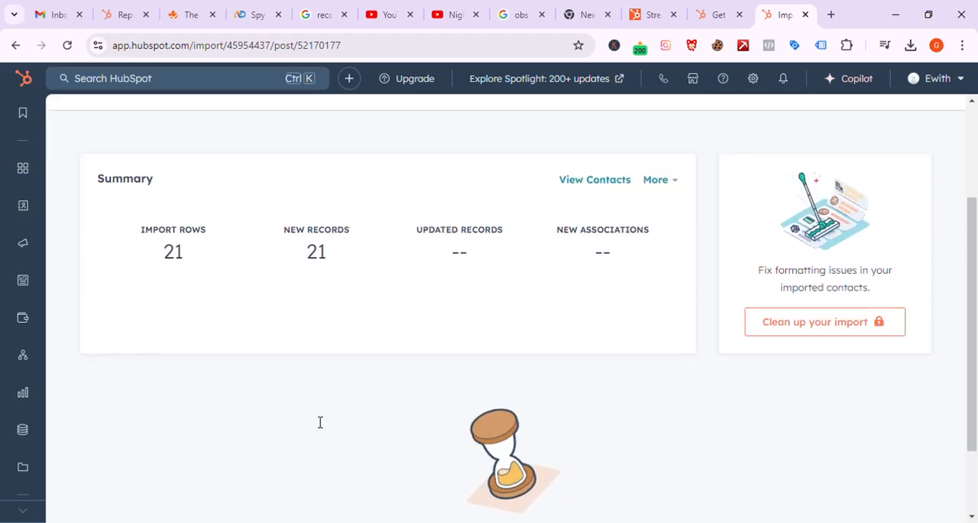
{"action": "scroll", "coordinate": [474, 359], "scroll_direction": "down", "scroll_amount": 1}
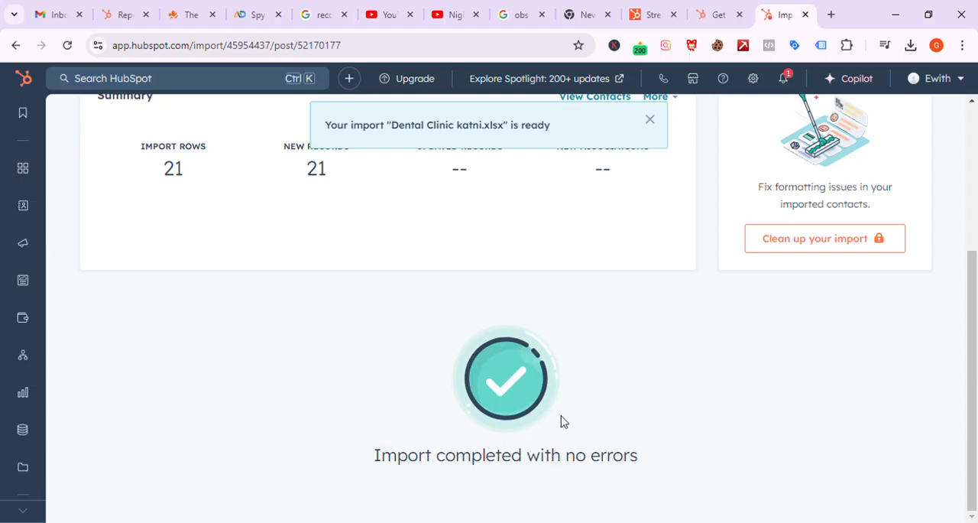
{"action": "scroll", "coordinate": [562, 421], "scroll_direction": "up", "scroll_amount": 3}
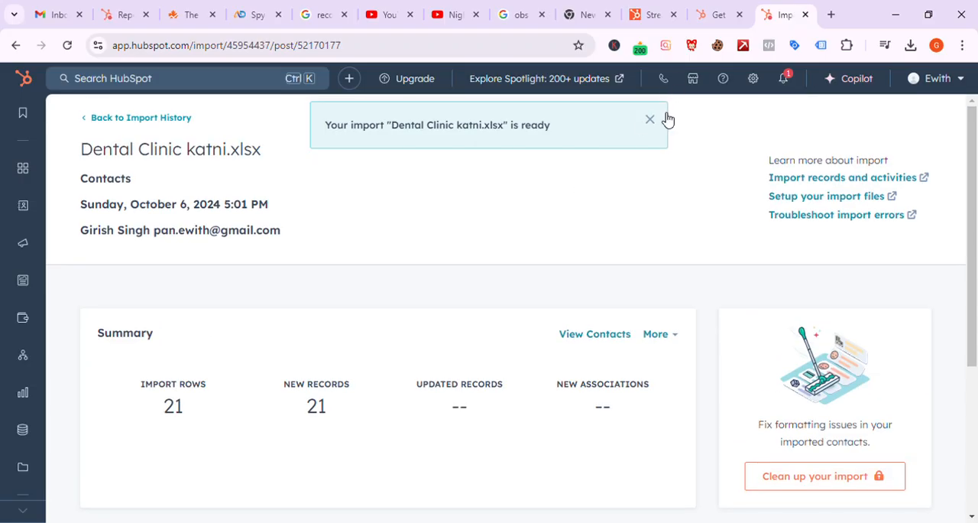
{"action": "scroll", "coordinate": [551, 343], "scroll_direction": "down", "scroll_amount": 3}
{"action": "scroll", "coordinate": [550, 346], "scroll_direction": "up", "scroll_amount": 3}
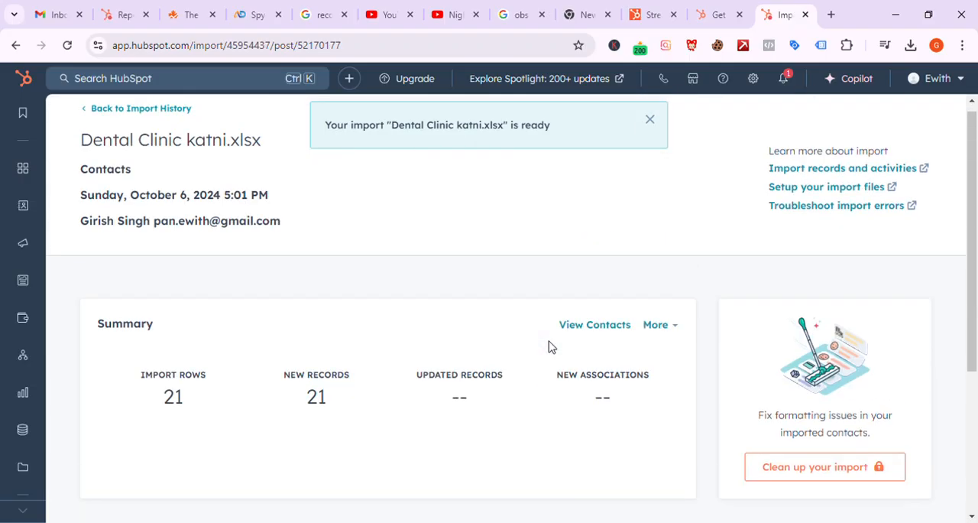
{"action": "left_click", "coordinate": [652, 123]}
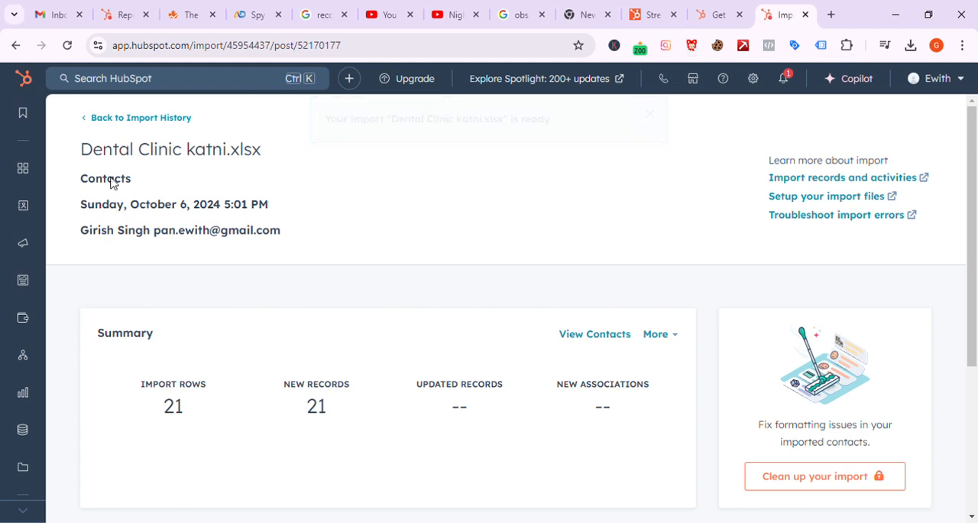
Step: Open the CRM's Contacts list and examine the newly imported dental contacts across all columns through City
{"action": "mouse_move", "coordinate": [6, 167]}
{"action": "mouse_move", "coordinate": [22, 204]}
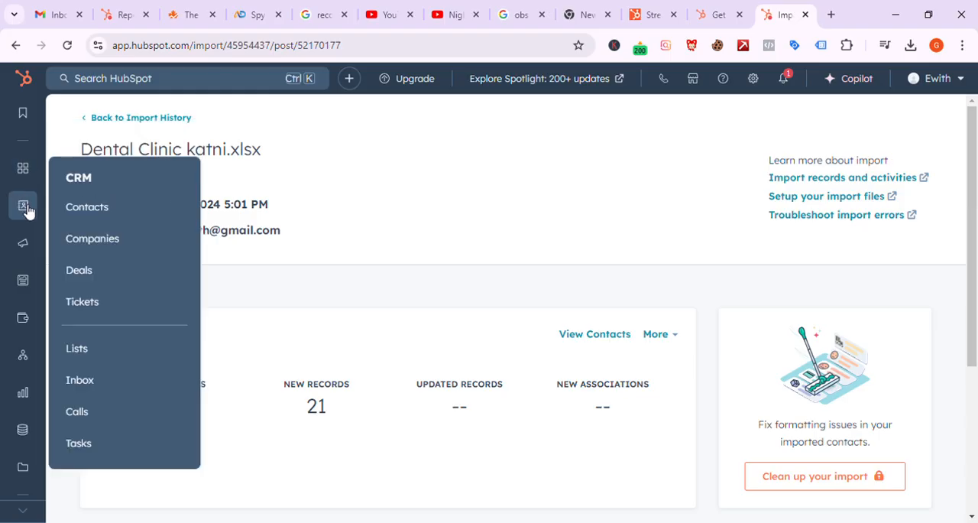
{"action": "left_click", "coordinate": [111, 210]}
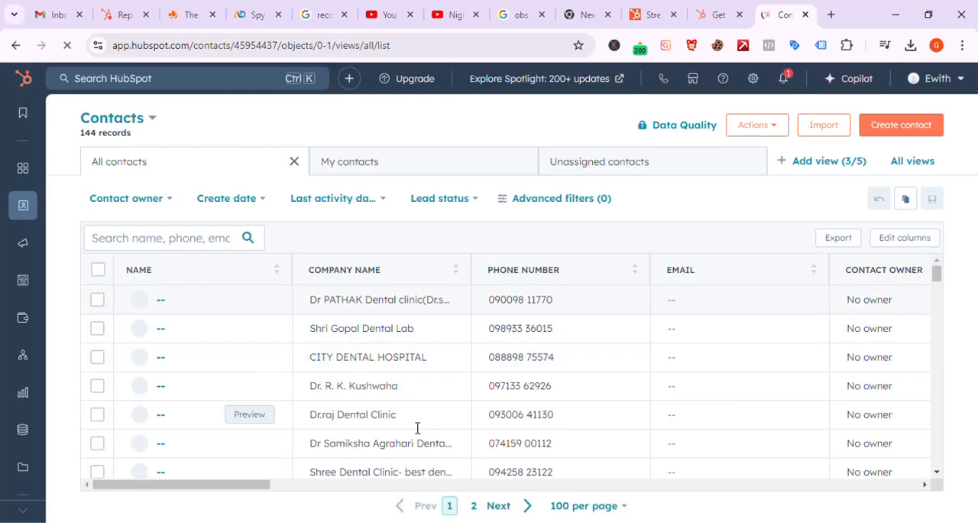
{"action": "left_click_drag", "start_coordinate": [234, 487], "coordinate": [248, 431]}
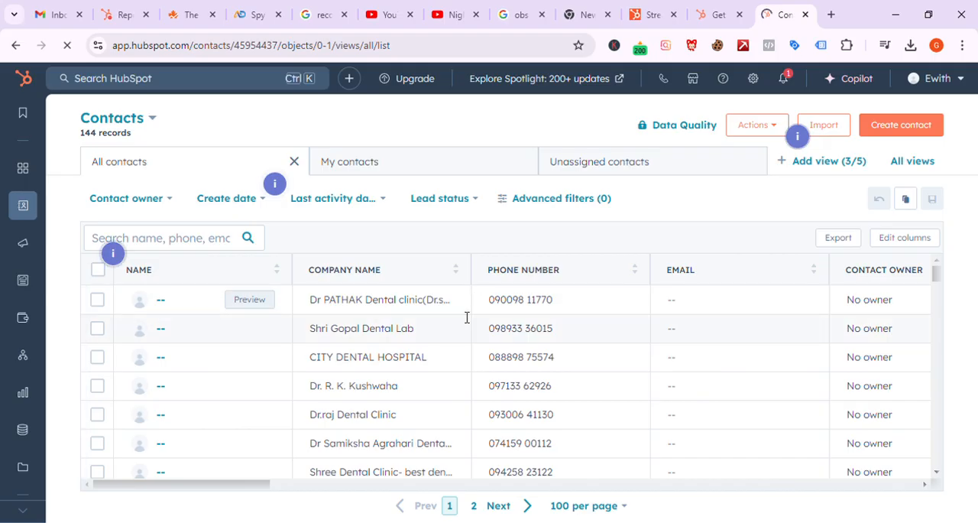
{"action": "left_click", "coordinate": [372, 299]}
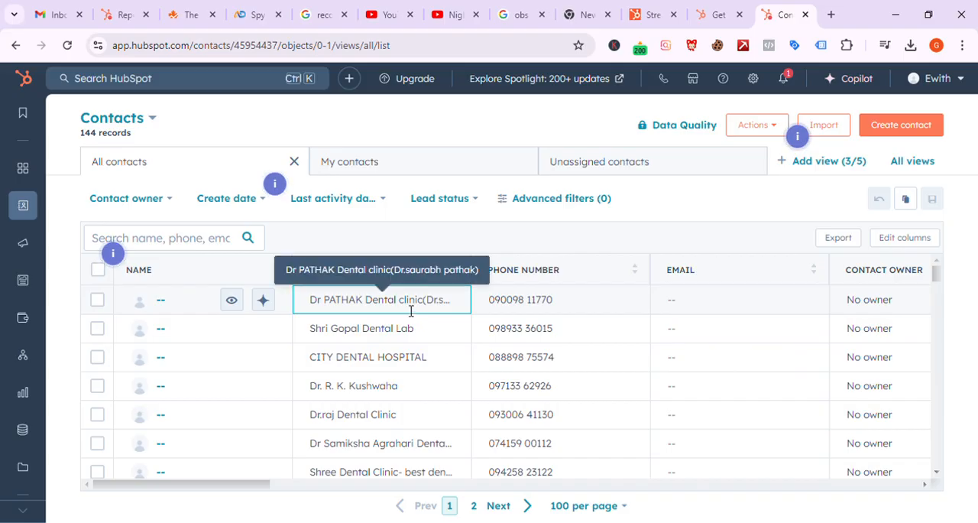
{"action": "scroll", "coordinate": [404, 383], "scroll_direction": "down", "scroll_amount": 3}
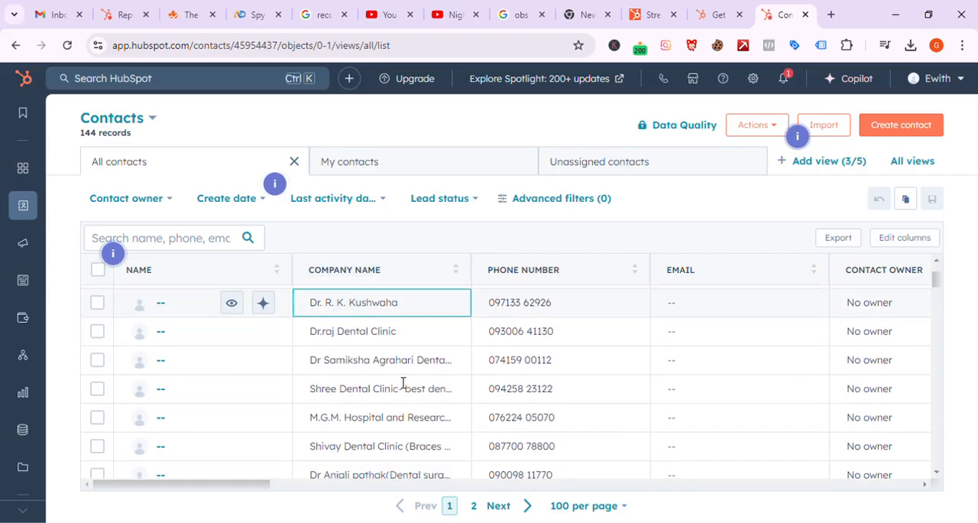
{"action": "scroll", "coordinate": [403, 383], "scroll_direction": "down", "scroll_amount": 3}
{"action": "scroll", "coordinate": [404, 383], "scroll_direction": "right", "scroll_amount": 2}
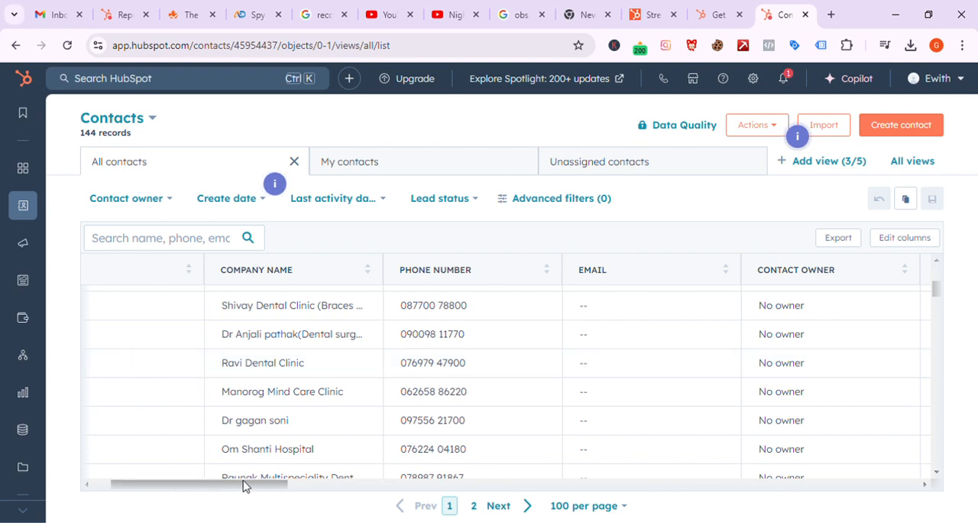
{"action": "left_click_drag", "start_coordinate": [245, 484], "coordinate": [426, 486]}
{"action": "left_click_drag", "start_coordinate": [524, 520], "coordinate": [896, 521]}
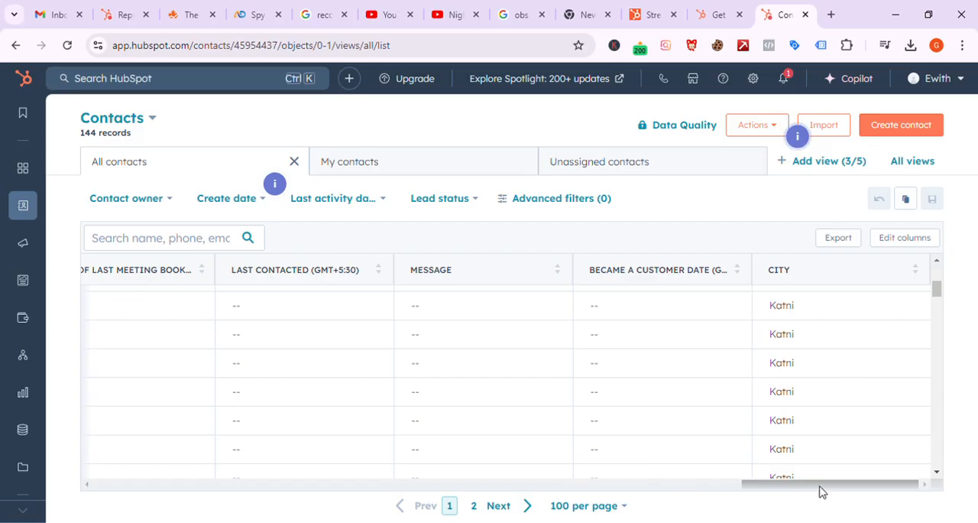
{"action": "left_click_drag", "start_coordinate": [822, 492], "coordinate": [103, 461]}
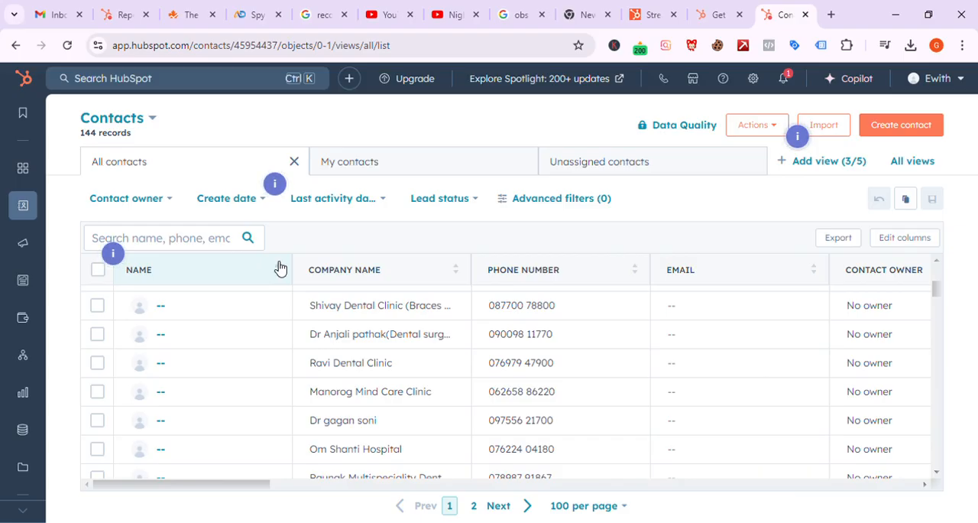
Step: Select all 100 contacts on the page and bulk assign them to the first listed owner, waiting for the page to respond
{"action": "left_click", "coordinate": [99, 270]}
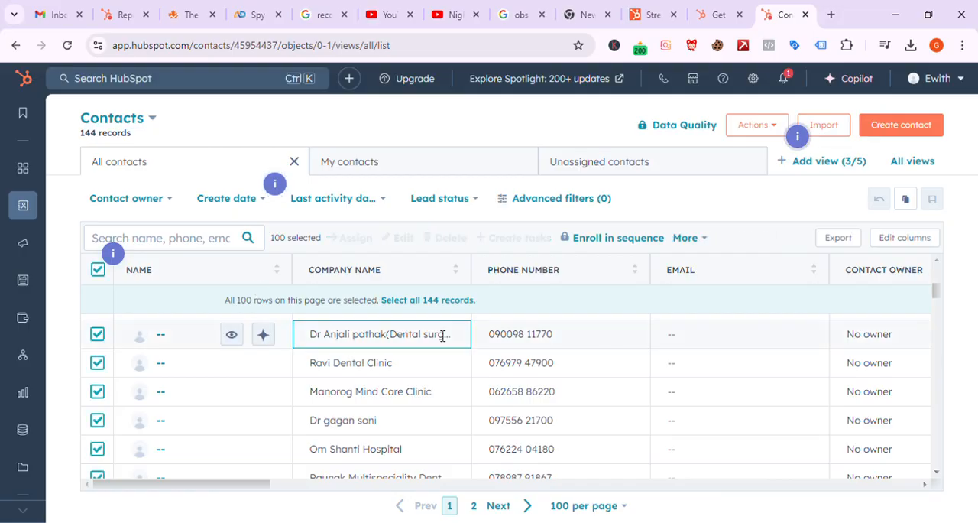
{"action": "scroll", "coordinate": [435, 339], "scroll_direction": "down", "scroll_amount": 10}
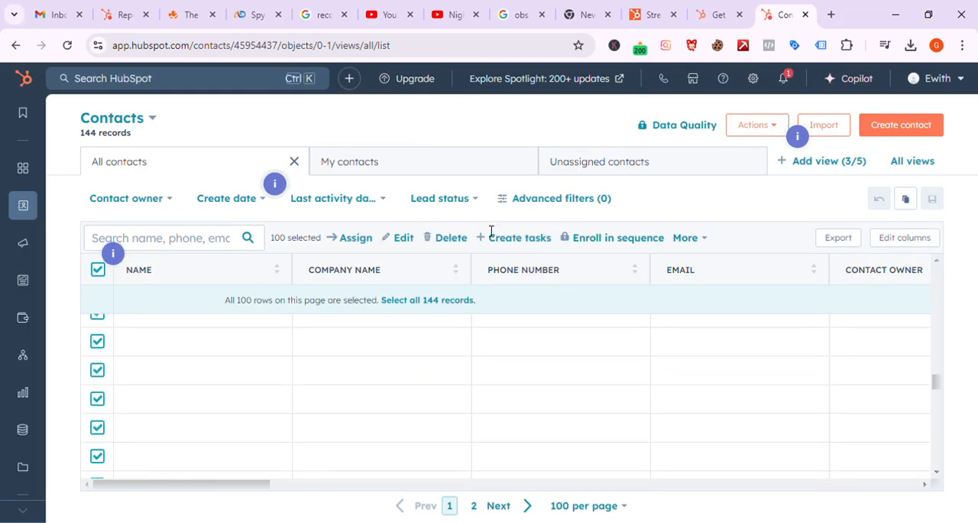
{"action": "left_click", "coordinate": [358, 238]}
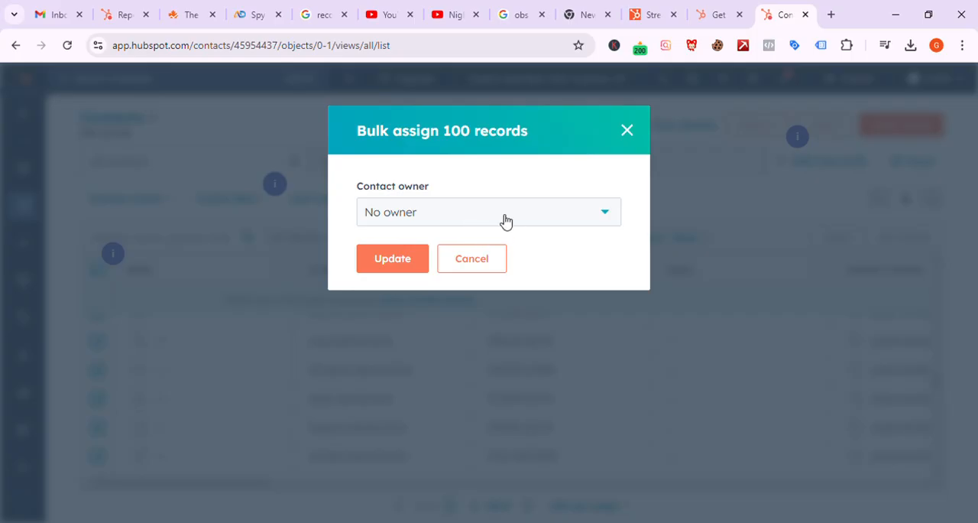
{"action": "left_click", "coordinate": [505, 221]}
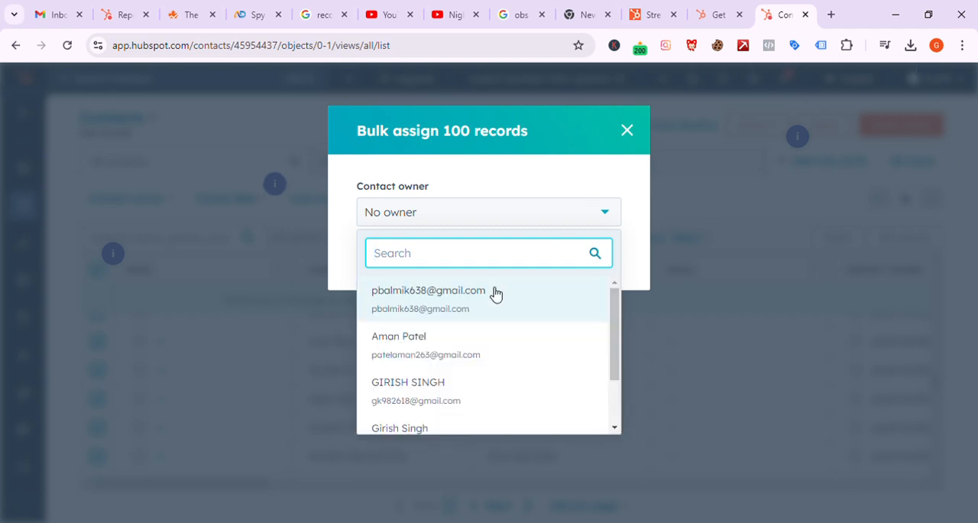
{"action": "left_click", "coordinate": [462, 315]}
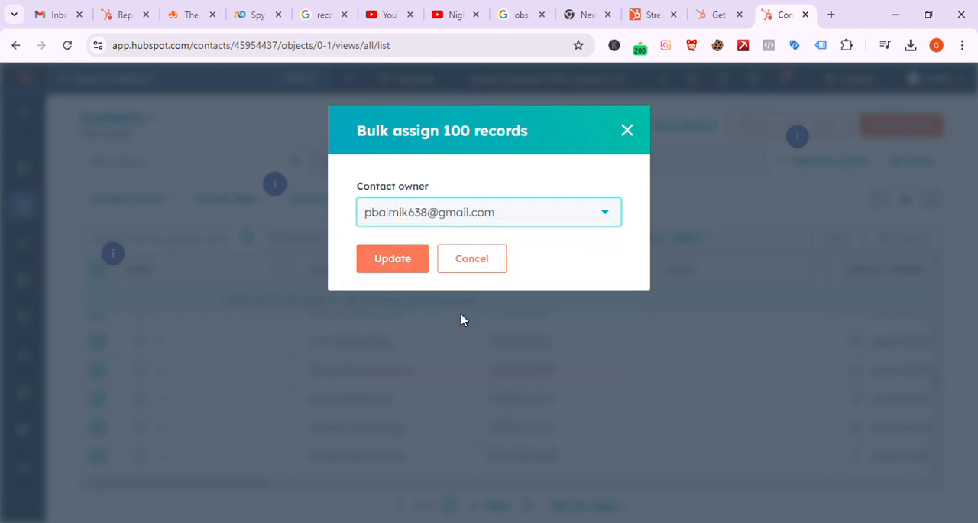
{"action": "left_click", "coordinate": [395, 261]}
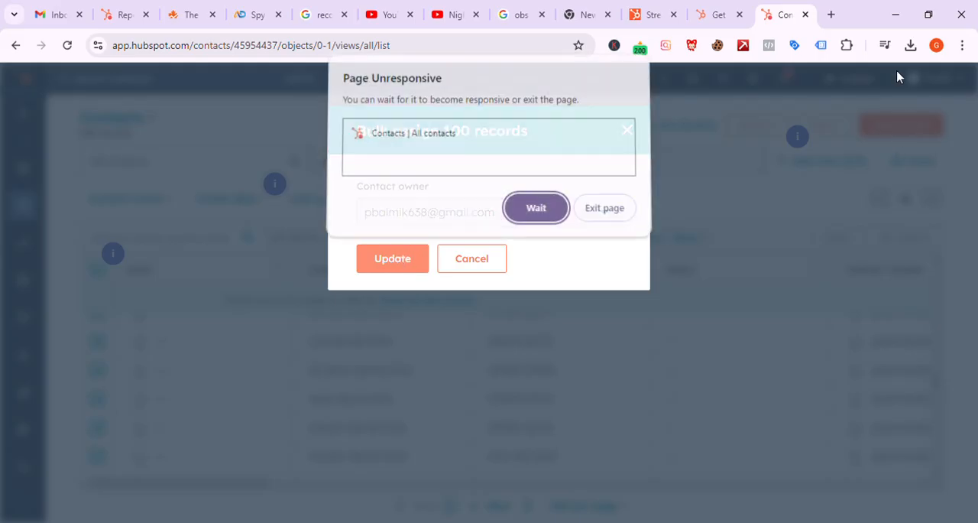
{"action": "left_click", "coordinate": [536, 211]}
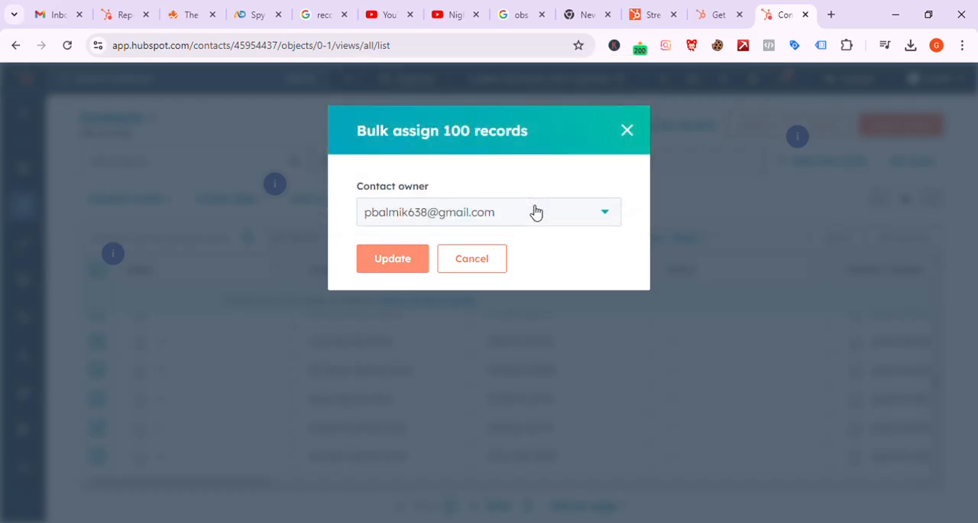